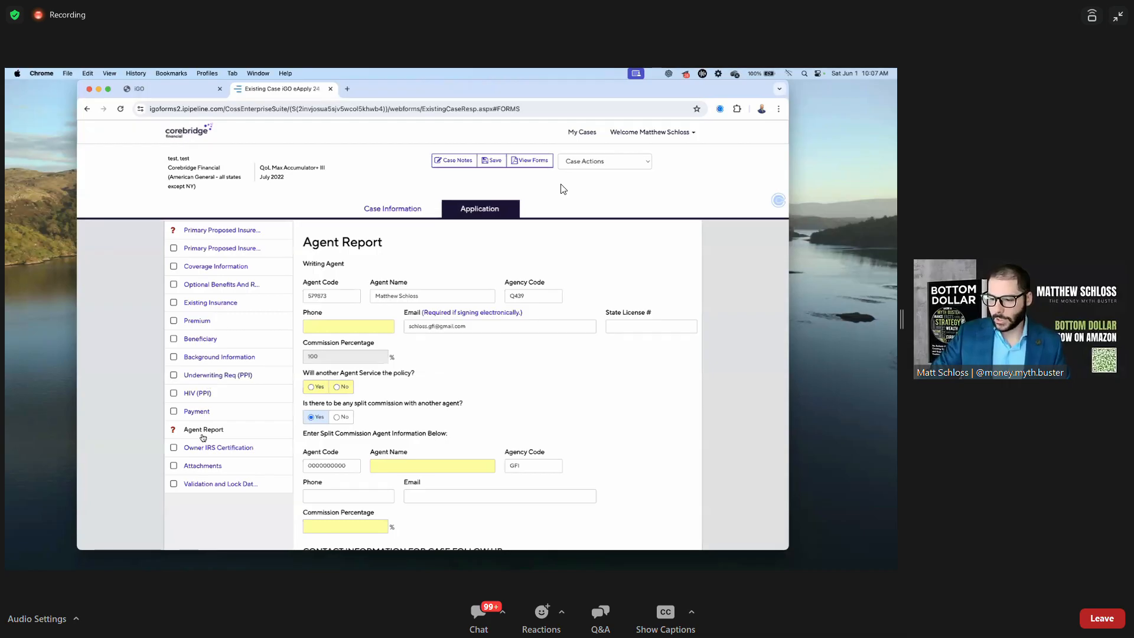
Replace the split agent's GFI agency code with the writing agent's agency code
{"action": "scroll", "coordinate": [226, 370], "scroll_direction": "down", "scroll_amount": 3}
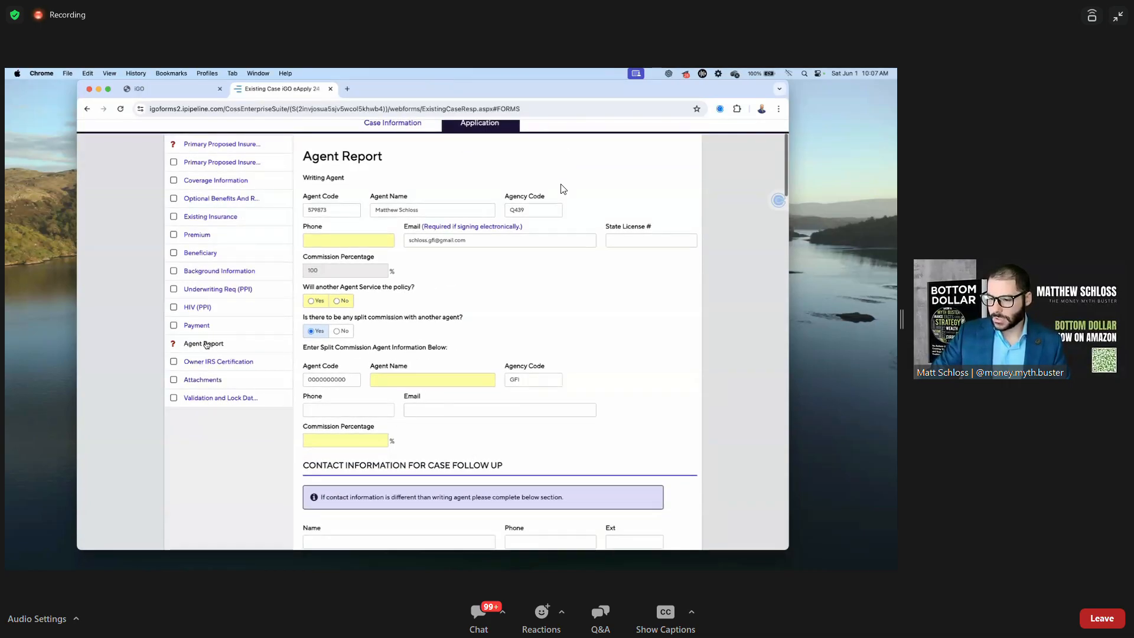
{"action": "scroll", "coordinate": [536, 325], "scroll_direction": "down", "scroll_amount": 2}
{"action": "left_click", "coordinate": [536, 324]}
{"action": "key", "text": "BackSpace"}
{"action": "key", "text": "BackSpace"}
{"action": "key", "text": "BackSpace"}
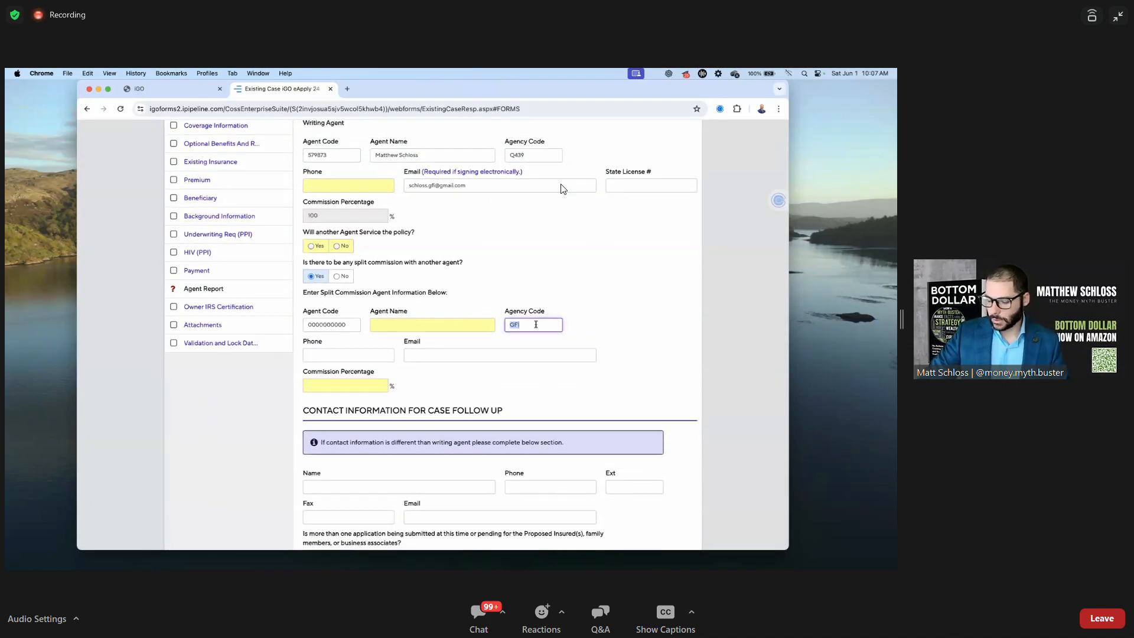
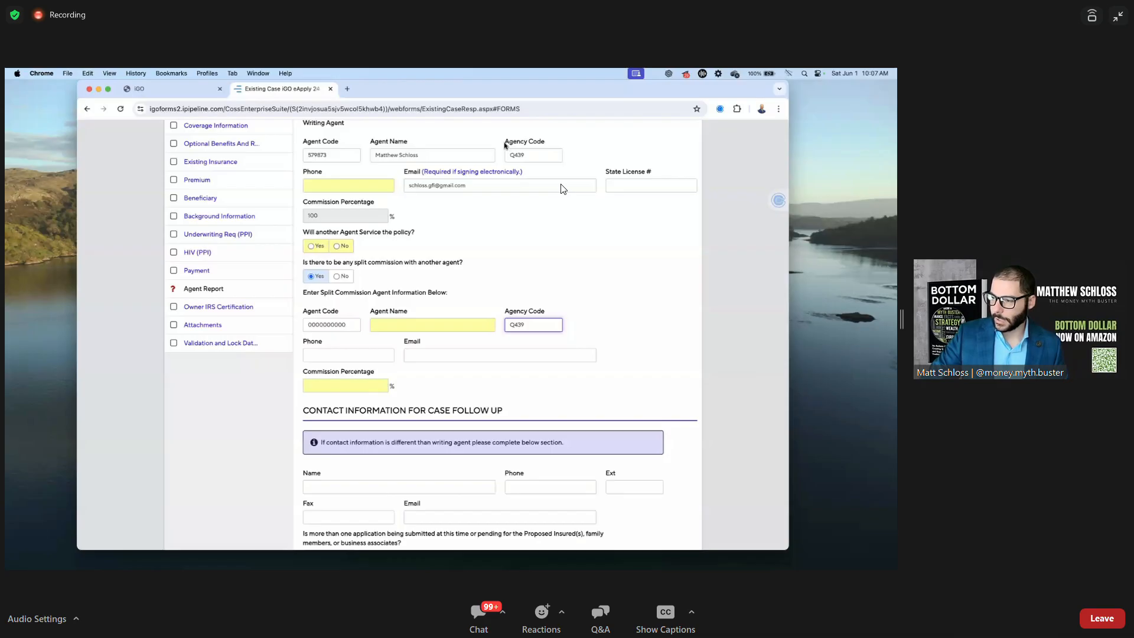
{"action": "left_click_drag", "start_coordinate": [505, 145], "coordinate": [561, 143]}
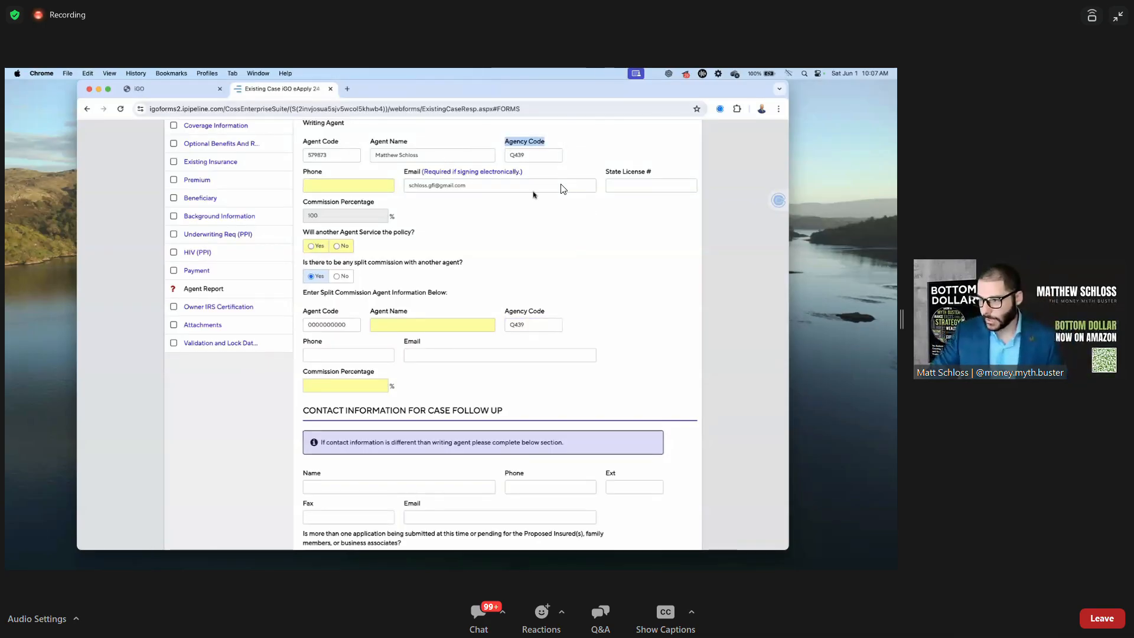
Enter the split agent's full name in the Agent Name field
{"action": "scroll", "coordinate": [573, 235], "scroll_direction": "down", "scroll_amount": 1}
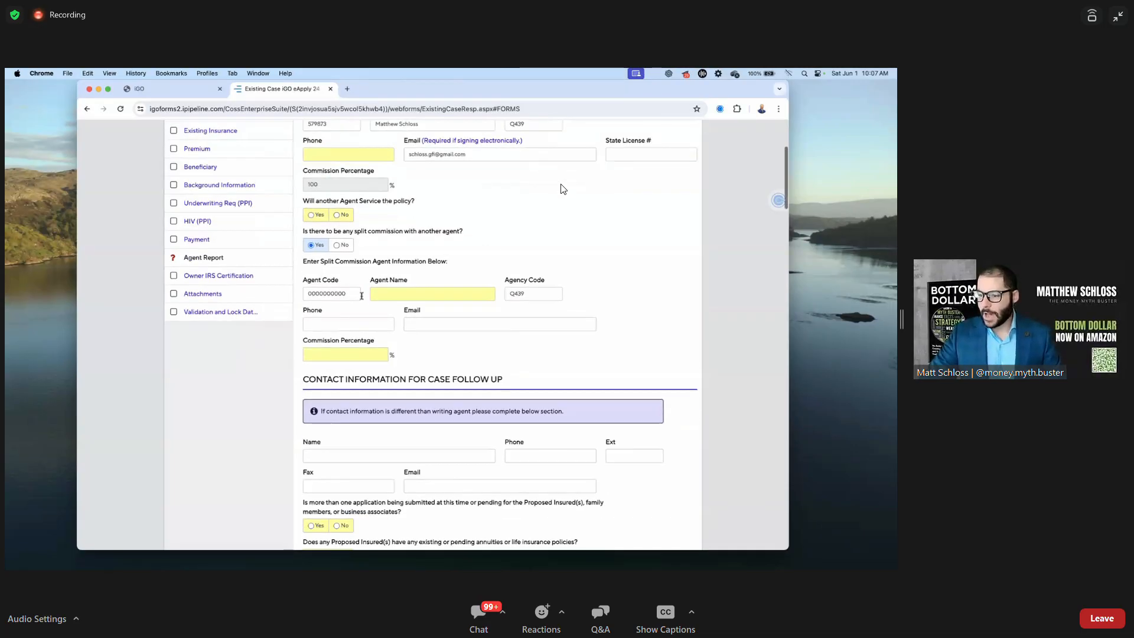
{"action": "double_click", "coordinate": [352, 296]}
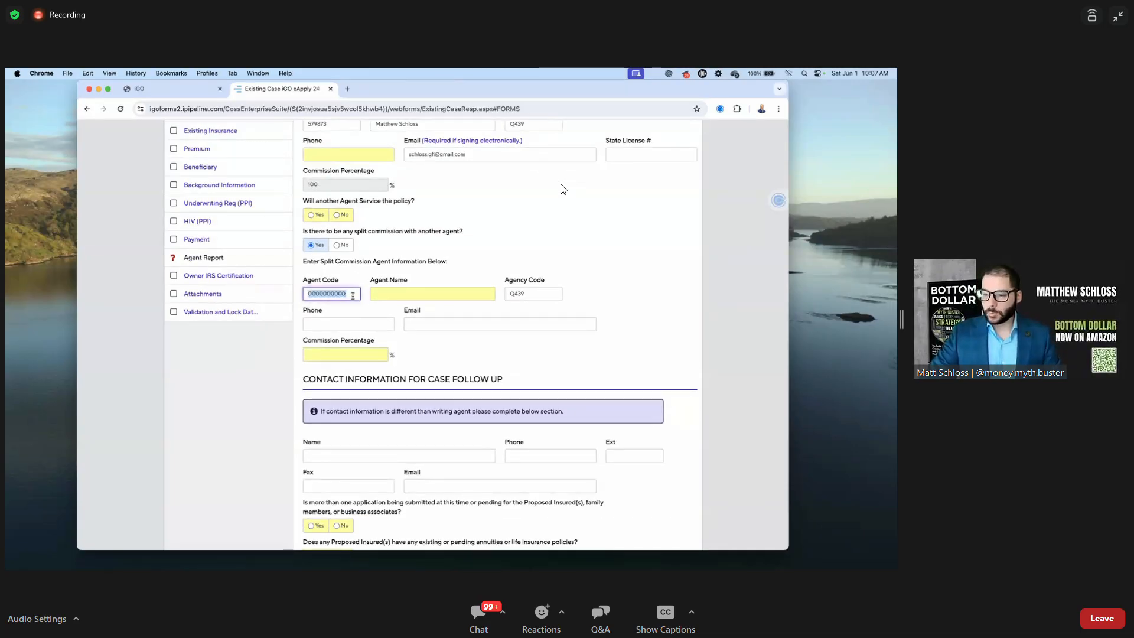
{"action": "scroll", "coordinate": [349, 272], "scroll_direction": "down", "scroll_amount": 2}
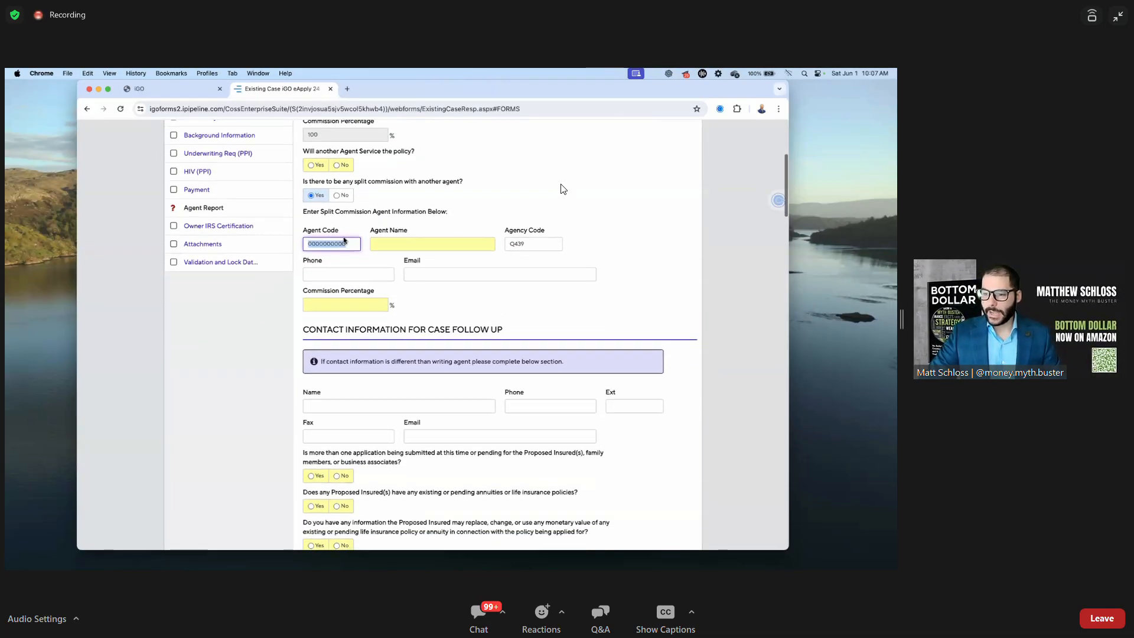
{"action": "left_click", "coordinate": [401, 241]}
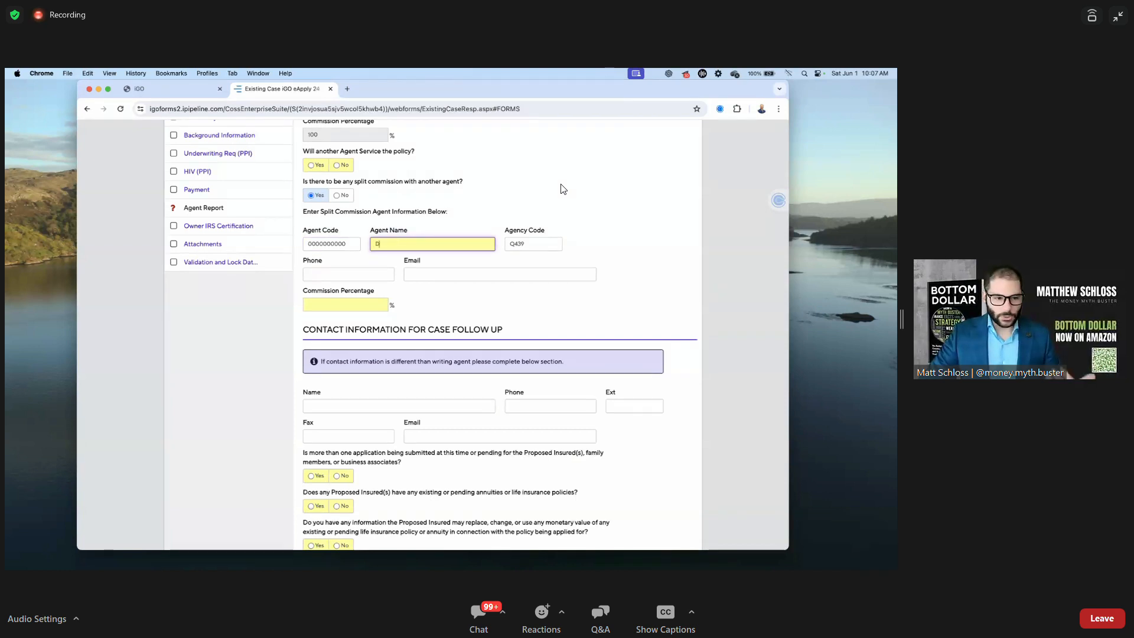
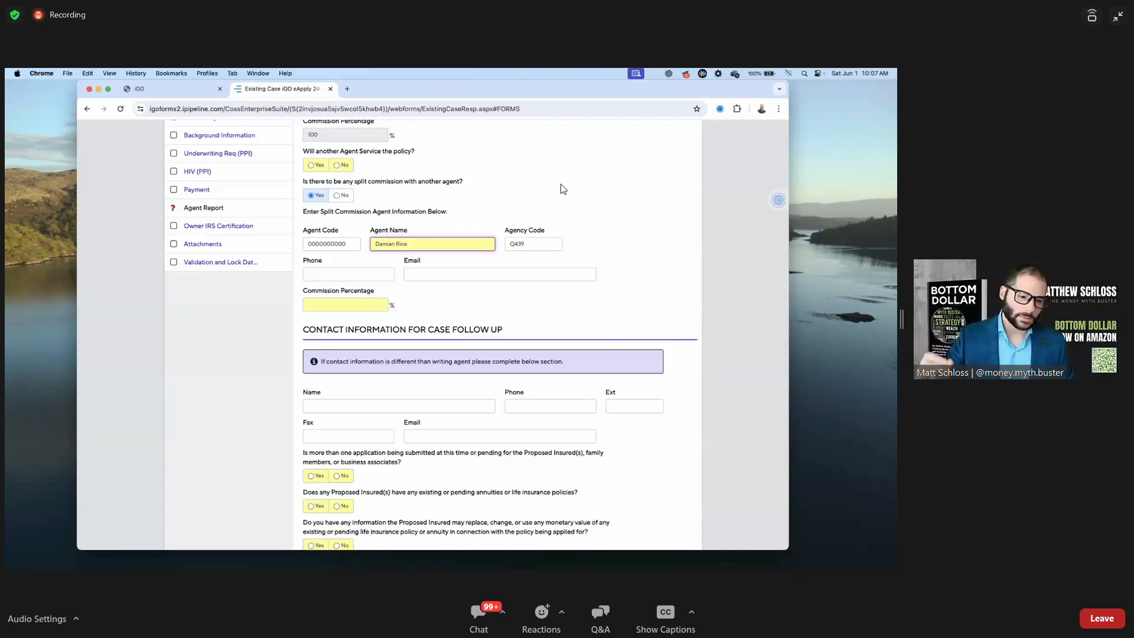
Give the split agent a 50% commission and check the writing agent's agent code
{"action": "left_click", "coordinate": [359, 306]}
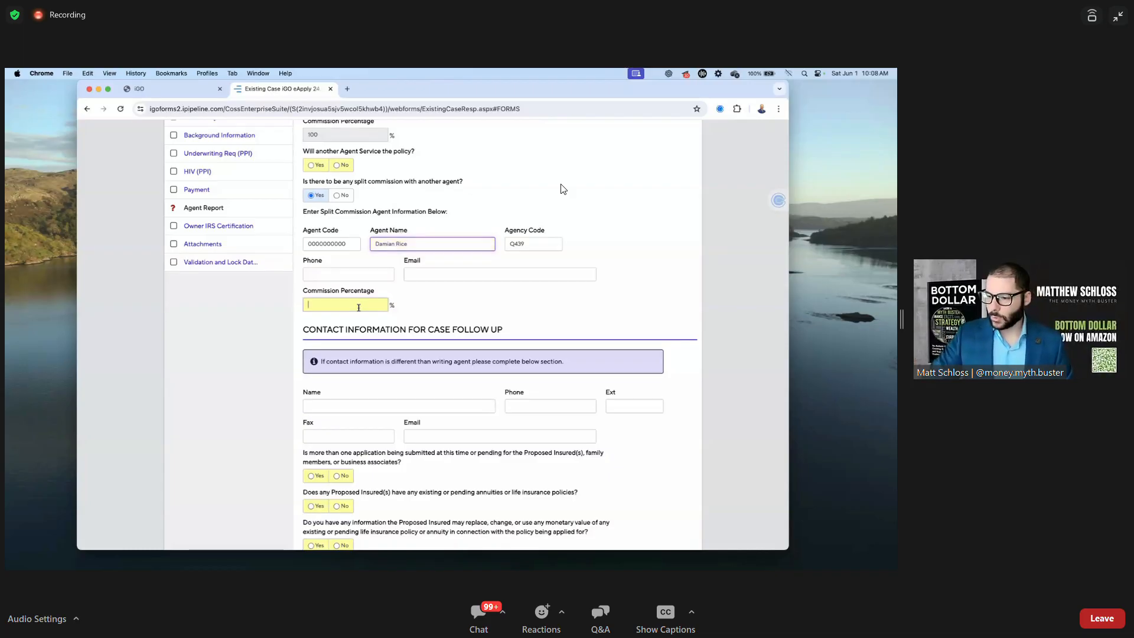
{"action": "left_click", "coordinate": [471, 297]}
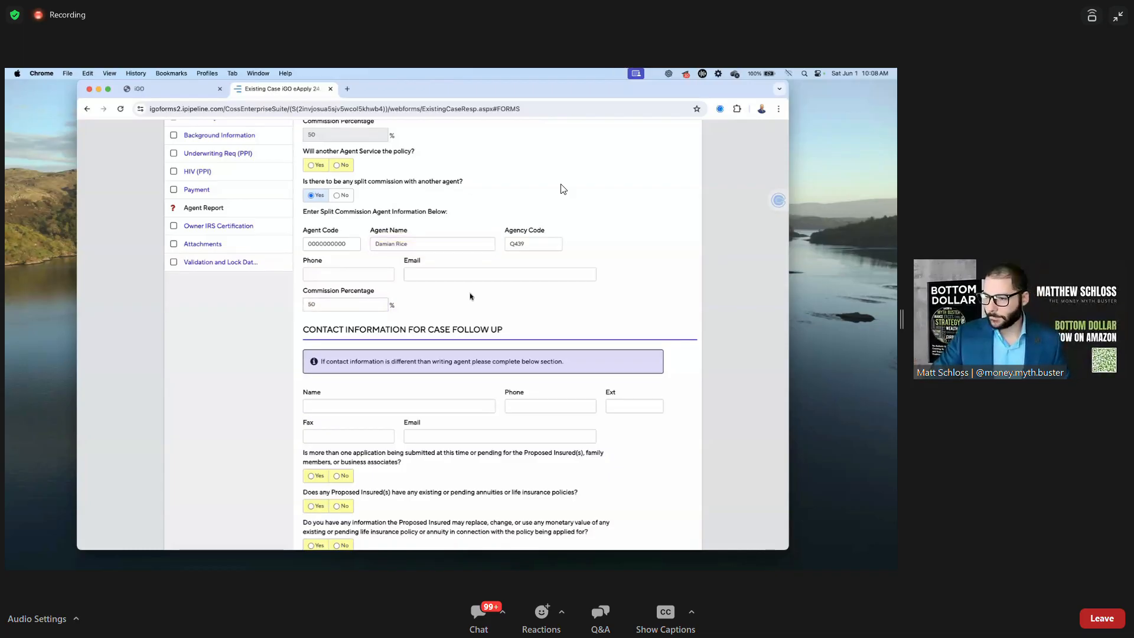
{"action": "scroll", "coordinate": [471, 296], "scroll_direction": "up", "scroll_amount": 2}
{"action": "left_click", "coordinate": [308, 188]}
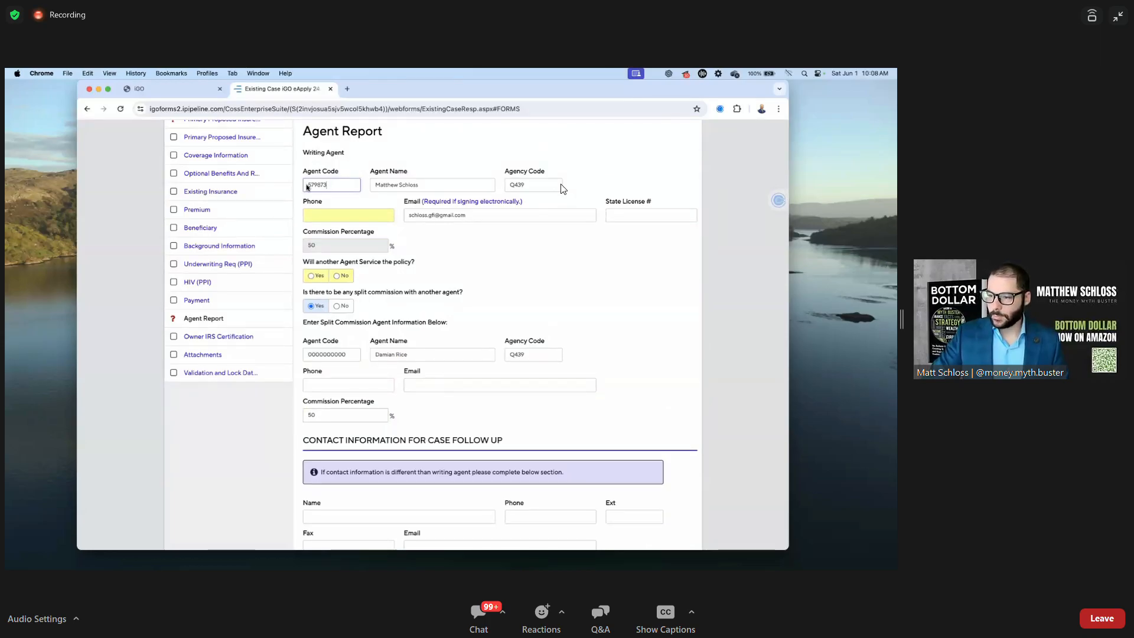
{"action": "double_click", "coordinate": [307, 187]}
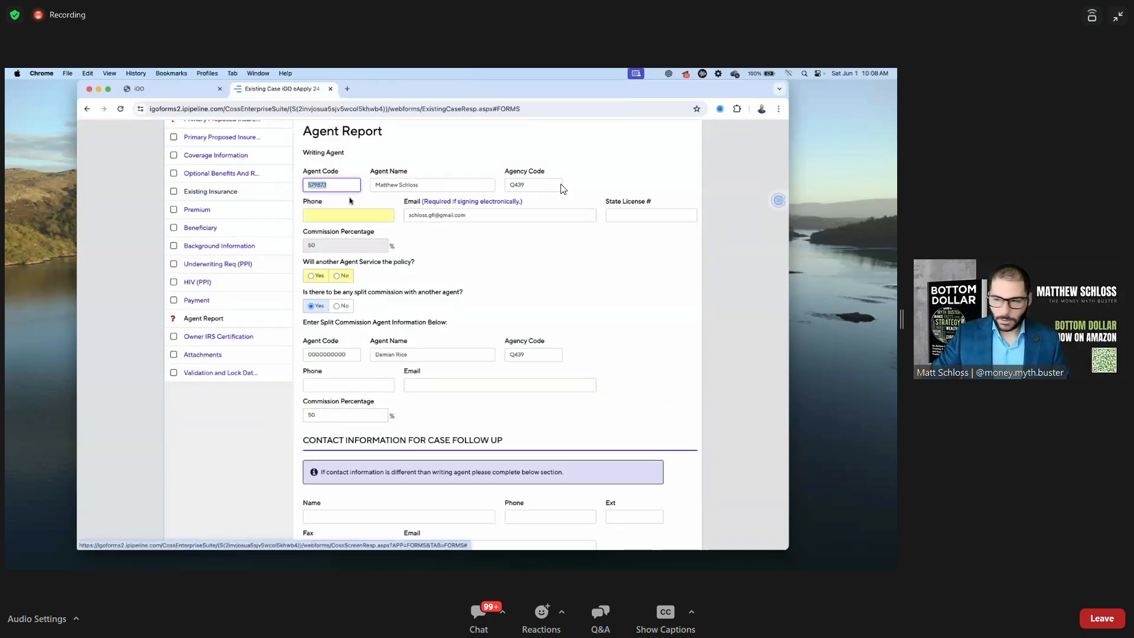
{"action": "left_click", "coordinate": [589, 251]}
Review the split agent's name entry on the Agent Report
{"action": "scroll", "coordinate": [589, 251], "scroll_direction": "down", "scroll_amount": 2}
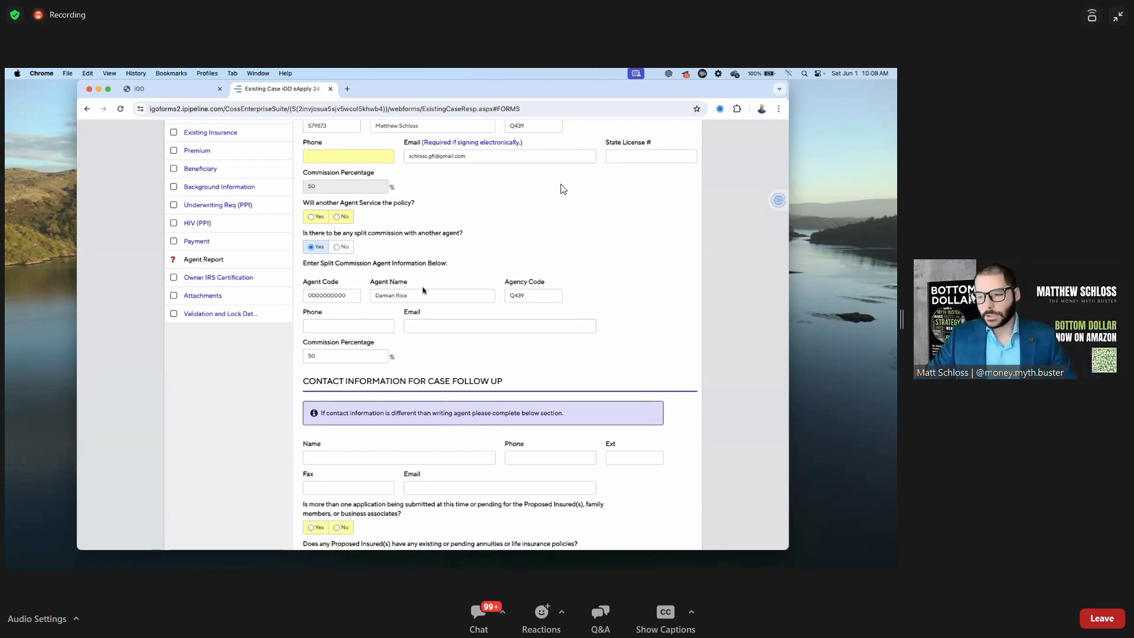
{"action": "left_click", "coordinate": [397, 297]}
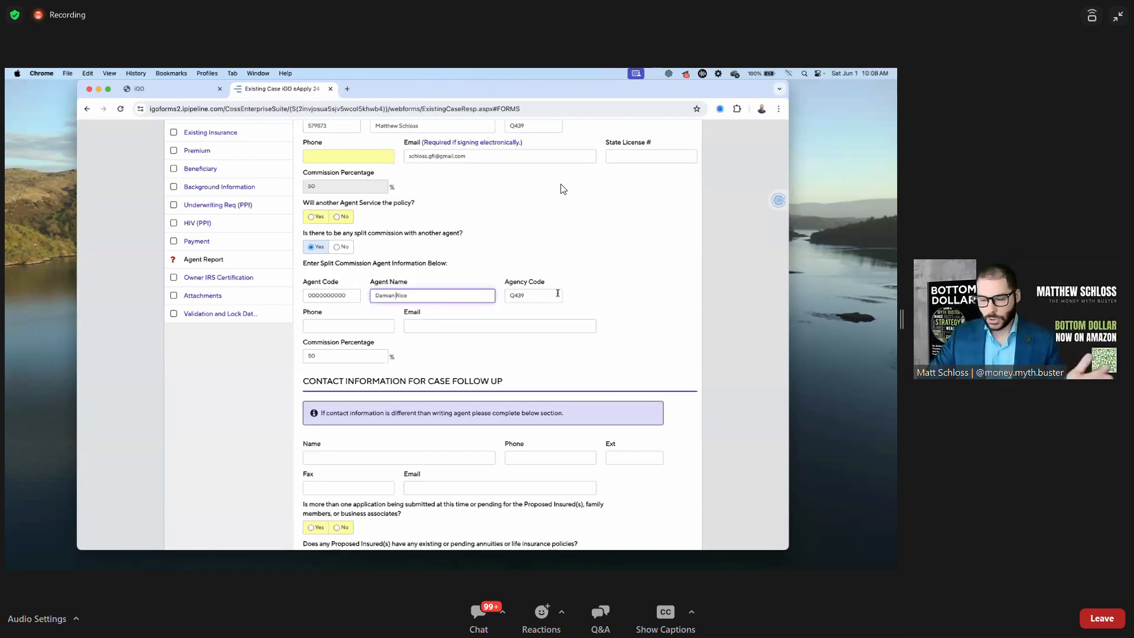
{"action": "left_click", "coordinate": [593, 291]}
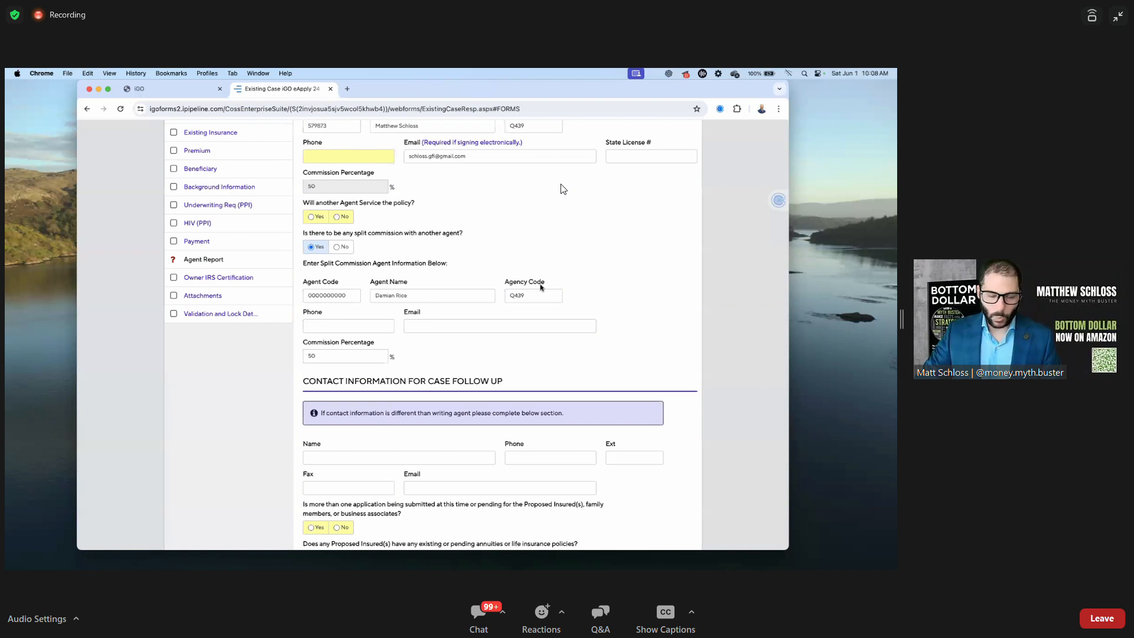
{"action": "scroll", "coordinate": [558, 243], "scroll_direction": "up", "scroll_amount": 1}
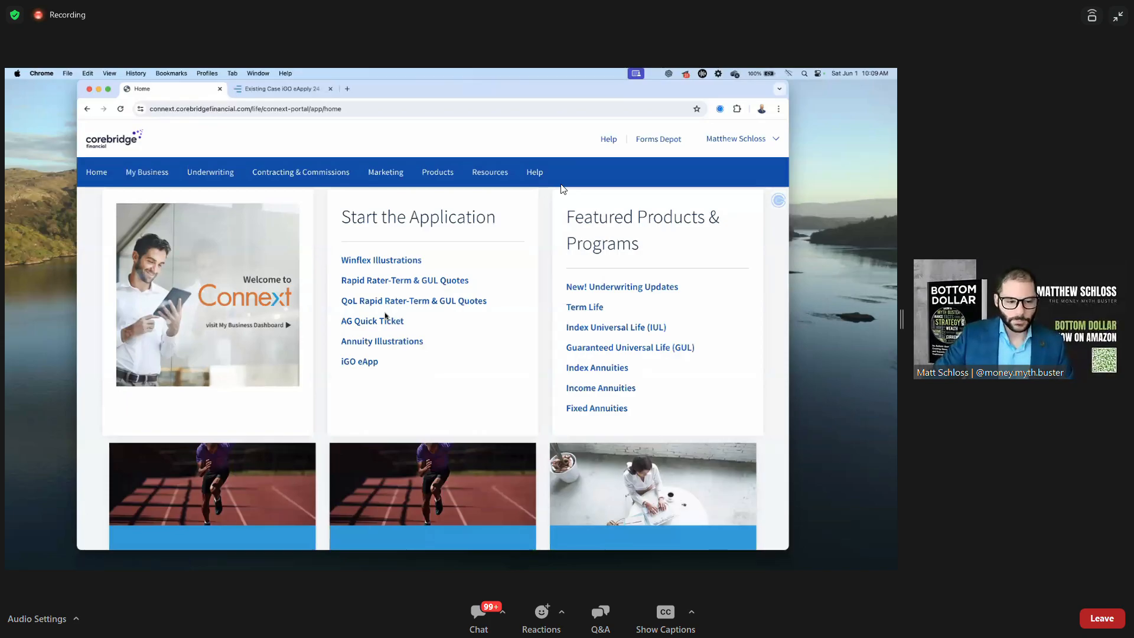
From Winflex Illustrations, launch WinFlex under the second listed agent code
{"action": "left_click", "coordinate": [370, 261]}
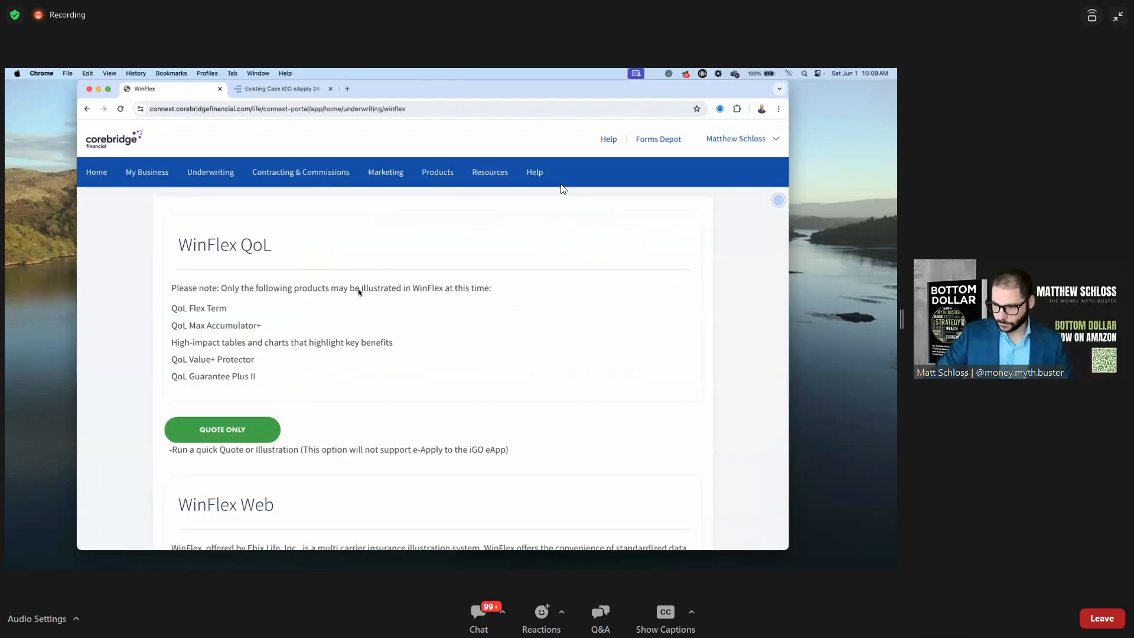
{"action": "scroll", "coordinate": [358, 295], "scroll_direction": "down", "scroll_amount": 5}
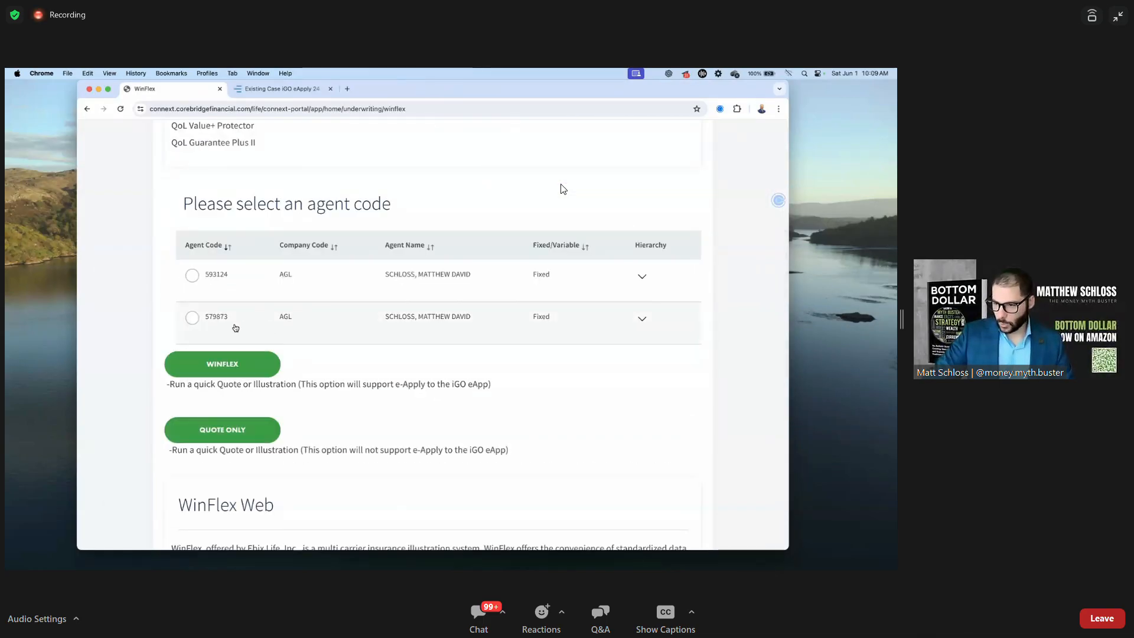
{"action": "left_click", "coordinate": [191, 319]}
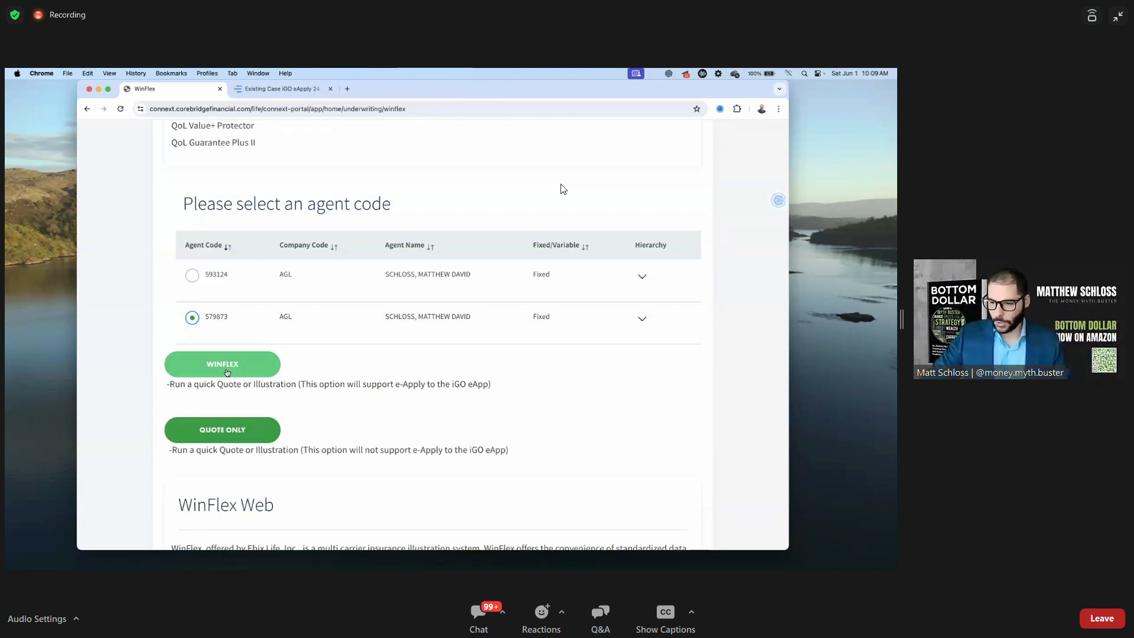
{"action": "left_click", "coordinate": [229, 369]}
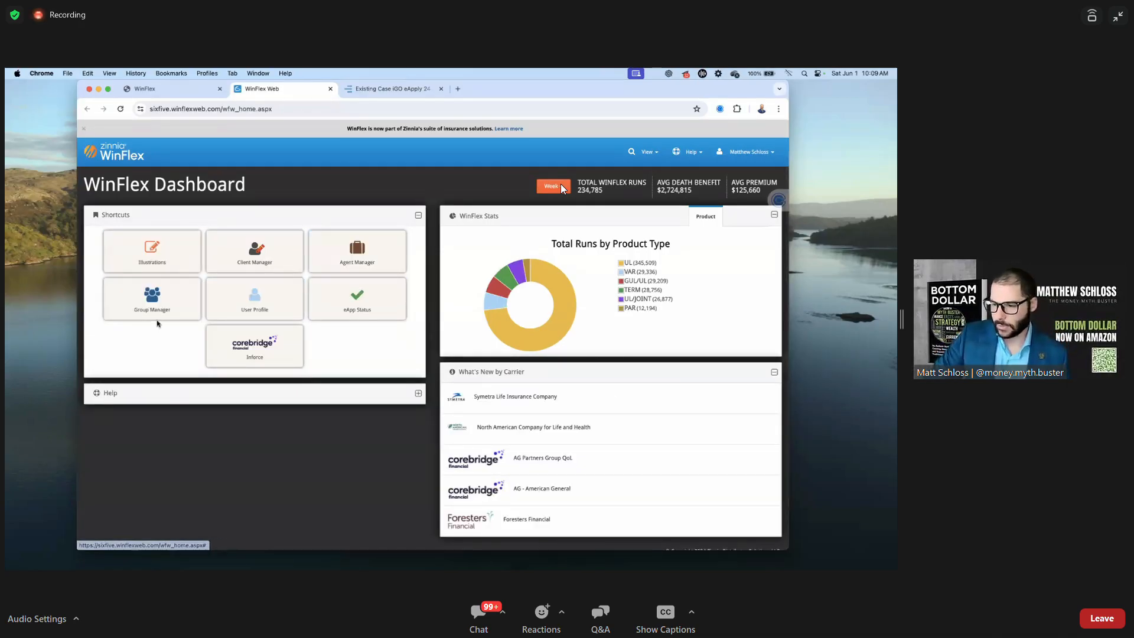
Open Illustrations, collapse the saved-case list, and start a new case
{"action": "left_click", "coordinate": [155, 260]}
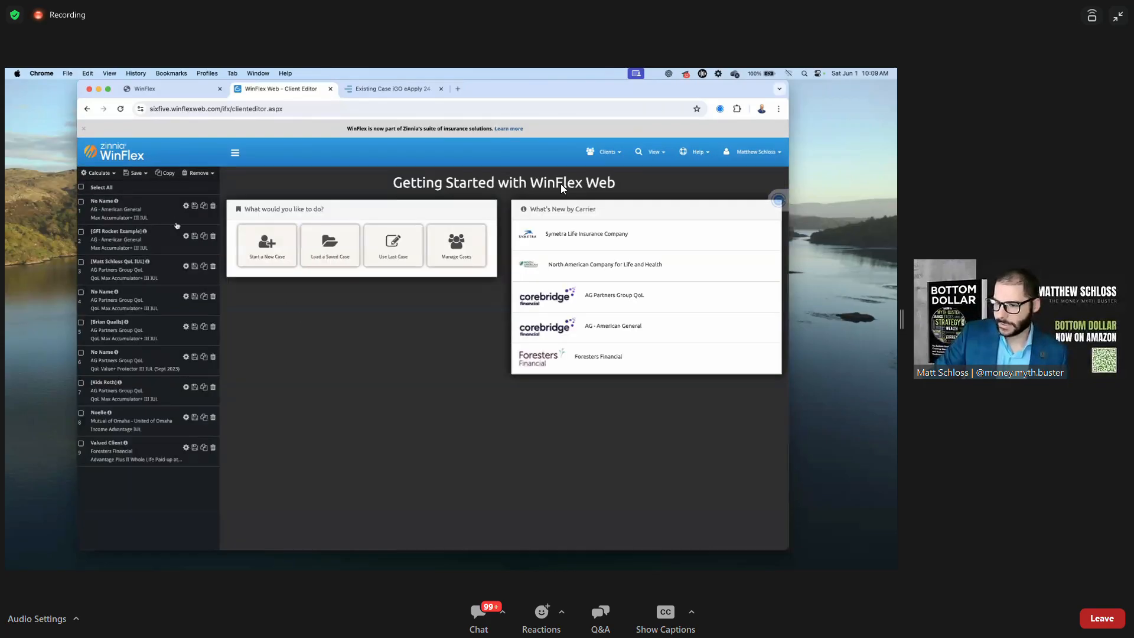
{"action": "left_click", "coordinate": [235, 153]}
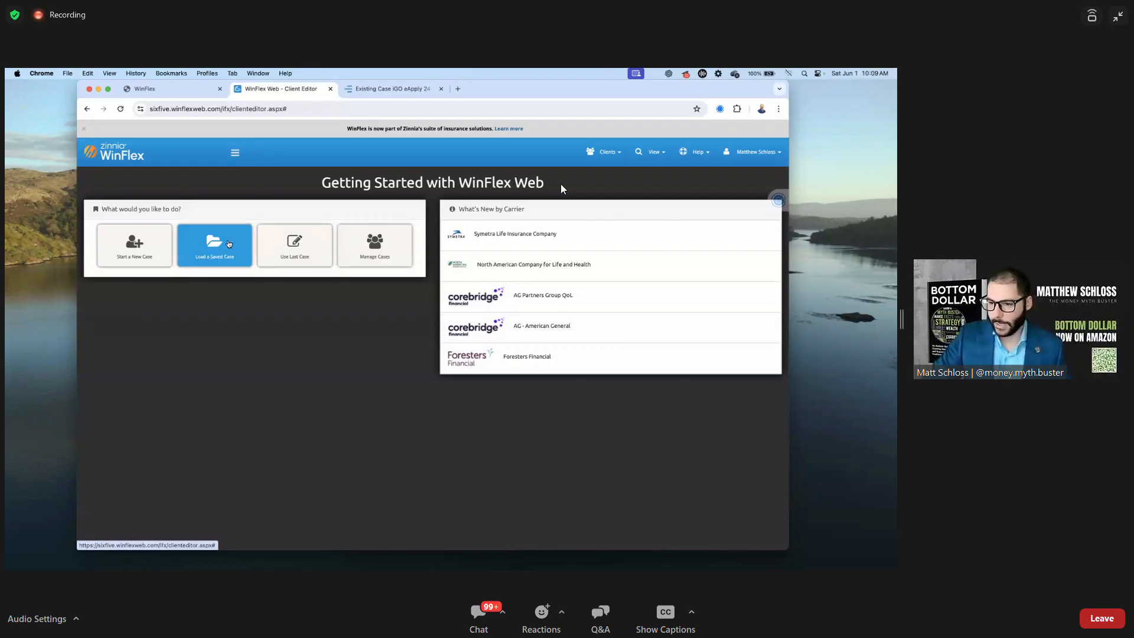
{"action": "left_click", "coordinate": [155, 253]}
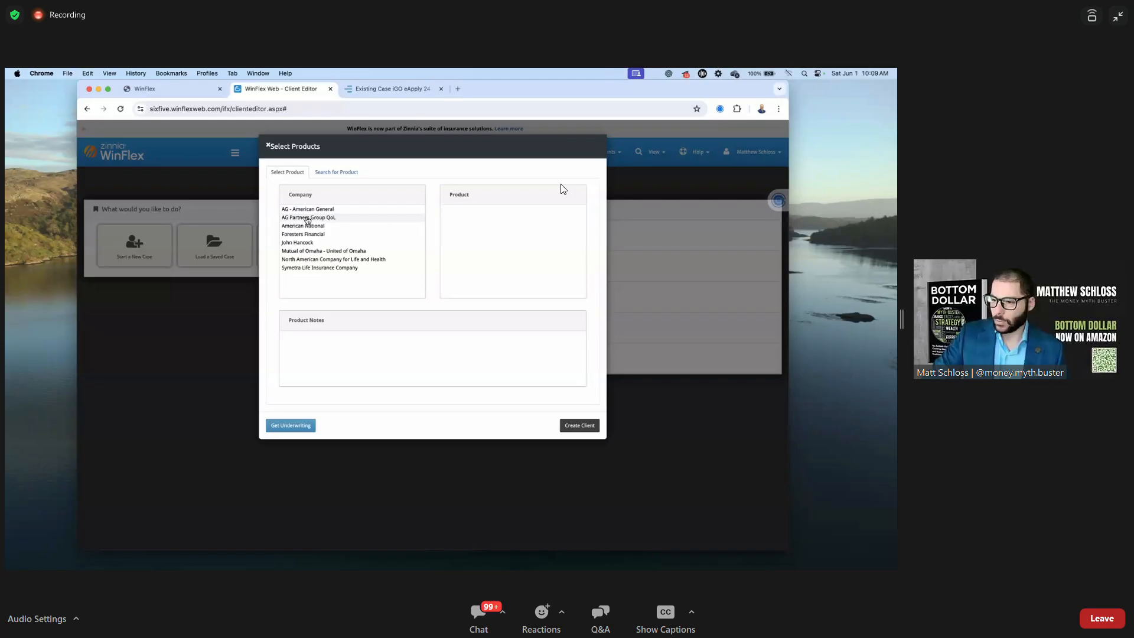
Choose AG Partners Group QoL and QoL Max Accumulator+ III IUL, reading its product notes
{"action": "left_click", "coordinate": [295, 218]}
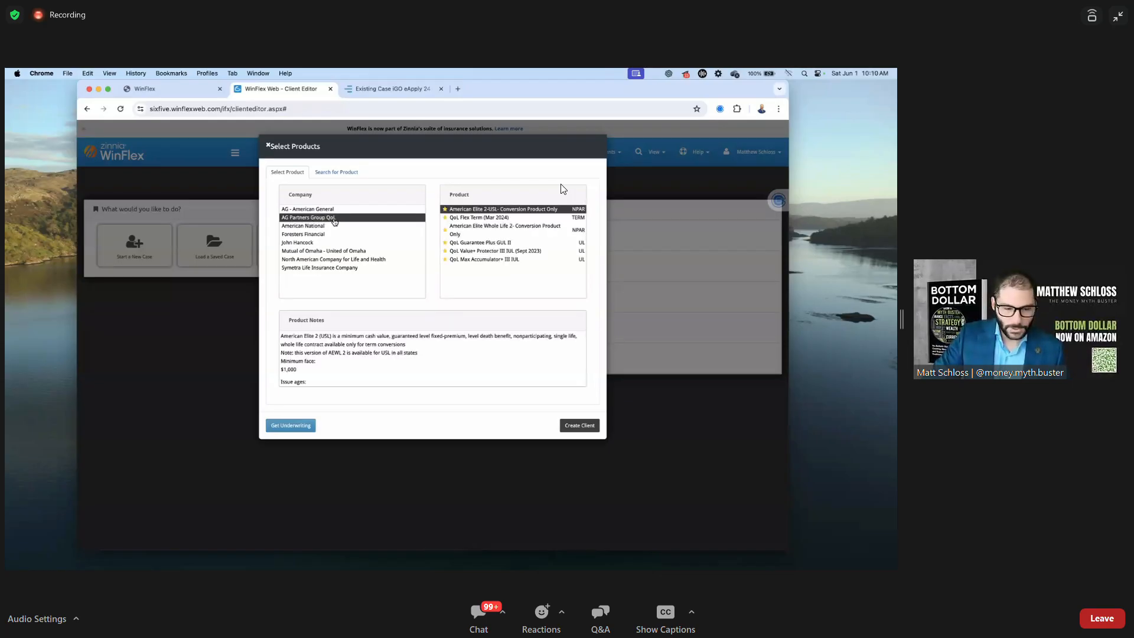
{"action": "left_click", "coordinate": [494, 260]}
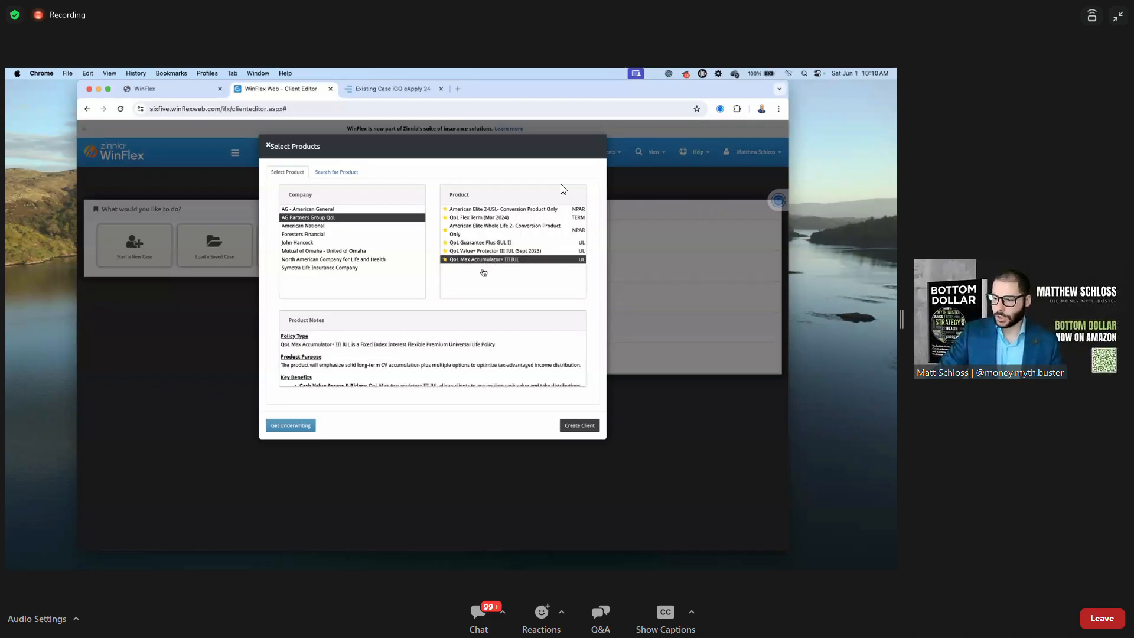
{"action": "scroll", "coordinate": [378, 335], "scroll_direction": "down", "scroll_amount": 2}
{"action": "scroll", "coordinate": [378, 335], "scroll_direction": "down", "scroll_amount": 5}
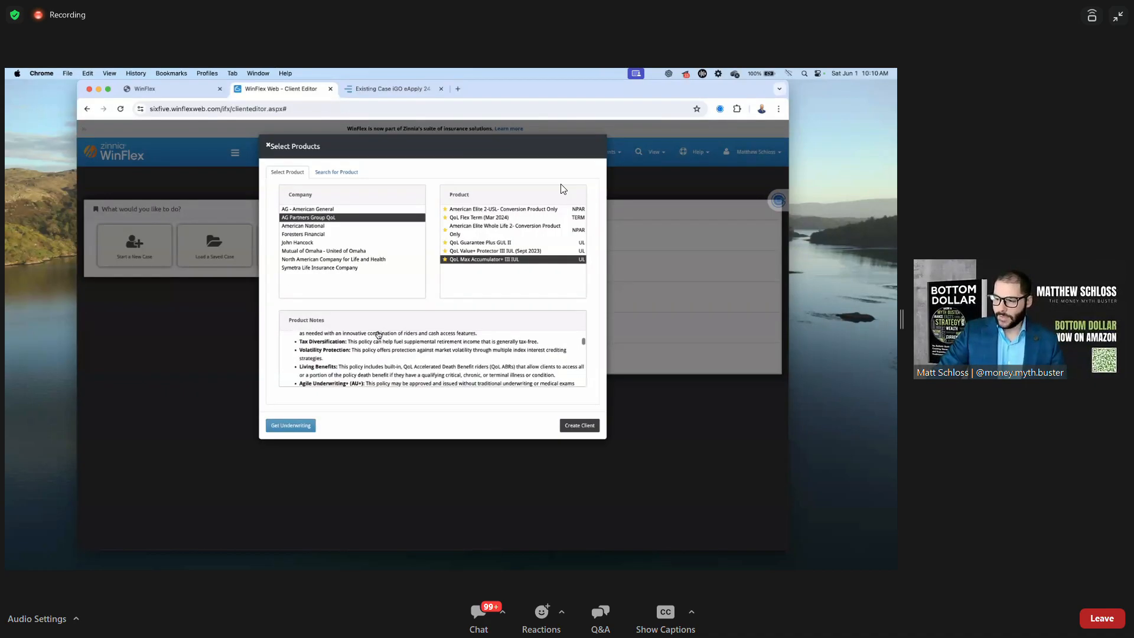
{"action": "scroll", "coordinate": [366, 351], "scroll_direction": "up", "scroll_amount": 2}
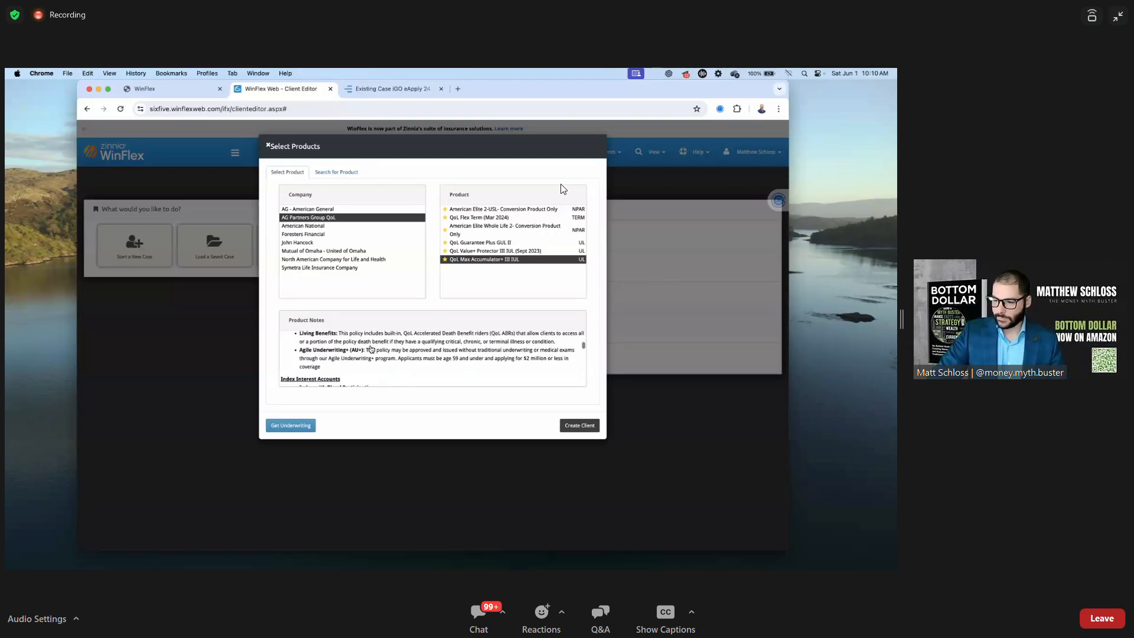
{"action": "scroll", "coordinate": [355, 358], "scroll_direction": "down", "scroll_amount": 2}
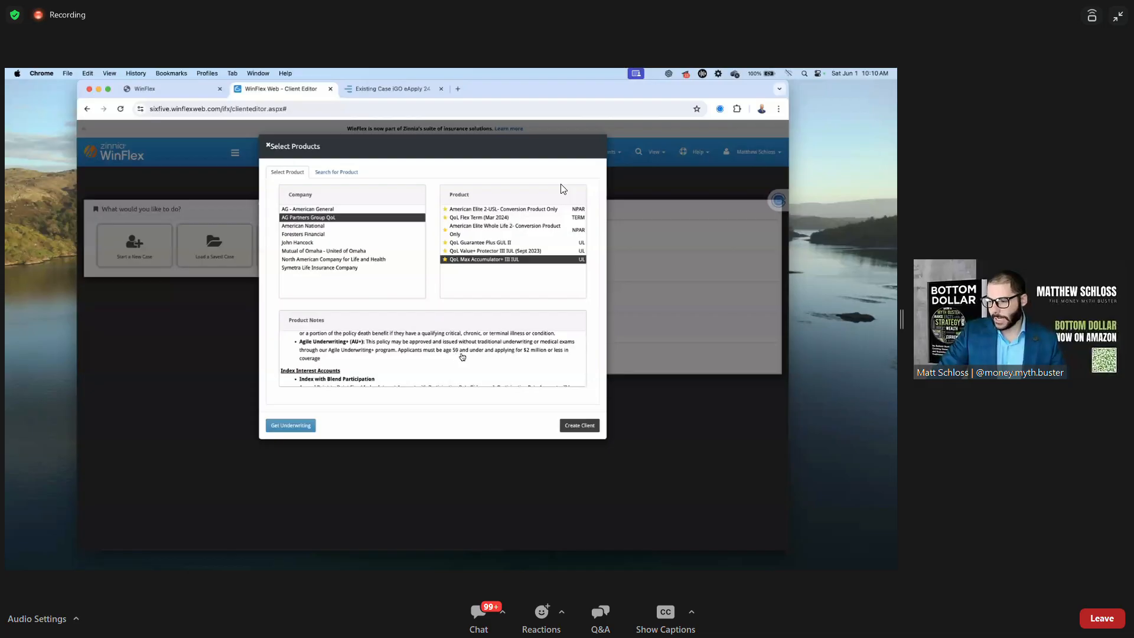
{"action": "scroll", "coordinate": [420, 357], "scroll_direction": "down", "scroll_amount": 1}
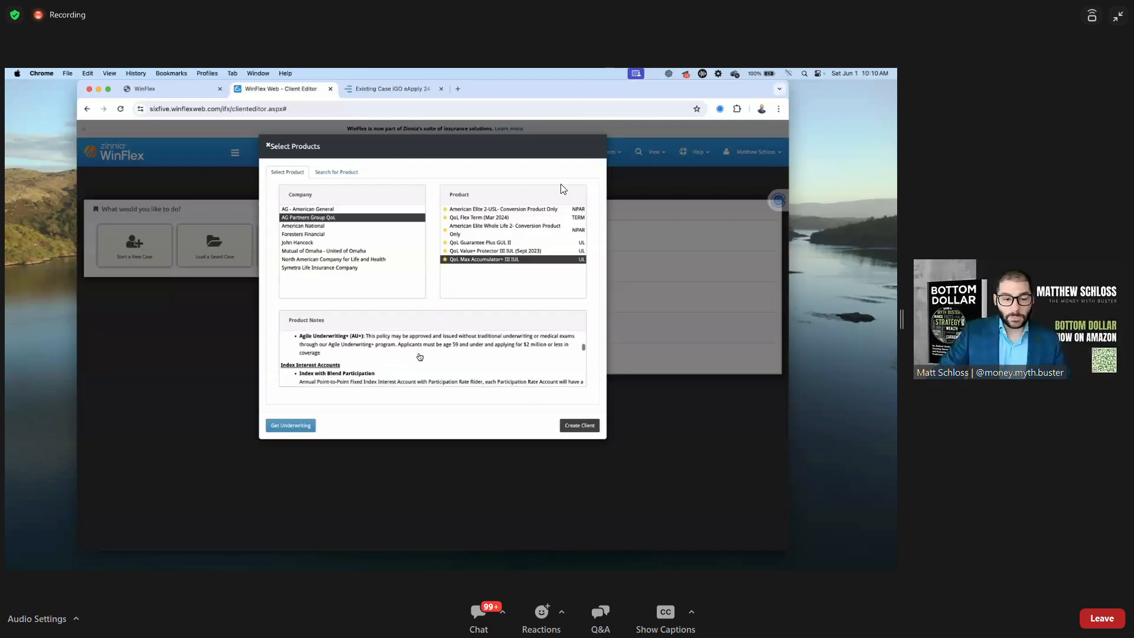
{"action": "scroll", "coordinate": [420, 357], "scroll_direction": "down", "scroll_amount": 1}
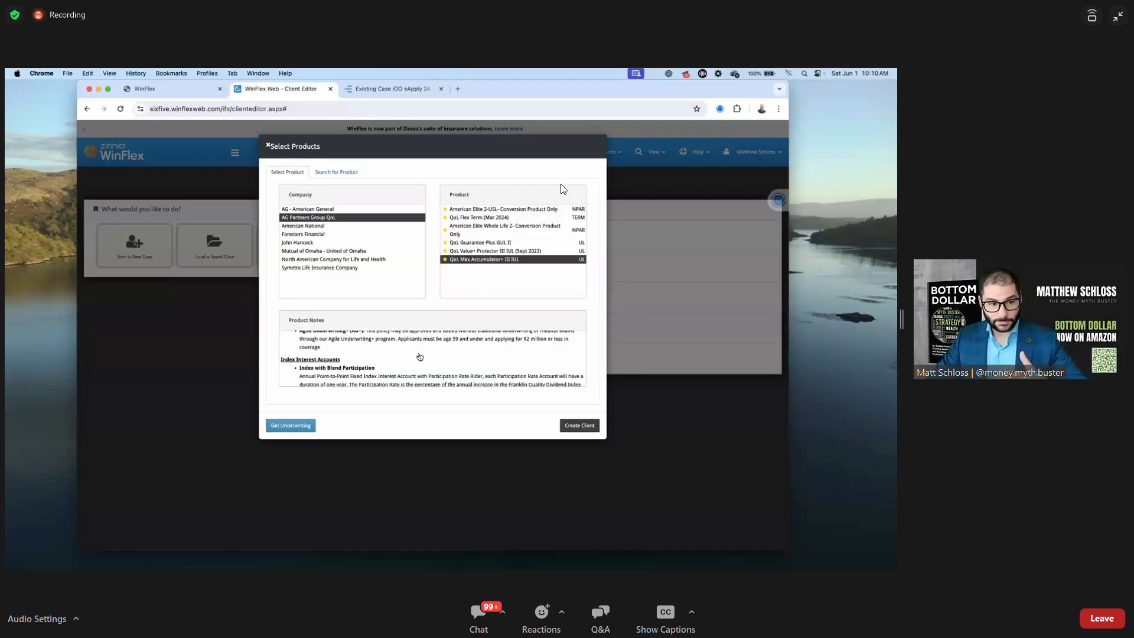
{"action": "scroll", "coordinate": [421, 357], "scroll_direction": "down", "scroll_amount": 1}
{"action": "scroll", "coordinate": [420, 356], "scroll_direction": "down", "scroll_amount": 1}
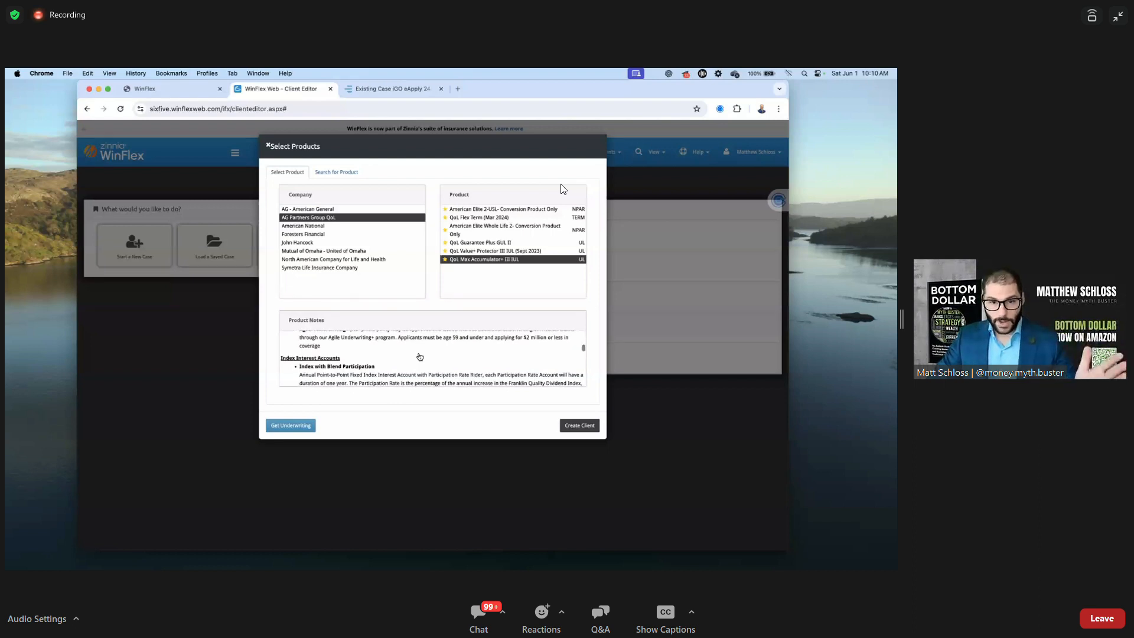
{"action": "scroll", "coordinate": [420, 357], "scroll_direction": "up", "scroll_amount": 1}
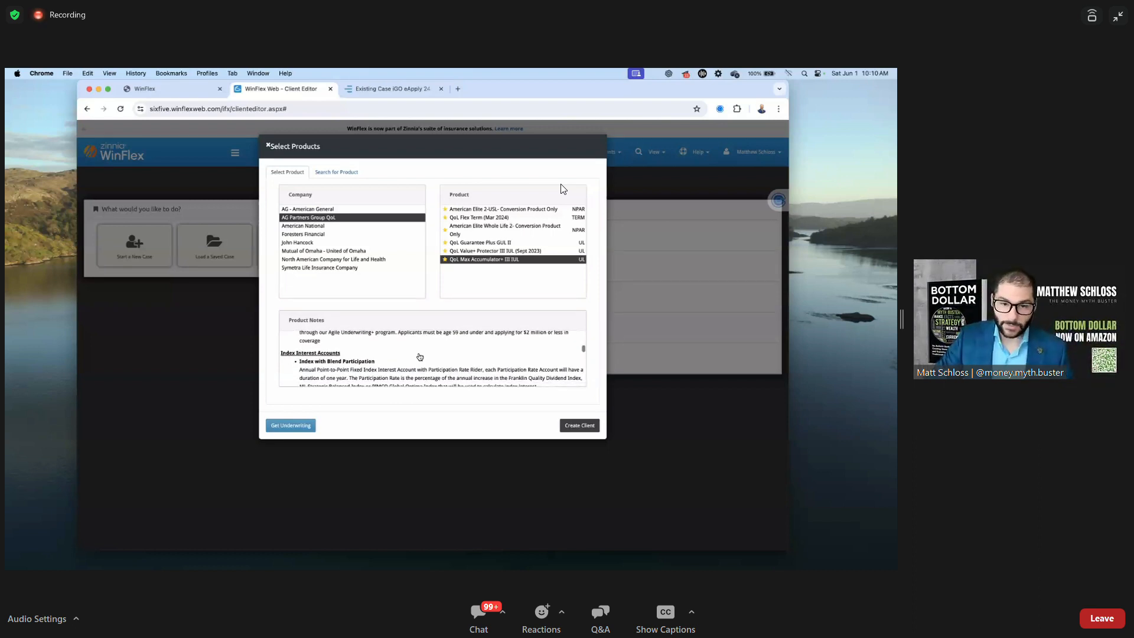
{"action": "scroll", "coordinate": [420, 356], "scroll_direction": "down", "scroll_amount": 1}
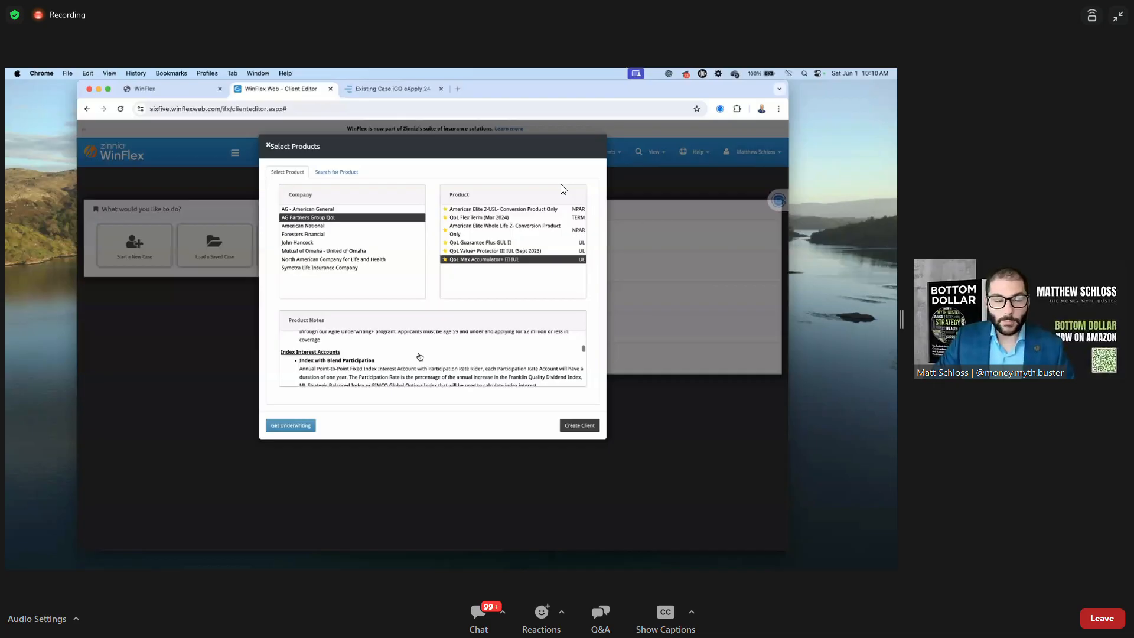
{"action": "scroll", "coordinate": [420, 357], "scroll_direction": "up", "scroll_amount": 1}
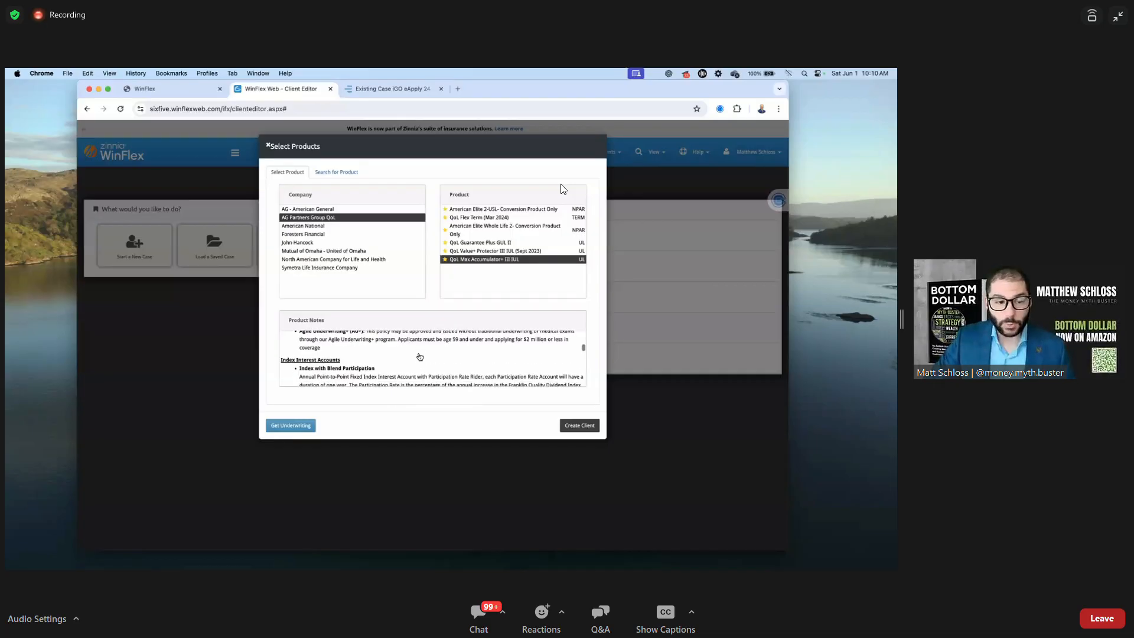
{"action": "scroll", "coordinate": [420, 356], "scroll_direction": "down", "scroll_amount": 1}
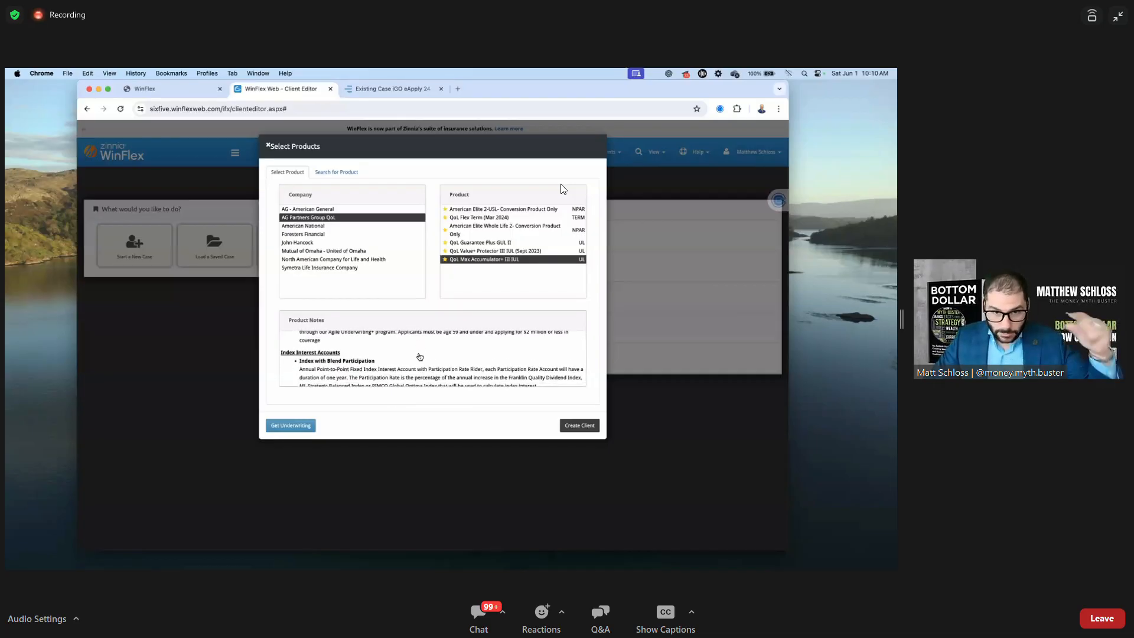
{"action": "scroll", "coordinate": [421, 357], "scroll_direction": "up", "scroll_amount": 1}
{"action": "scroll", "coordinate": [421, 357], "scroll_direction": "up", "scroll_amount": 3}
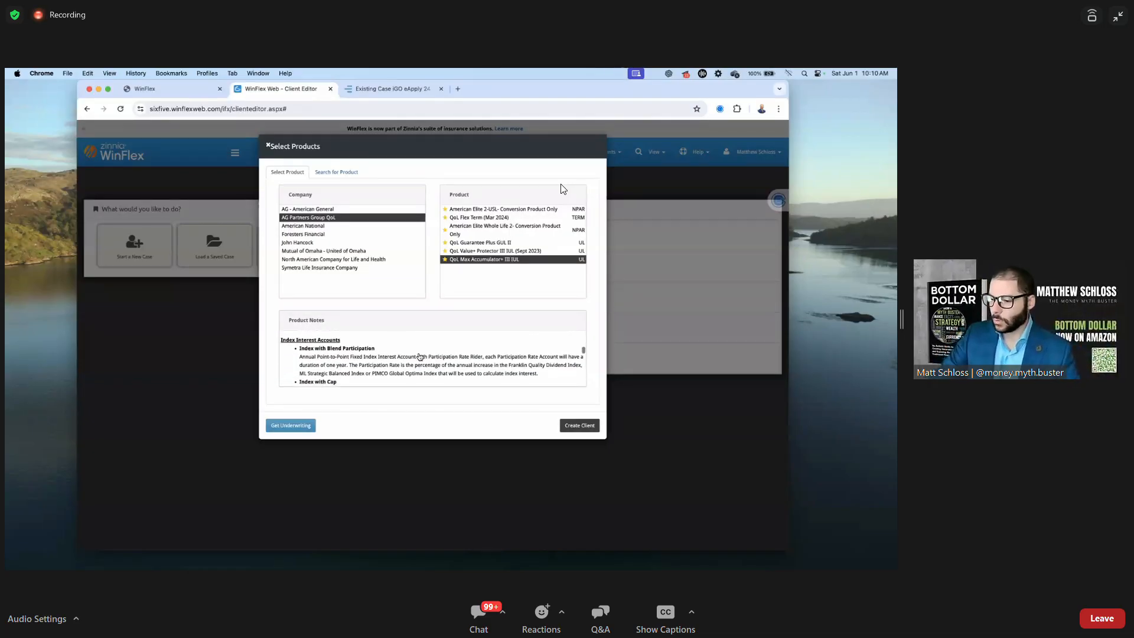
{"action": "scroll", "coordinate": [420, 357], "scroll_direction": "up", "scroll_amount": 5}
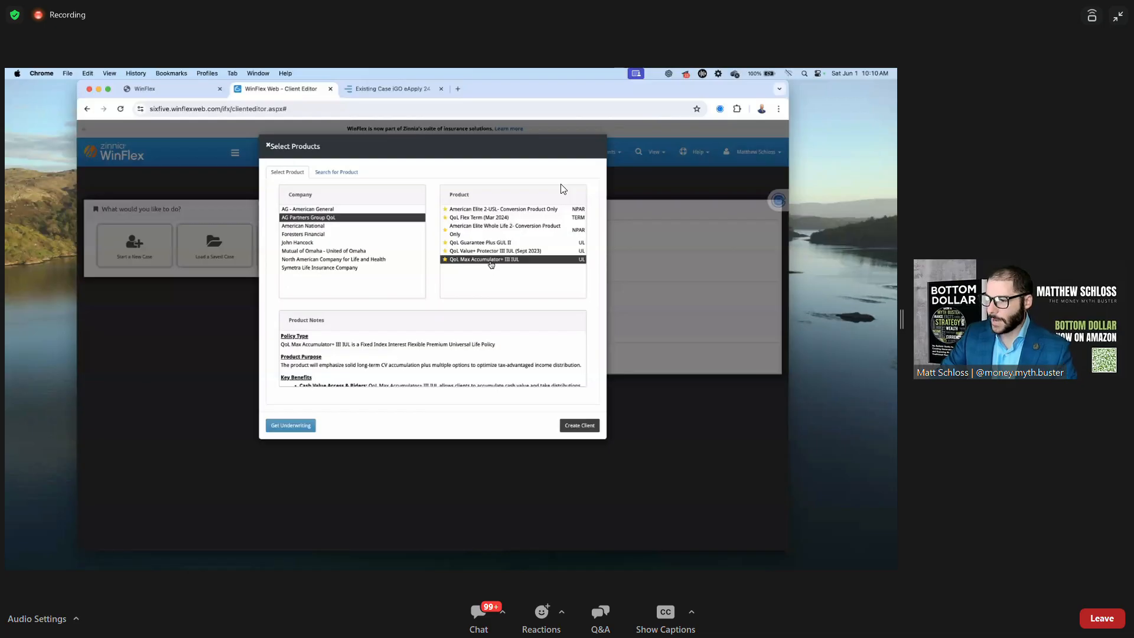
Compare QoL Value+ Protector III IUL notes, reselect QoL Max Accumulator+ III IUL, and create the client
{"action": "left_click", "coordinate": [488, 253]}
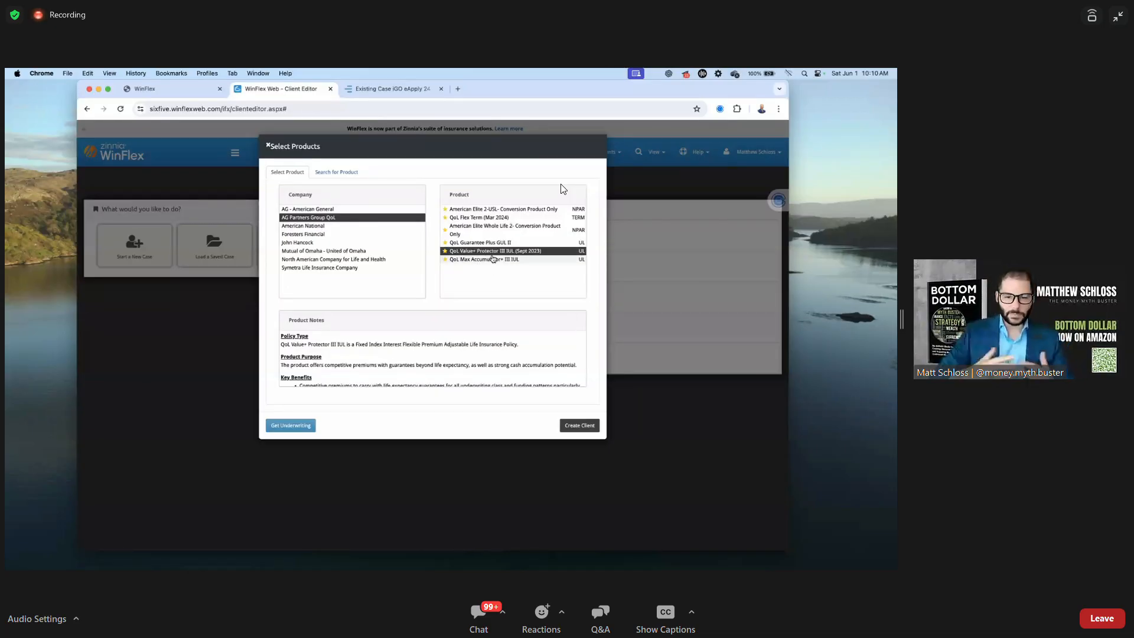
{"action": "left_click", "coordinate": [490, 260]}
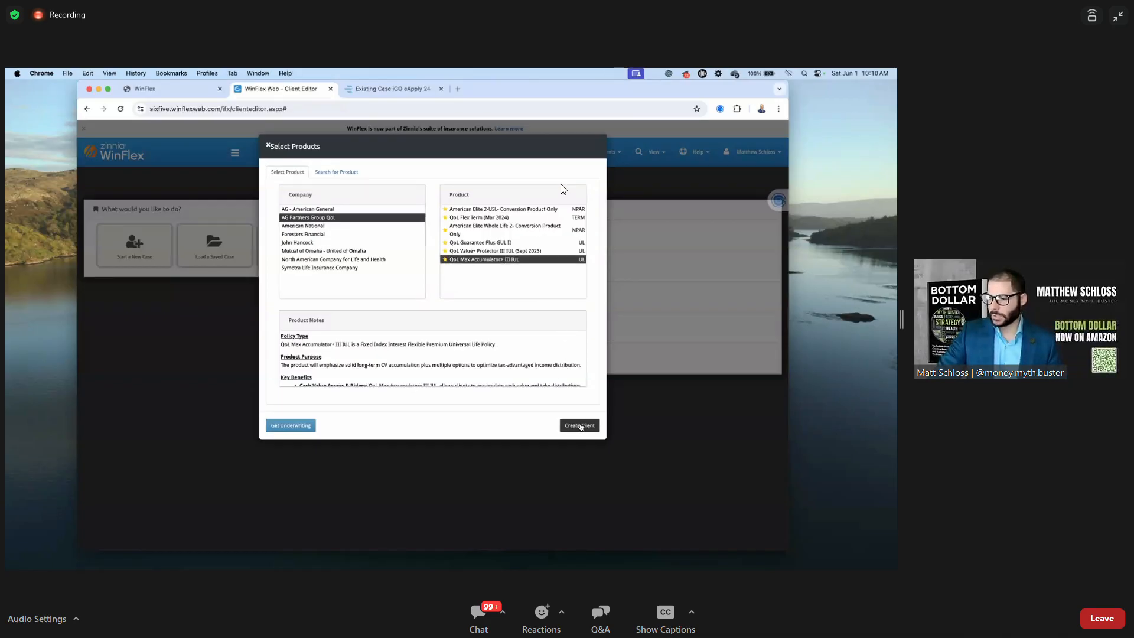
{"action": "left_click", "coordinate": [581, 426]}
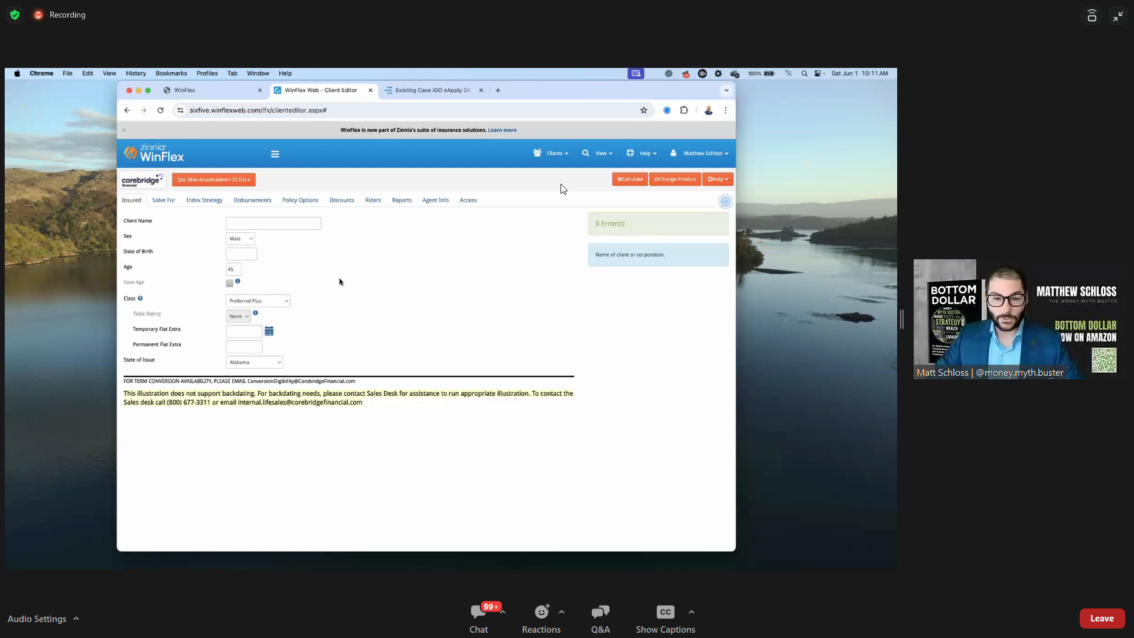
Change the insured's Class from Standard Non-Tobacco to Preferred Non-Tobacco
{"action": "left_click", "coordinate": [282, 300]}
{"action": "left_click", "coordinate": [274, 320]}
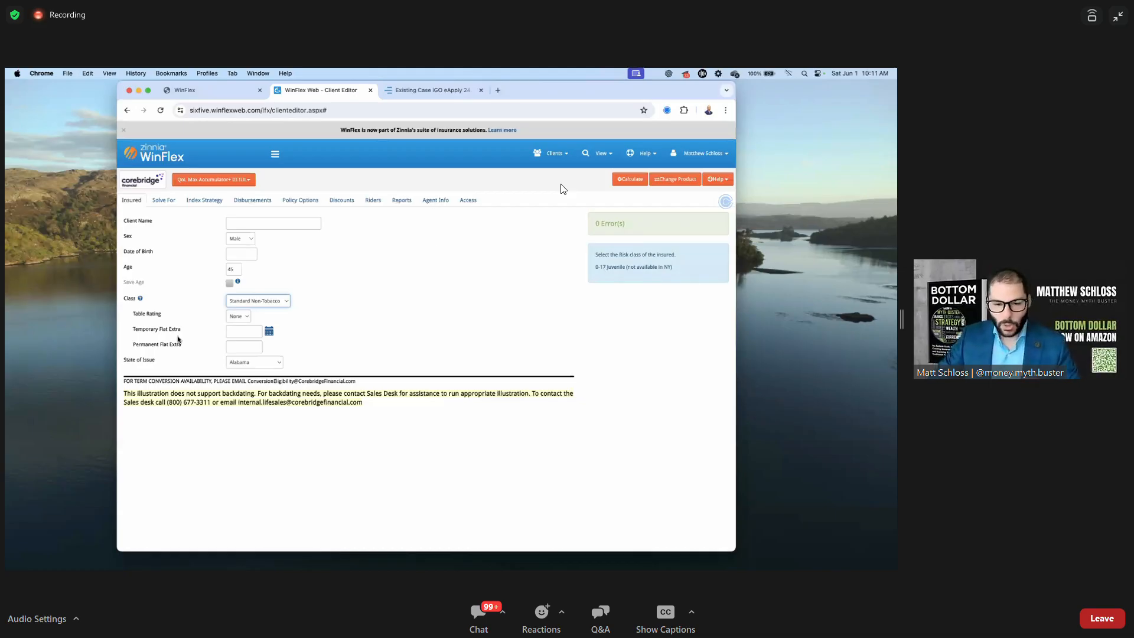
{"action": "left_click", "coordinate": [379, 306]}
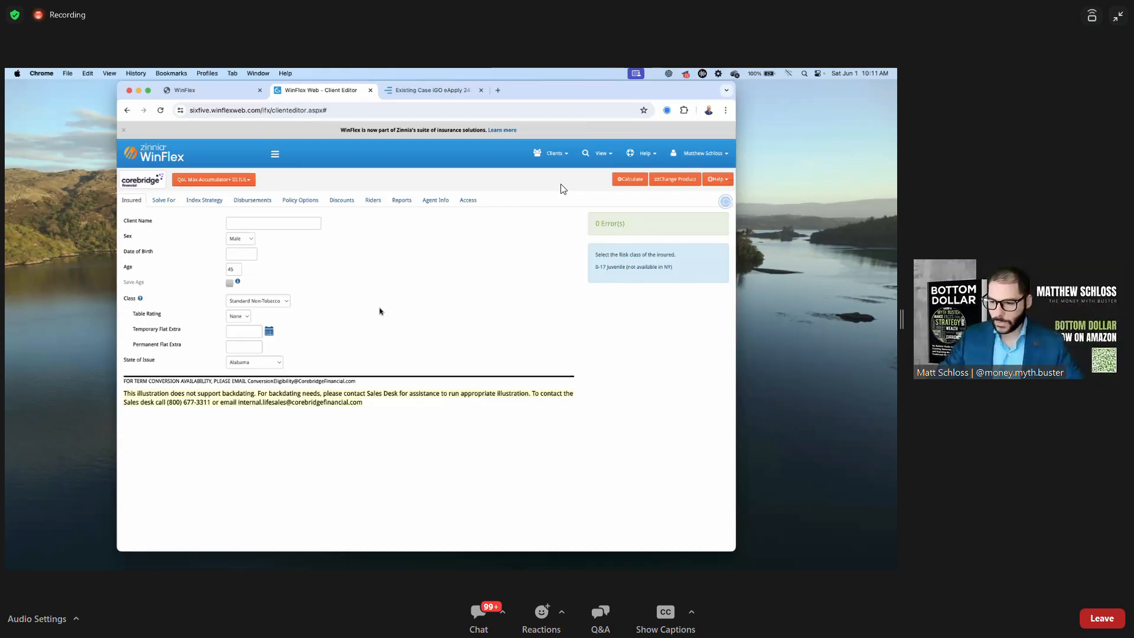
{"action": "left_click", "coordinate": [257, 301]}
{"action": "left_click", "coordinate": [258, 293]}
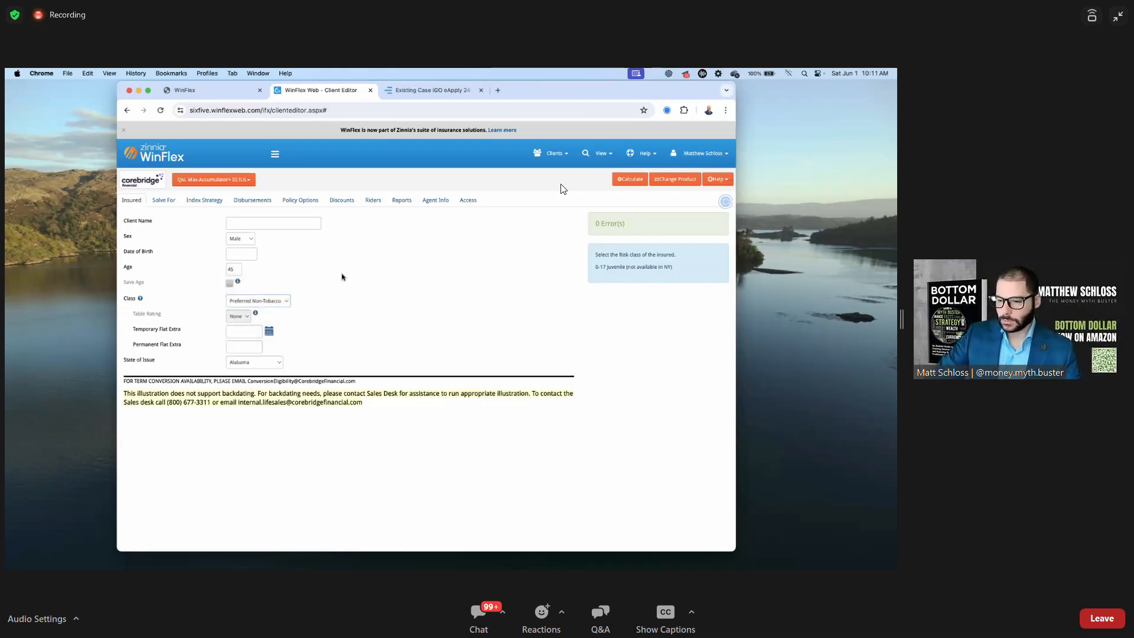
Enter a test client name and an insured age of 35
{"action": "left_click", "coordinate": [274, 222]}
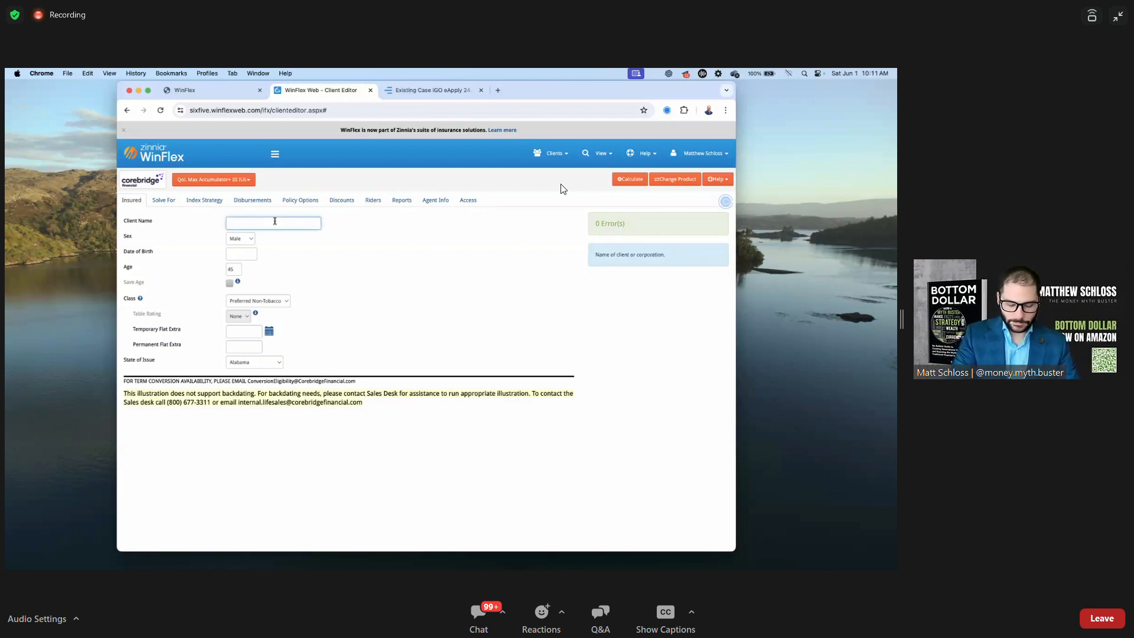
{"action": "type", "text": "Tes"}
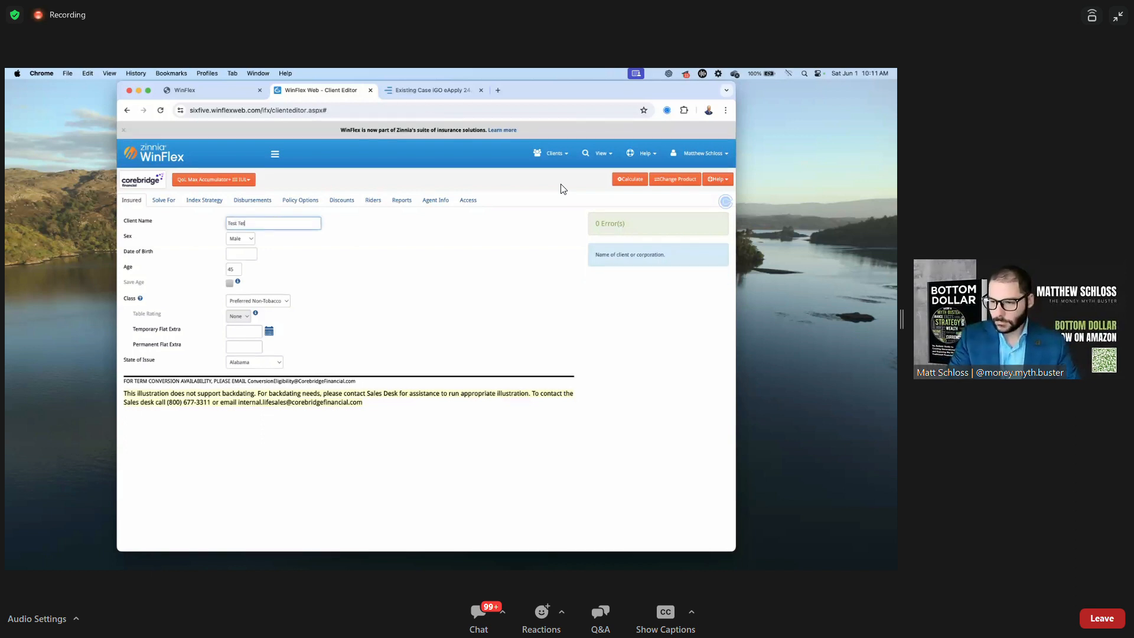
{"action": "type", "text": "t 1et"}
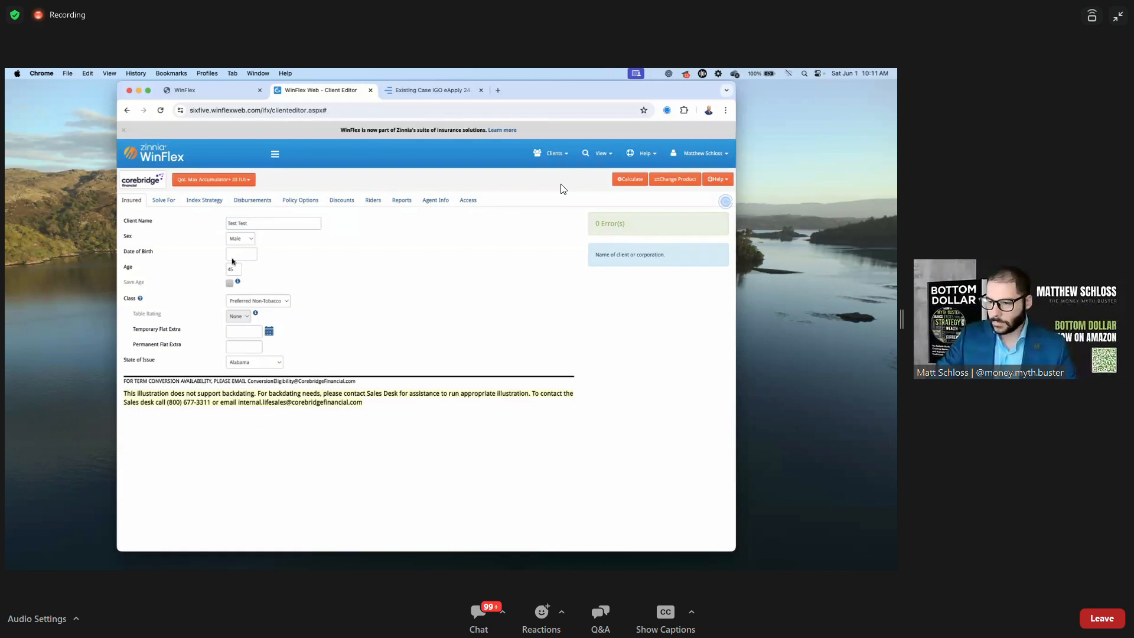
{"action": "left_click", "coordinate": [234, 268]}
{"action": "type", "text": "3"}
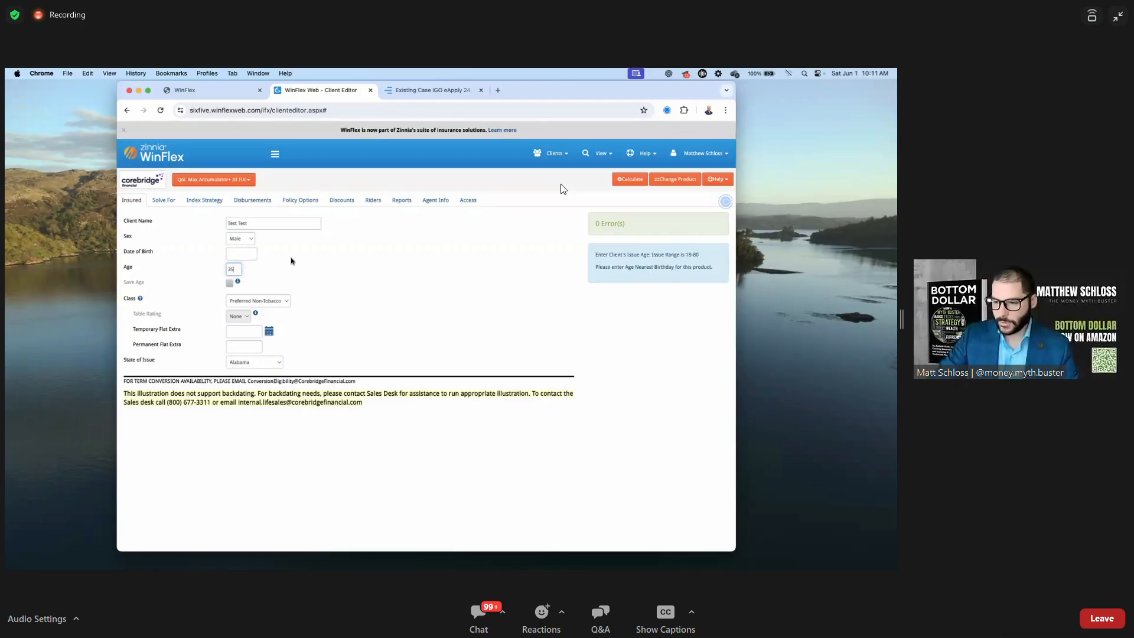
{"action": "type", "text": "5"}
{"action": "left_click", "coordinate": [267, 264]}
{"action": "left_click", "coordinate": [241, 254]}
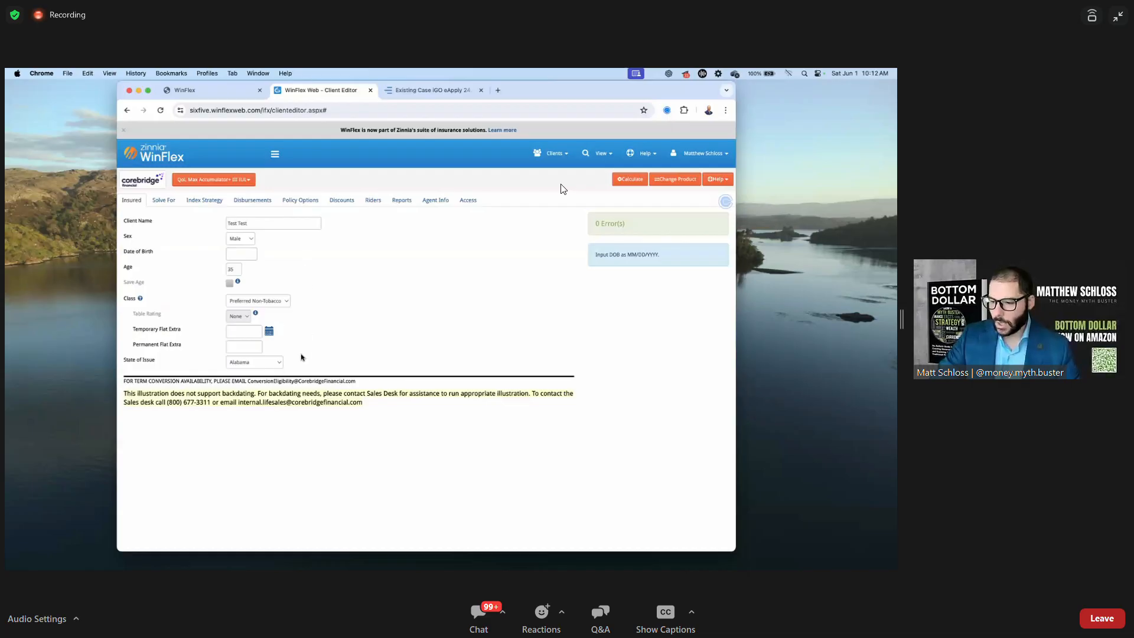
Set the state of issue to Colorado and go to the Solve For page
{"action": "left_click", "coordinate": [279, 362]}
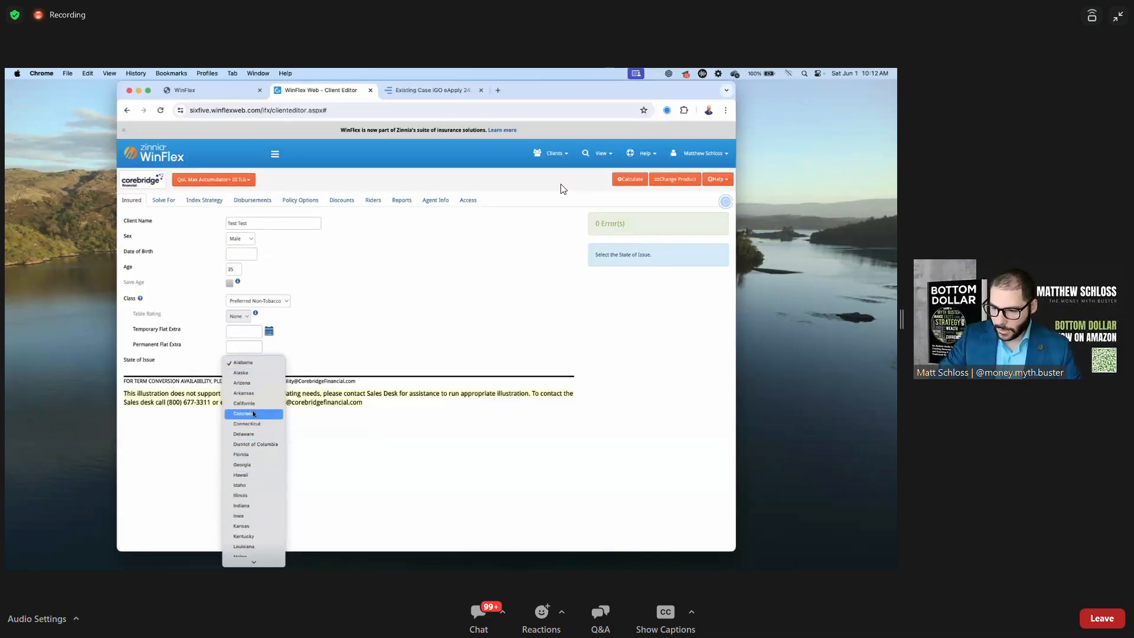
{"action": "left_click", "coordinate": [252, 412]}
{"action": "left_click", "coordinate": [259, 368]}
{"action": "left_click", "coordinate": [260, 357]}
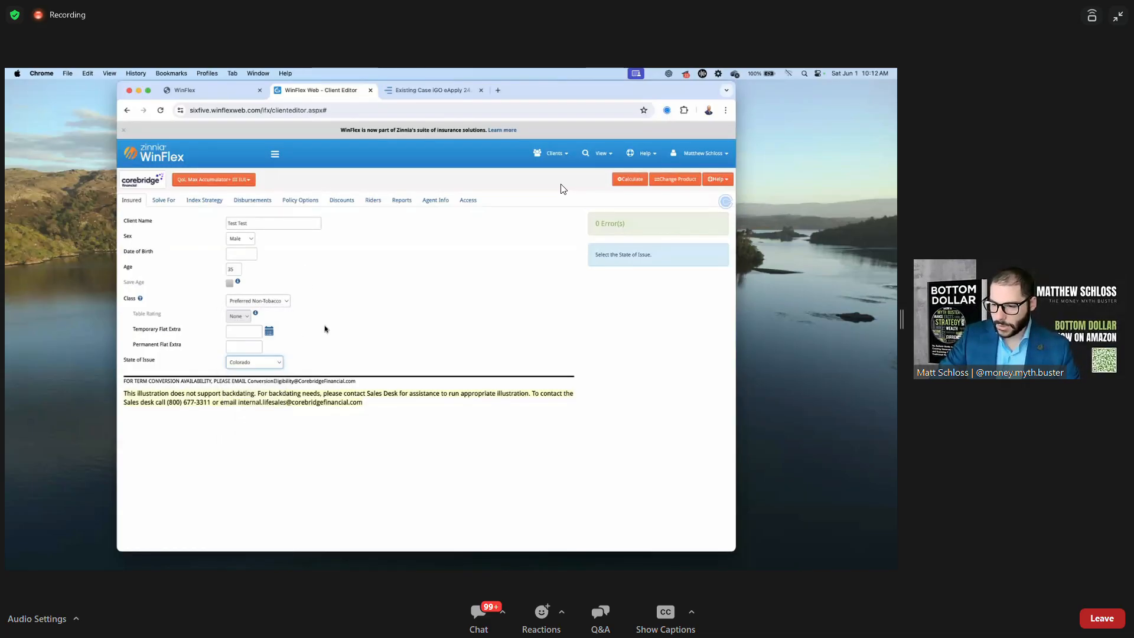
{"action": "left_click", "coordinate": [165, 202]}
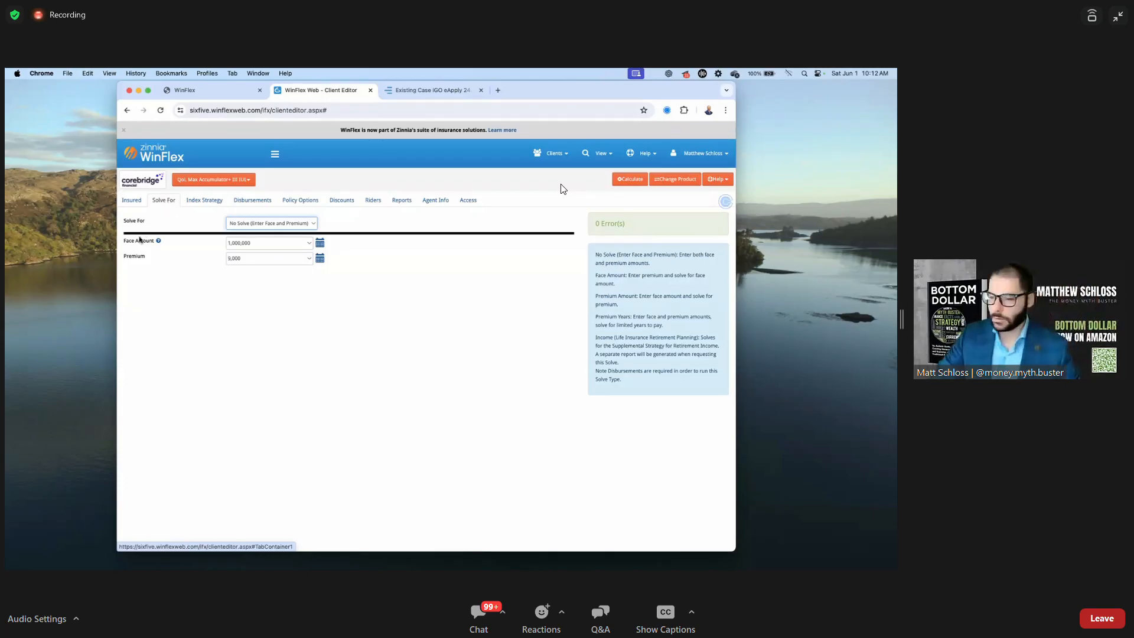
Keep No Solve as the solve type and enter a 500,000 face amount
{"action": "left_click", "coordinate": [181, 269]}
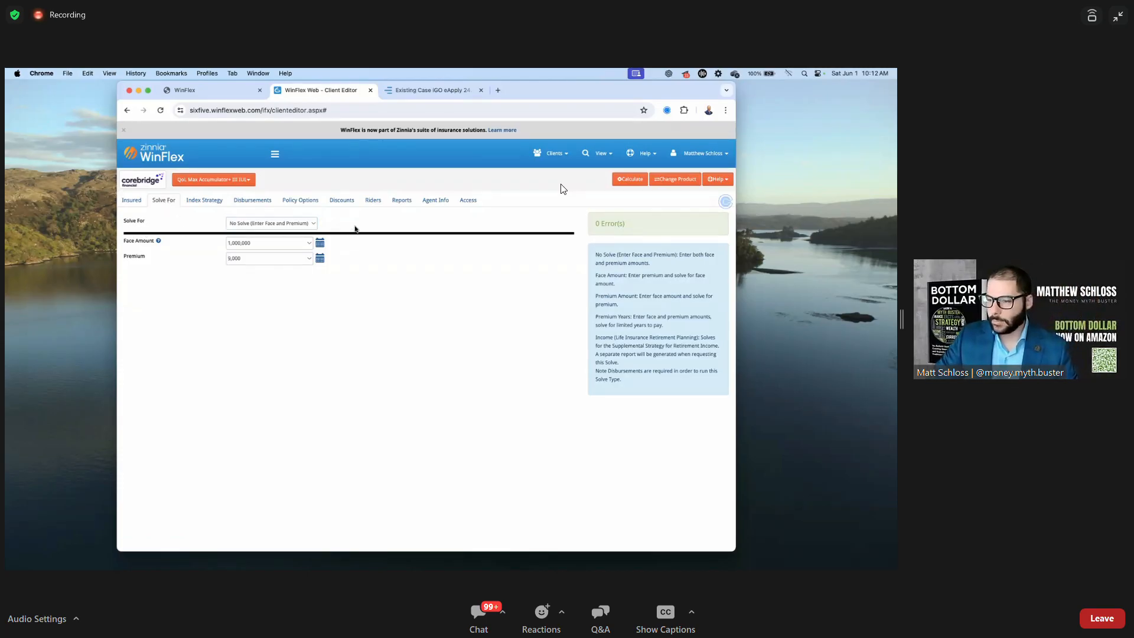
{"action": "left_click", "coordinate": [316, 225]}
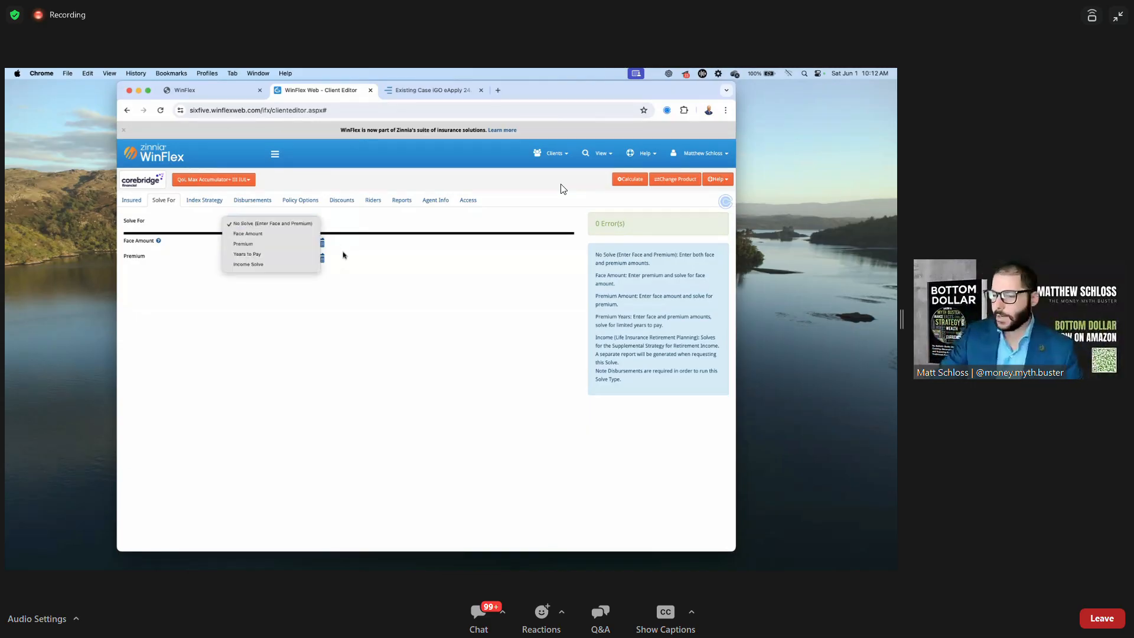
{"action": "left_click", "coordinate": [314, 223]}
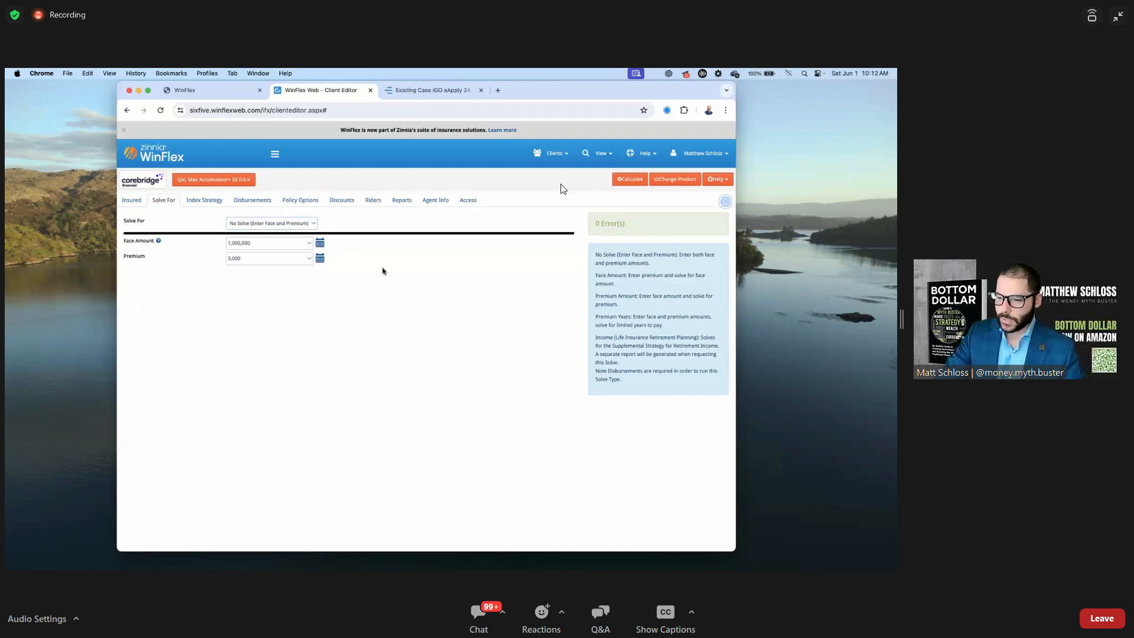
{"action": "left_click", "coordinate": [277, 240]}
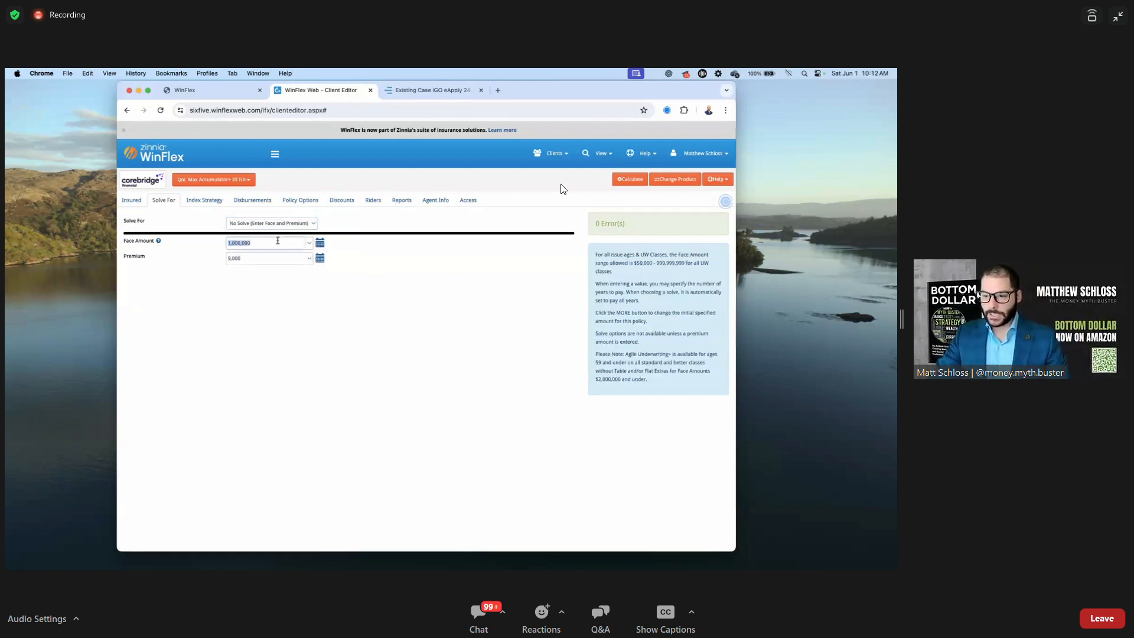
{"action": "type", "text": "5,000"}
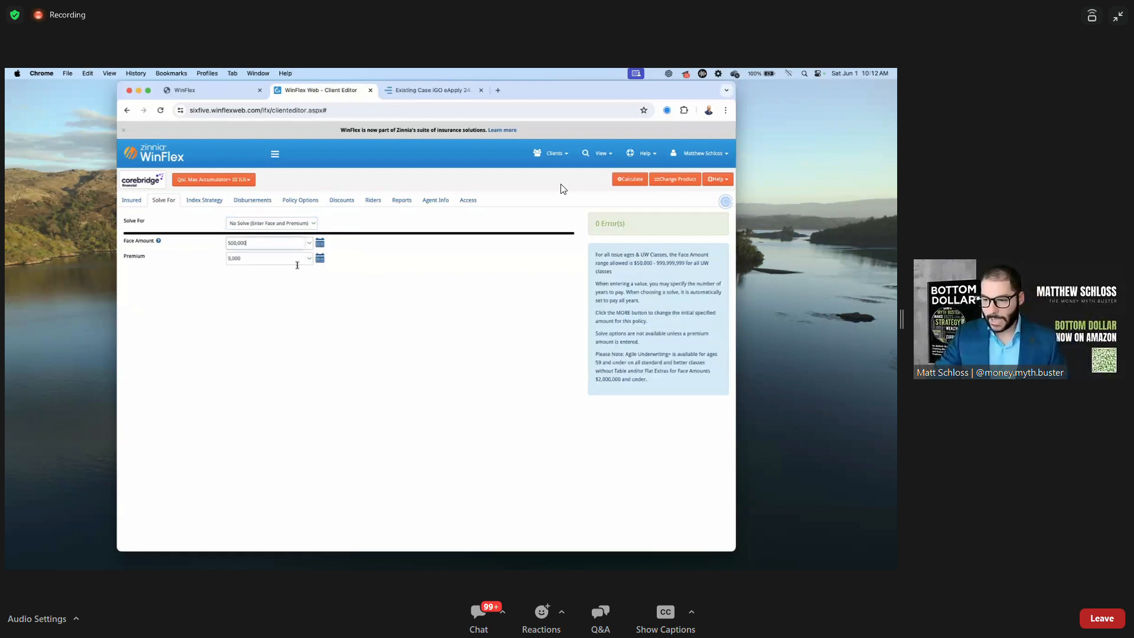
{"action": "left_click", "coordinate": [316, 319]}
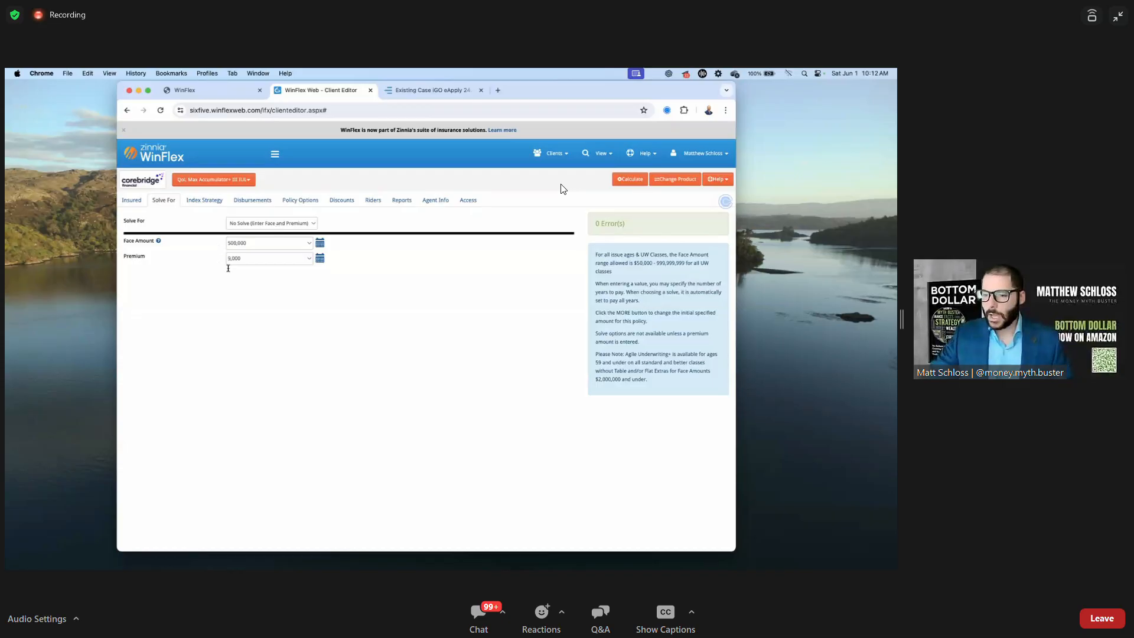
Set face amount to No Violation (Minimum Face) with a 50,000 premium, opening the schedule
{"action": "left_click", "coordinate": [263, 258]}
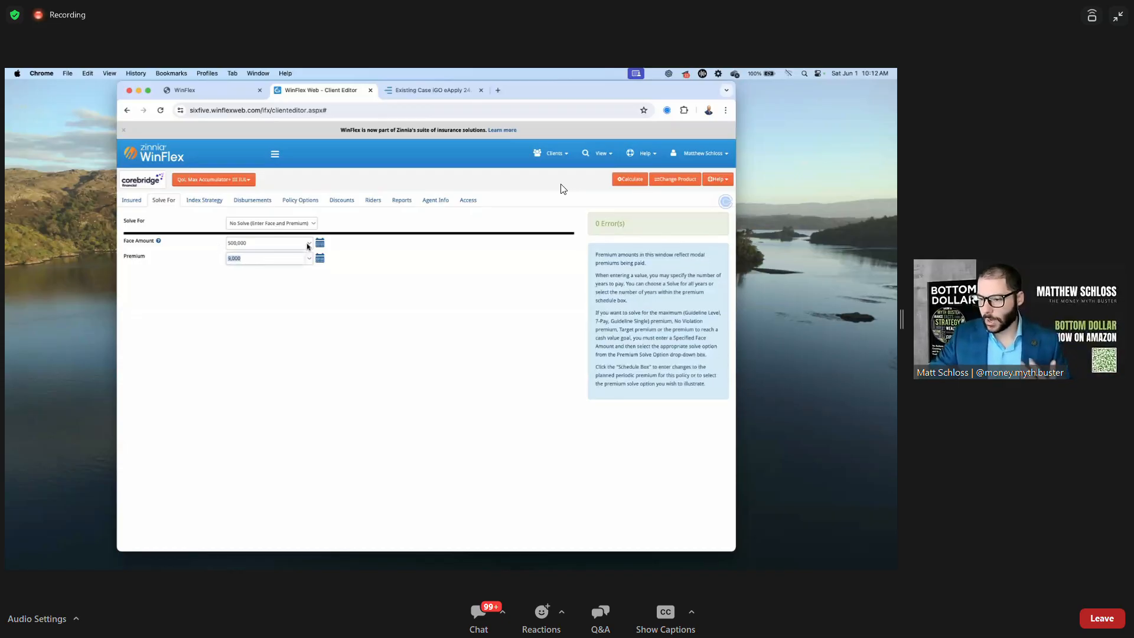
{"action": "left_click", "coordinate": [308, 246]}
{"action": "left_click", "coordinate": [271, 266]}
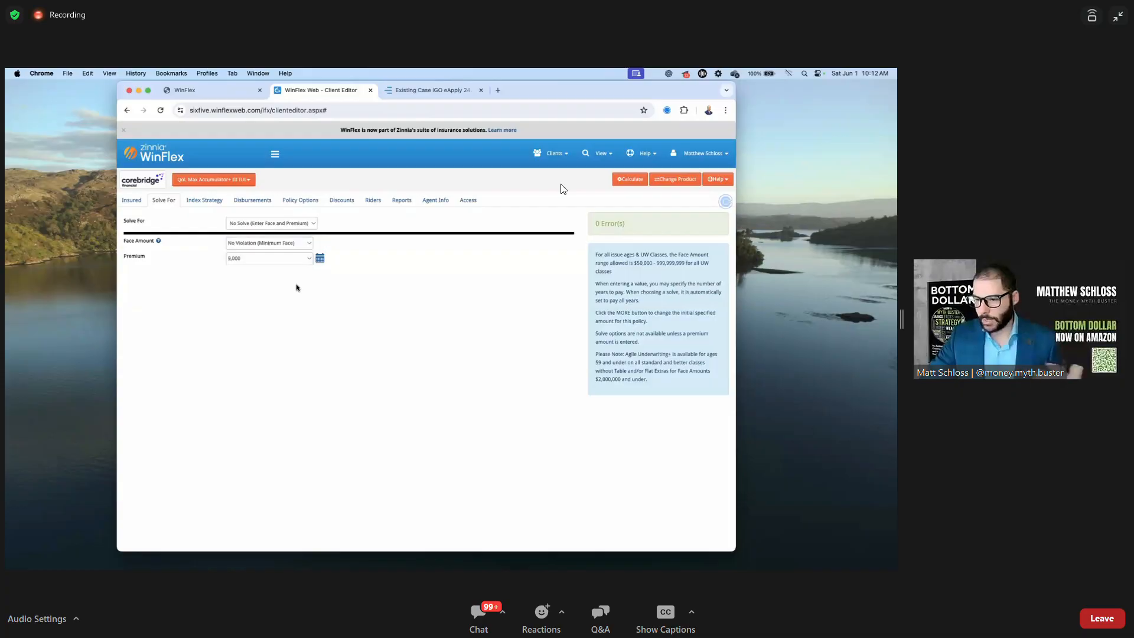
{"action": "left_click", "coordinate": [260, 259]}
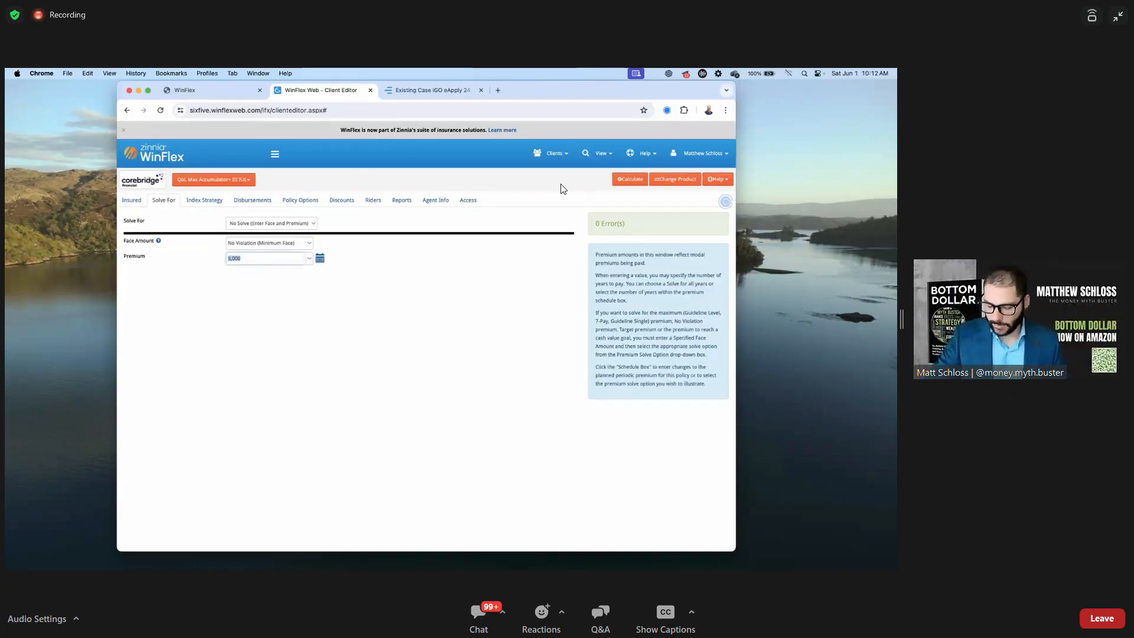
{"action": "type", "text": "50"}
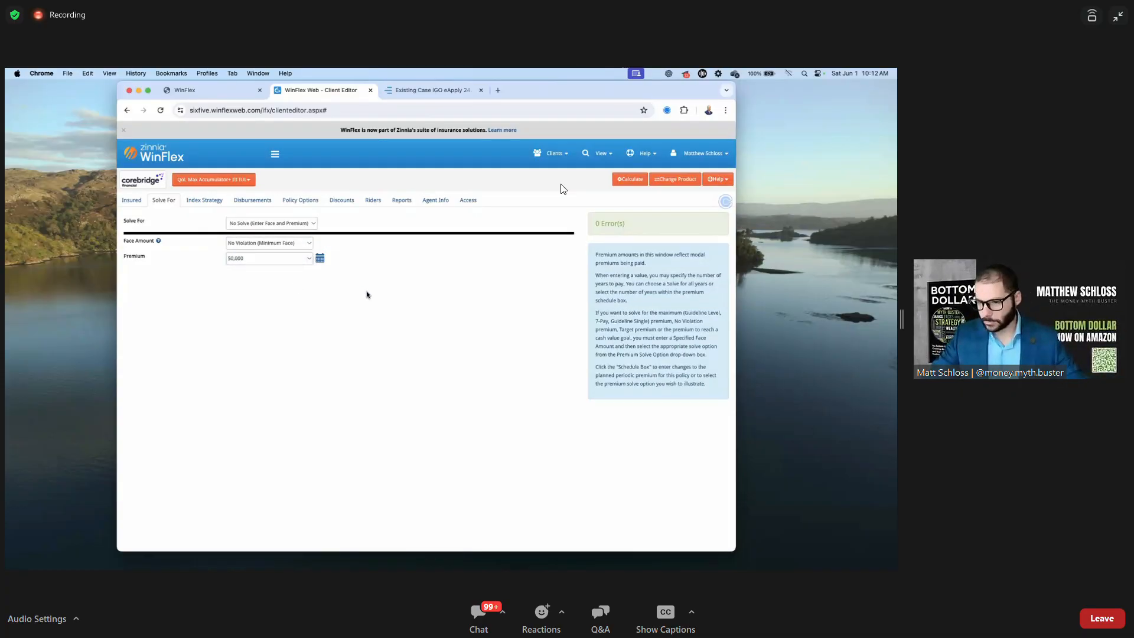
{"action": "left_click", "coordinate": [320, 260]}
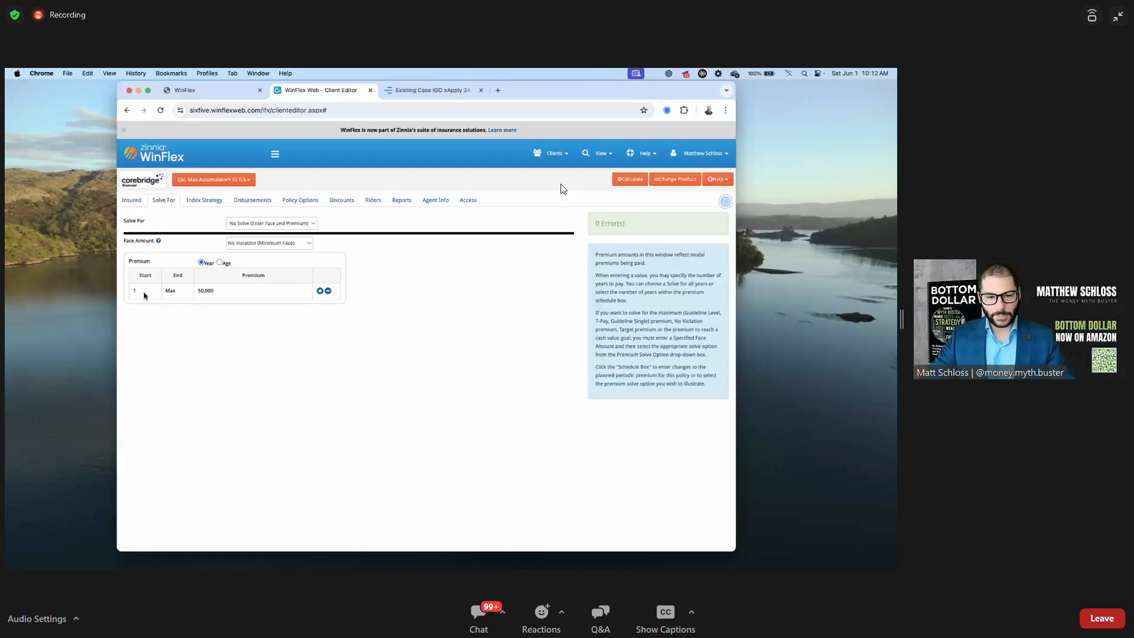
Schedule premiums by age: 50,000 from 35 to 64, then 0 from 65 to Max
{"action": "left_click", "coordinate": [202, 291]}
{"action": "left_click", "coordinate": [179, 289]}
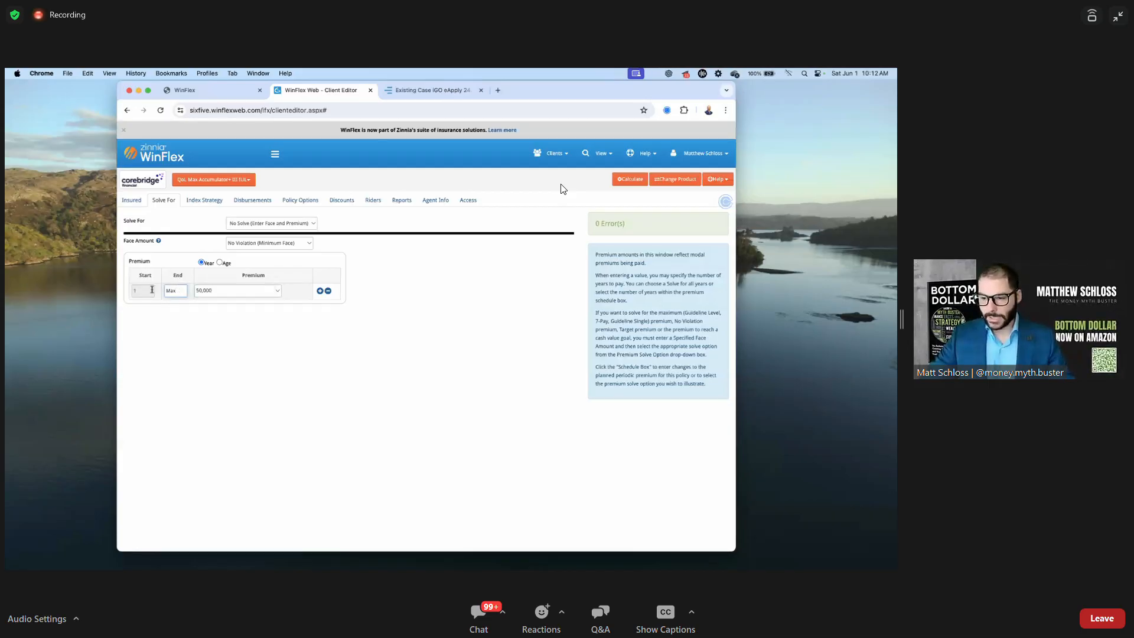
{"action": "left_click", "coordinate": [219, 263]}
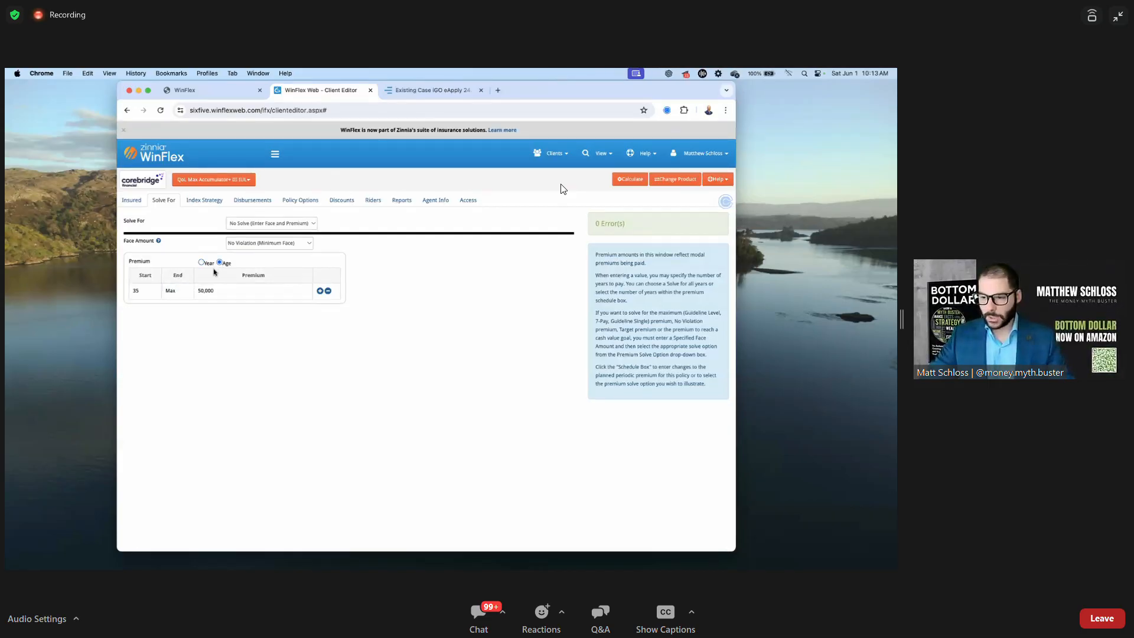
{"action": "left_click", "coordinate": [180, 291]}
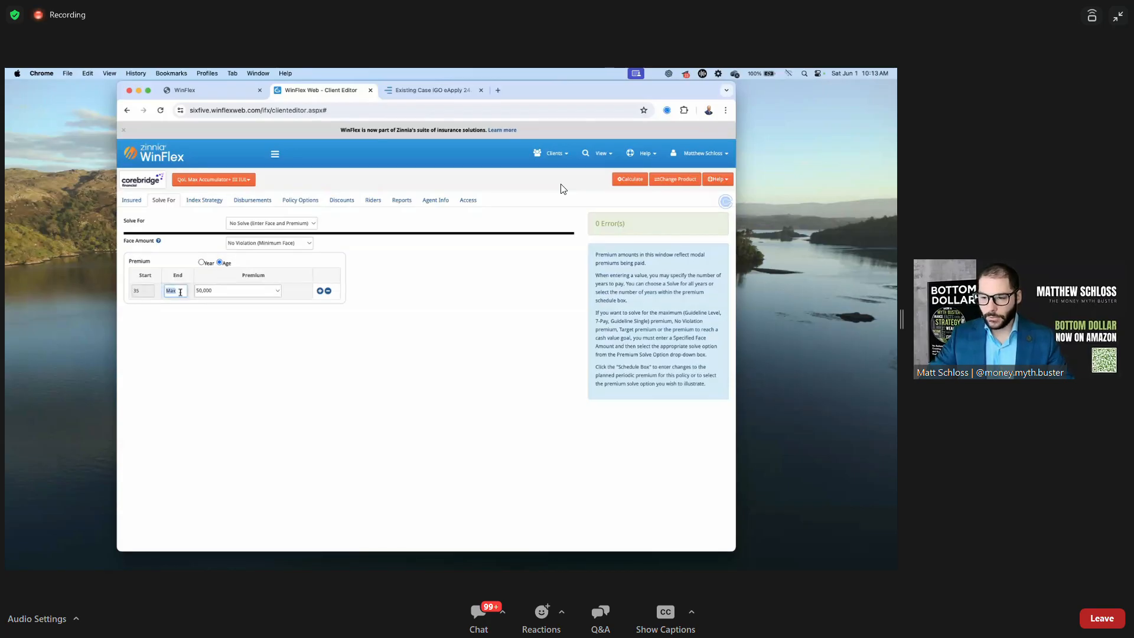
{"action": "type", "text": "64"}
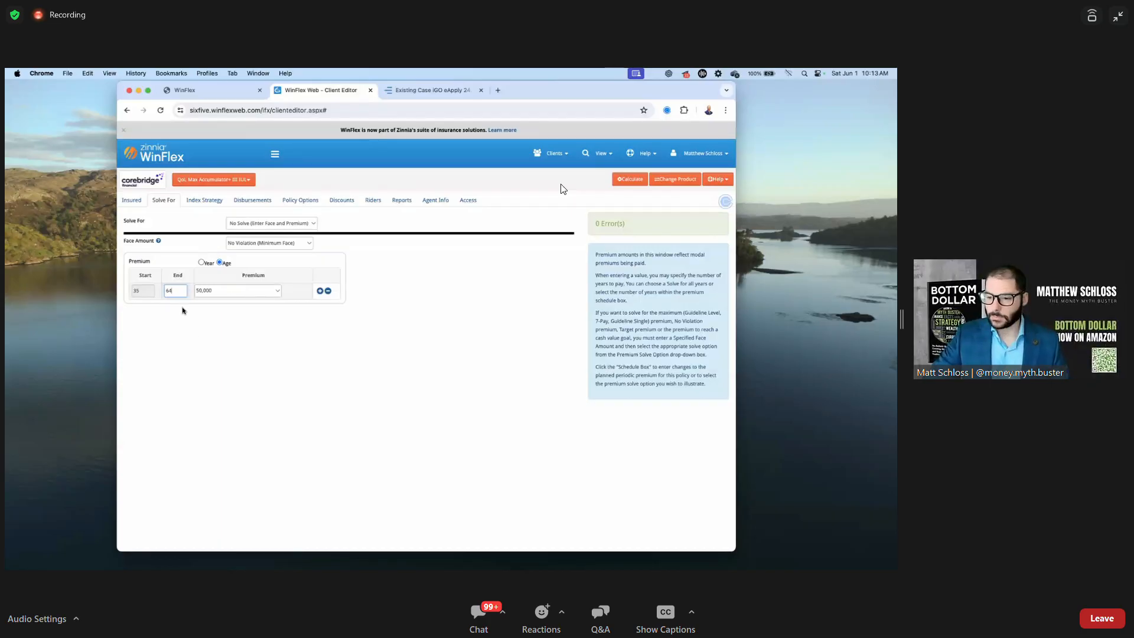
{"action": "left_click", "coordinate": [185, 339]}
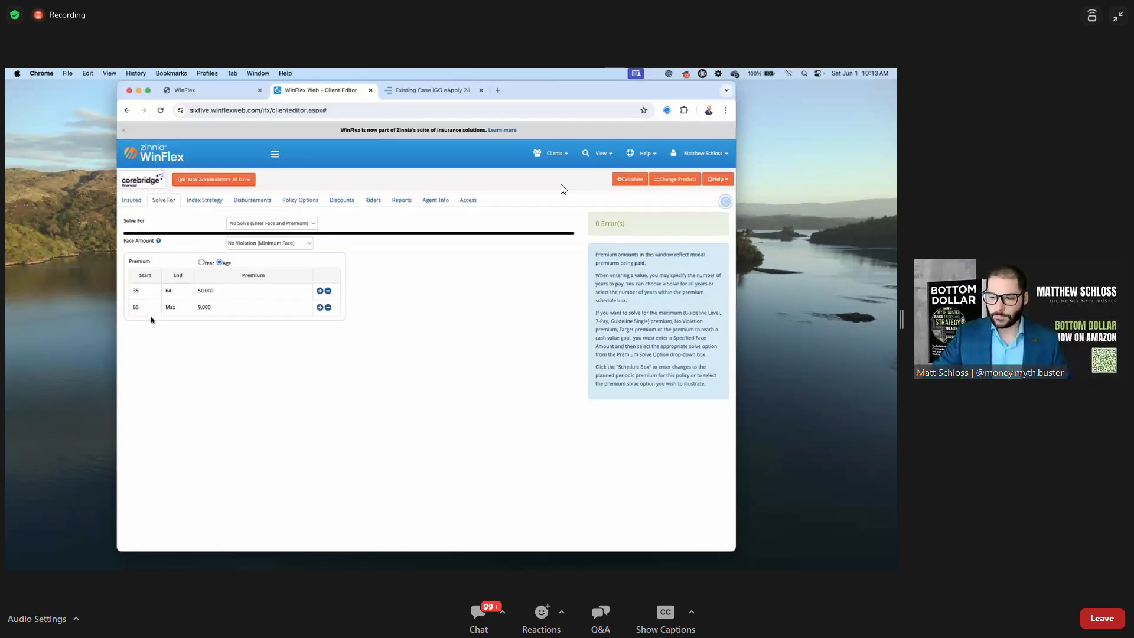
{"action": "left_click", "coordinate": [213, 306]}
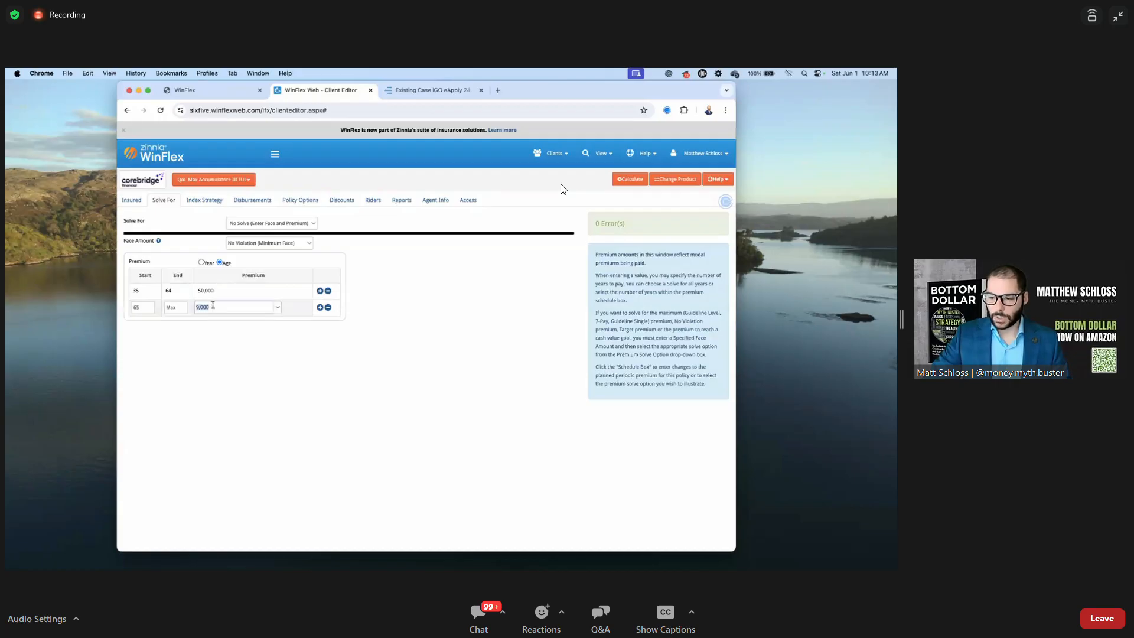
{"action": "type", "text": "0"}
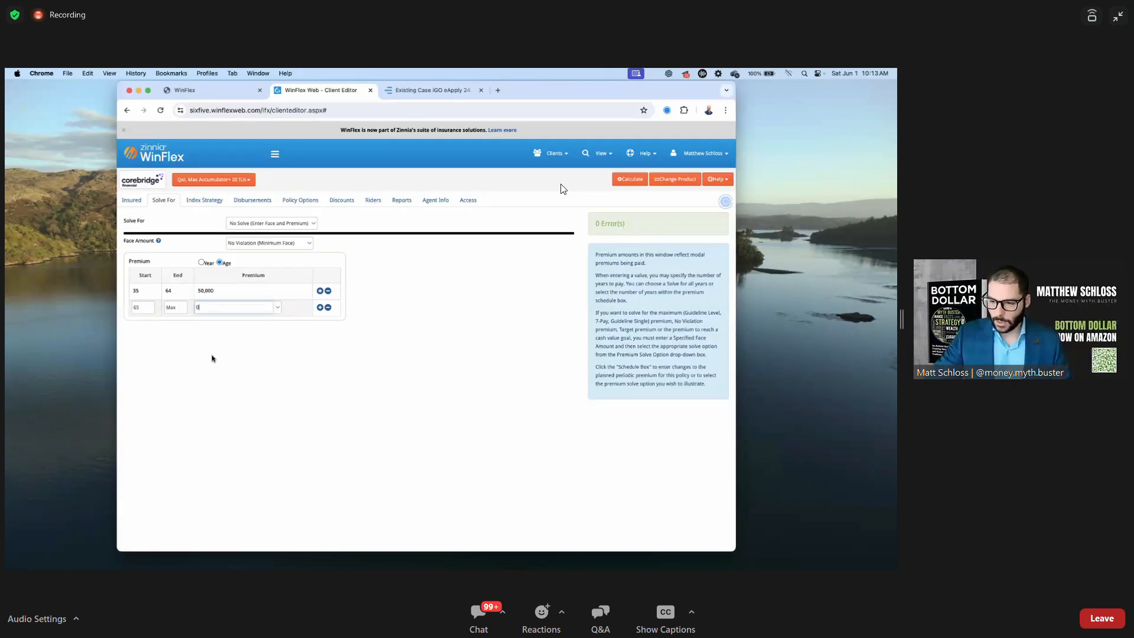
{"action": "left_click", "coordinate": [214, 358]}
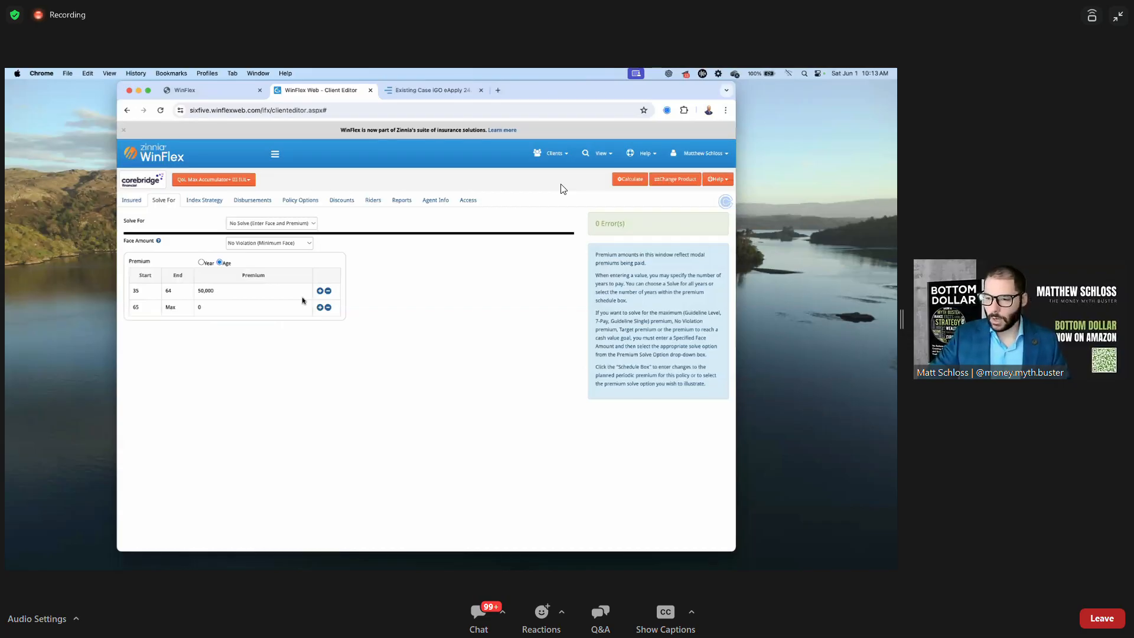
Open the Index Strategy page with the browser zoomed in and widened
{"action": "left_click", "coordinate": [208, 201]}
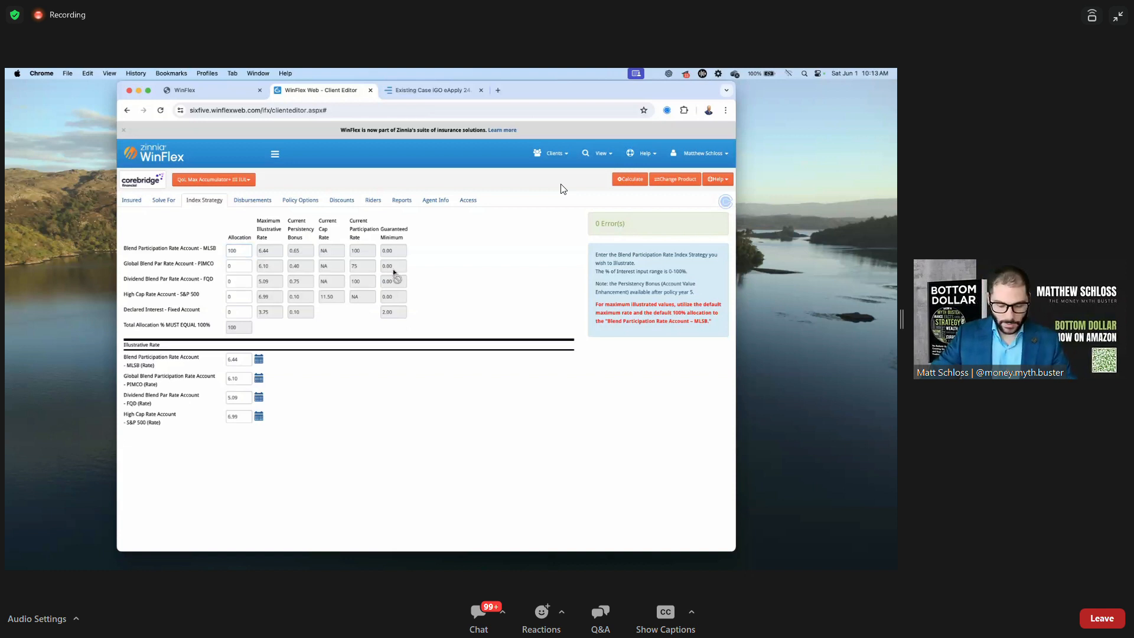
{"action": "key", "text": "super+equal"}
{"action": "key", "text": "super+equal"}
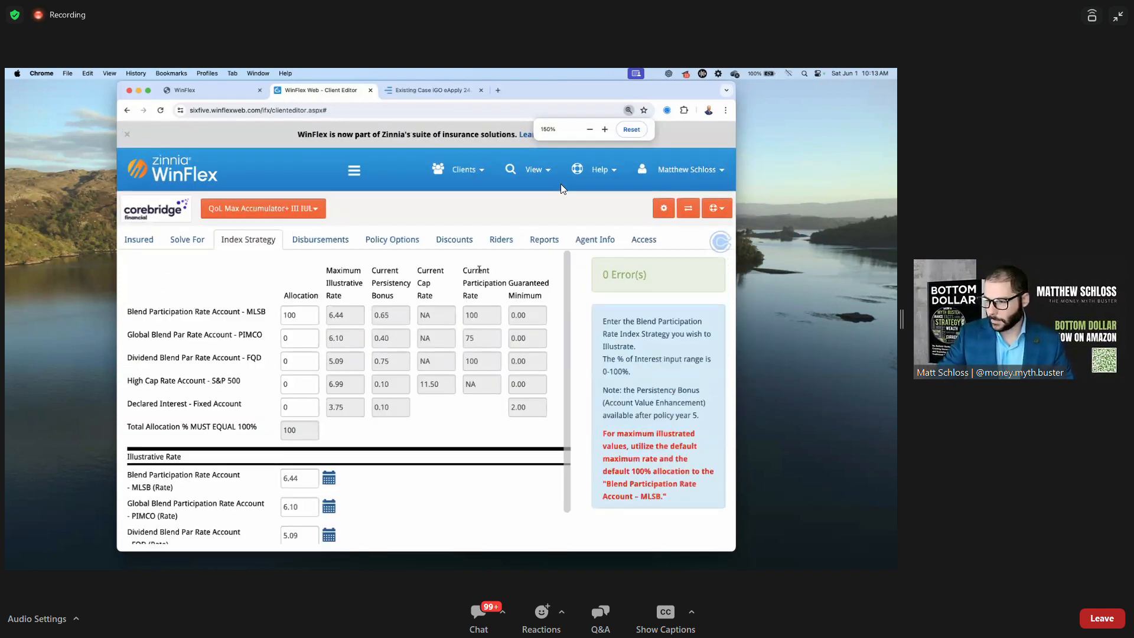
{"action": "double_click", "coordinate": [735, 261]}
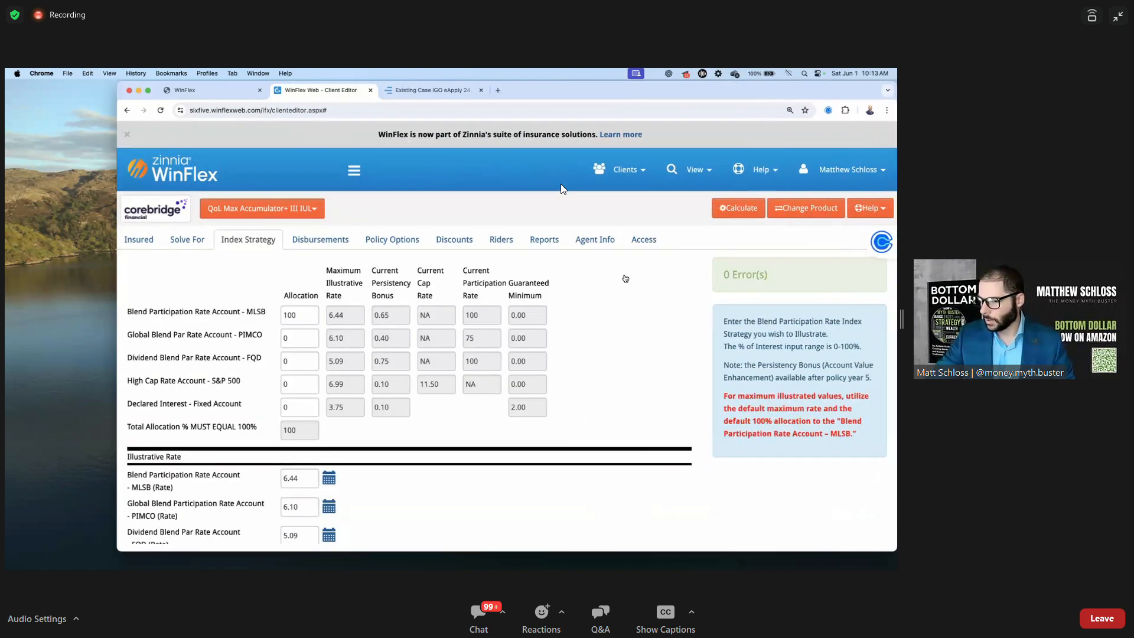
{"action": "left_click_drag", "start_coordinate": [563, 95], "coordinate": [528, 93]}
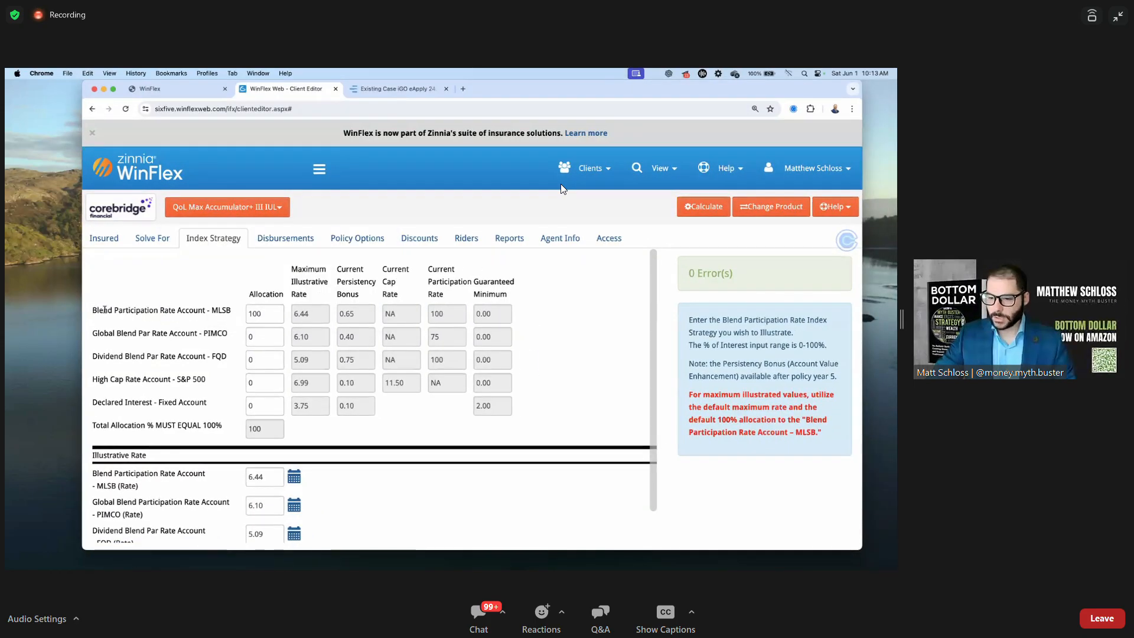
Review the MLSB account's 0.65 persistency bonus and 100 participation rate, and S&P 500 rates
{"action": "left_click_drag", "start_coordinate": [93, 311], "coordinate": [276, 314]}
{"action": "left_click", "coordinate": [292, 318]}
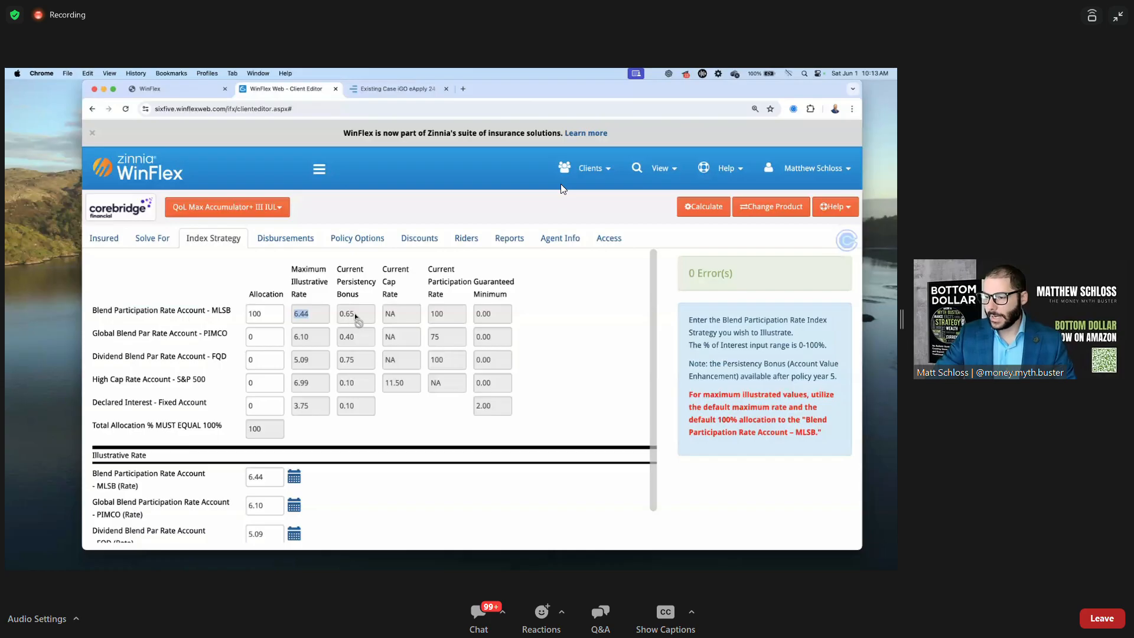
{"action": "left_click_drag", "start_coordinate": [356, 315], "coordinate": [341, 315]}
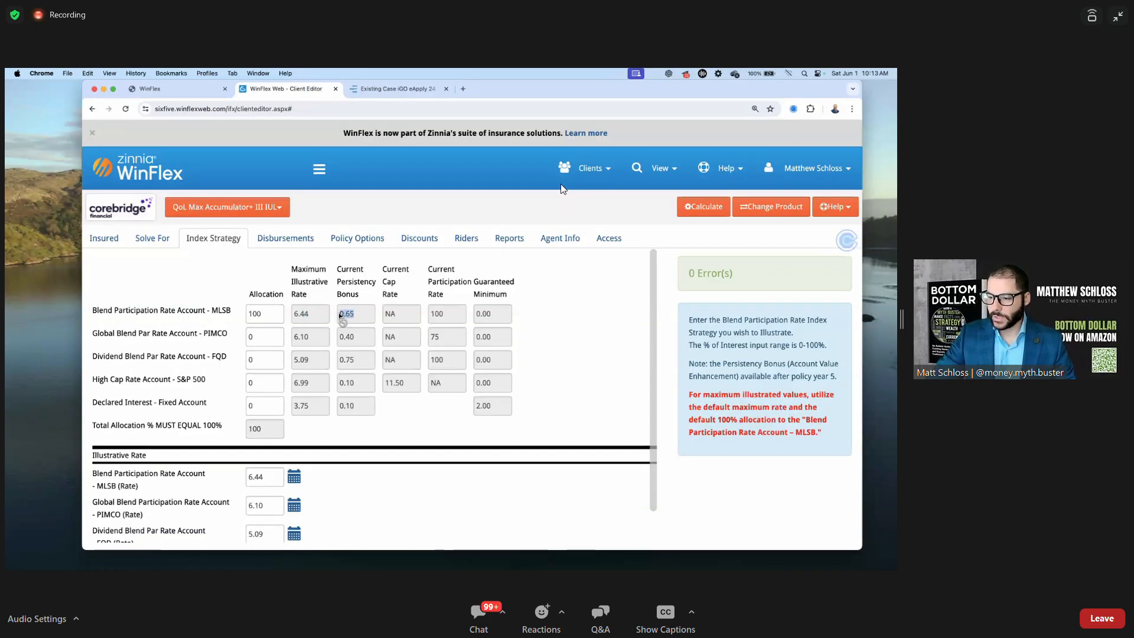
{"action": "left_click_drag", "start_coordinate": [449, 316], "coordinate": [378, 314]}
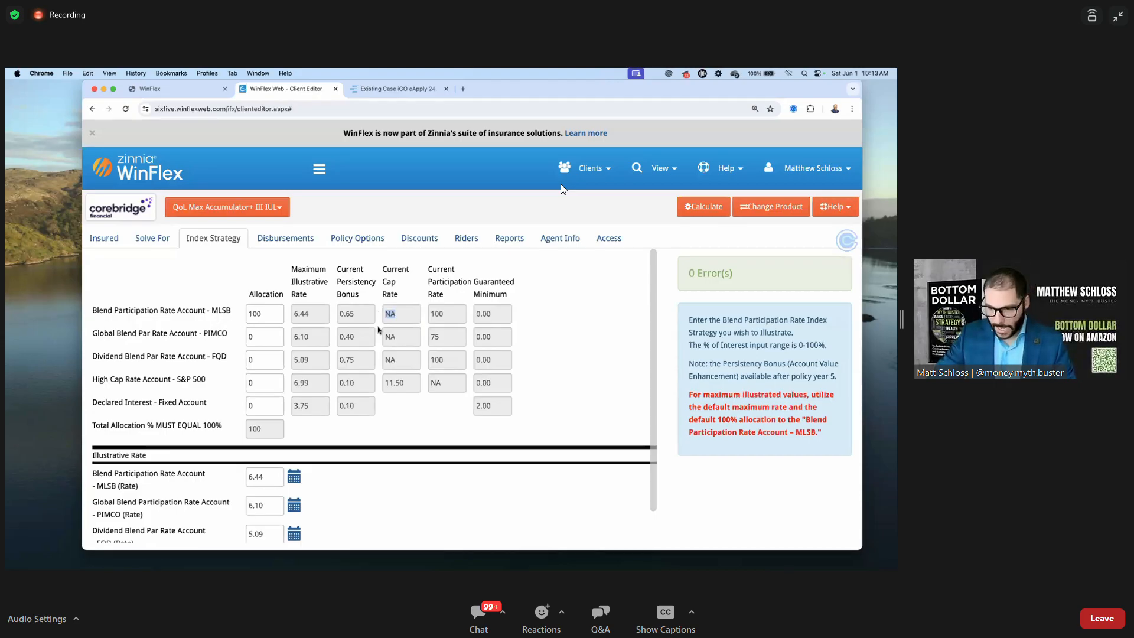
{"action": "left_click_drag", "start_coordinate": [93, 380], "coordinate": [192, 382]}
{"action": "left_click_drag", "start_coordinate": [311, 382], "coordinate": [381, 385]}
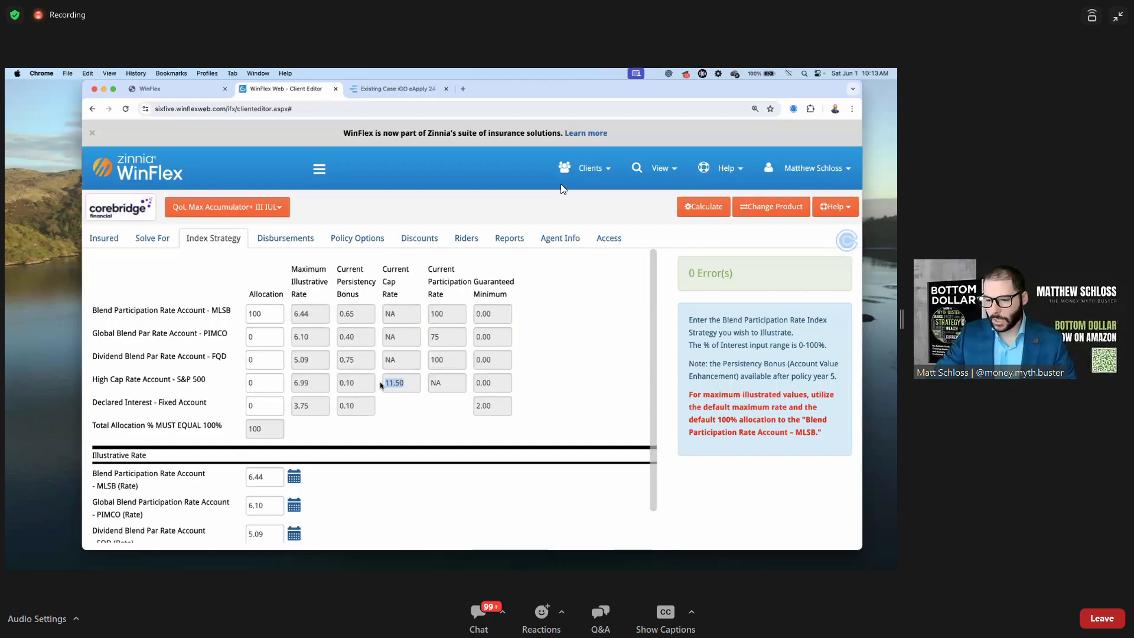
{"action": "left_click", "coordinate": [392, 397]}
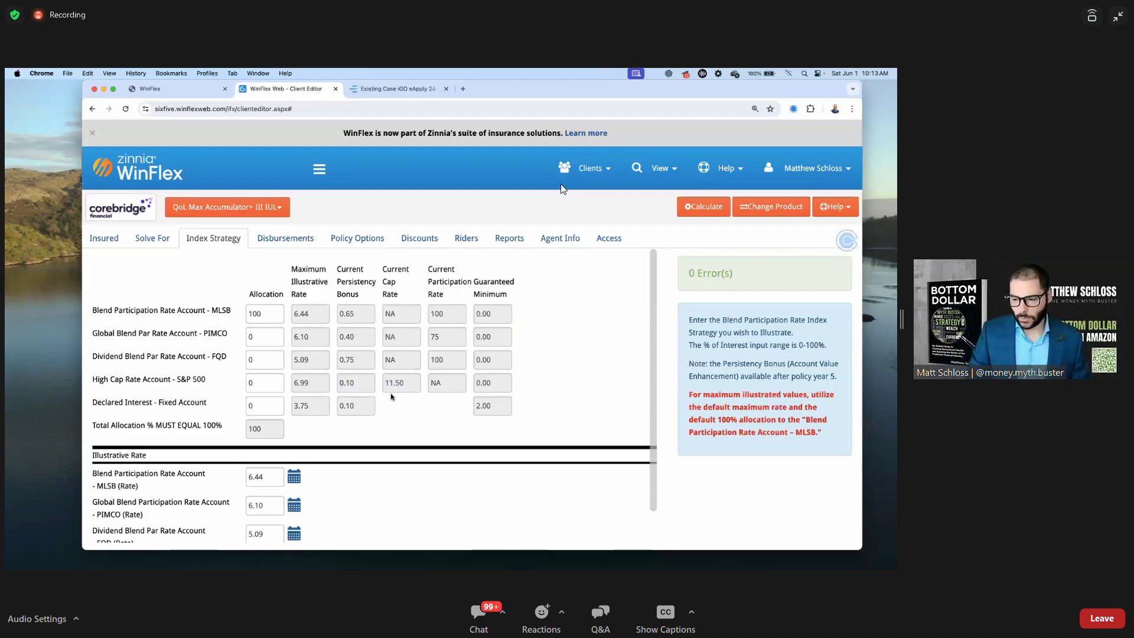
Check the MLSB 6.44 illustrative rate and the Current Persistency Bonus column
{"action": "scroll", "coordinate": [391, 397], "scroll_direction": "down", "scroll_amount": 2}
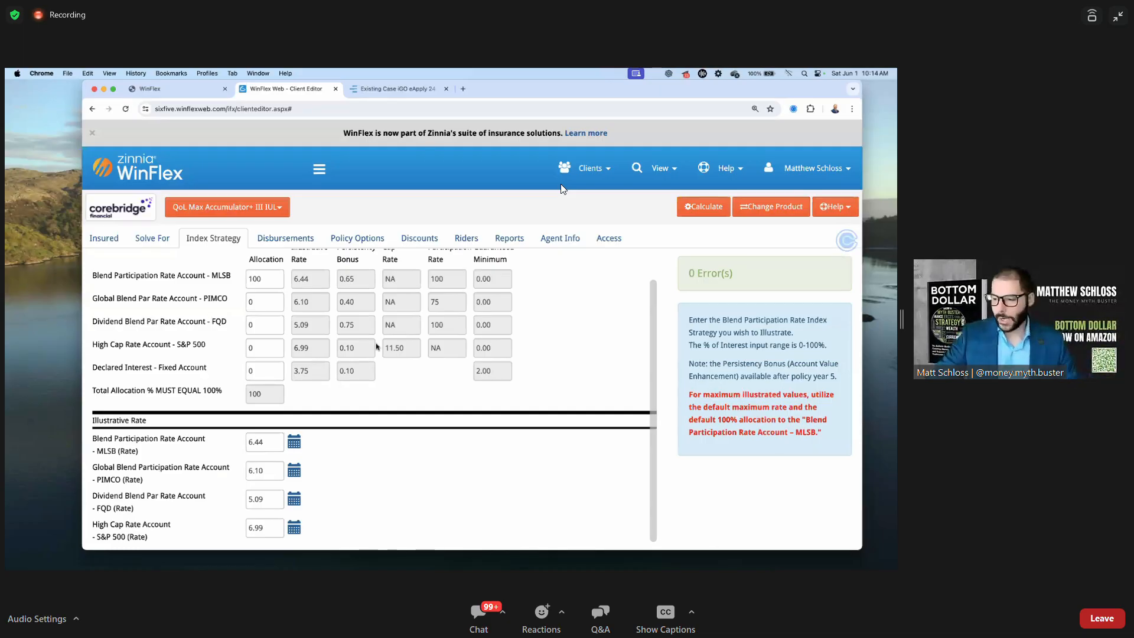
{"action": "scroll", "coordinate": [437, 371], "scroll_direction": "up", "scroll_amount": 1}
{"action": "double_click", "coordinate": [301, 316]}
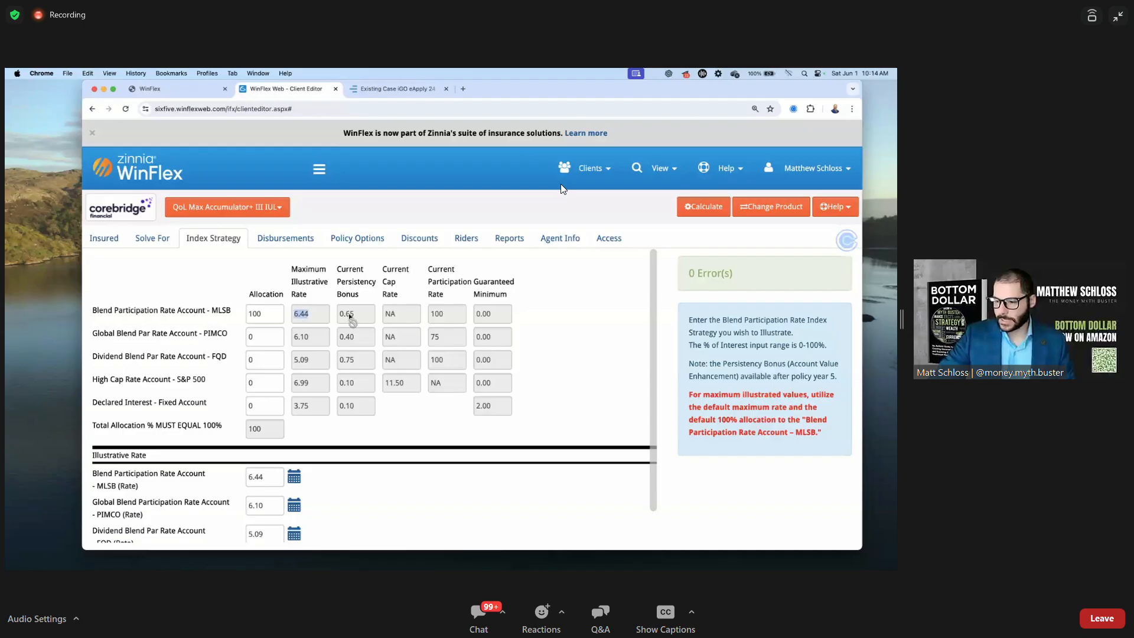
{"action": "double_click", "coordinate": [347, 315]}
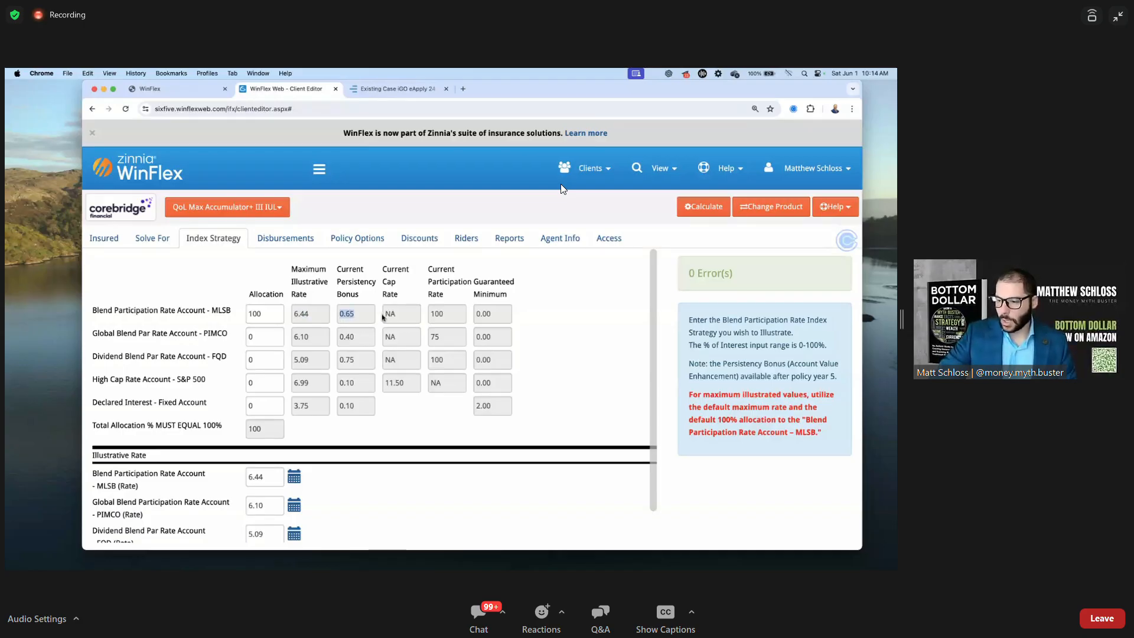
{"action": "left_click_drag", "start_coordinate": [341, 265], "coordinate": [374, 300]}
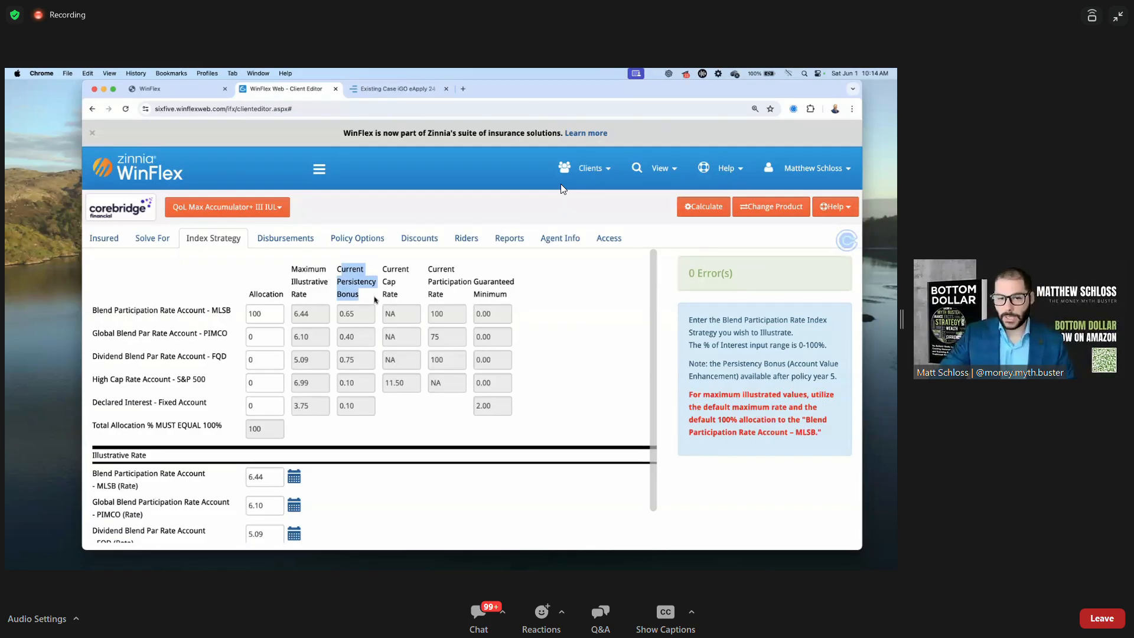
{"action": "left_click", "coordinate": [379, 297]}
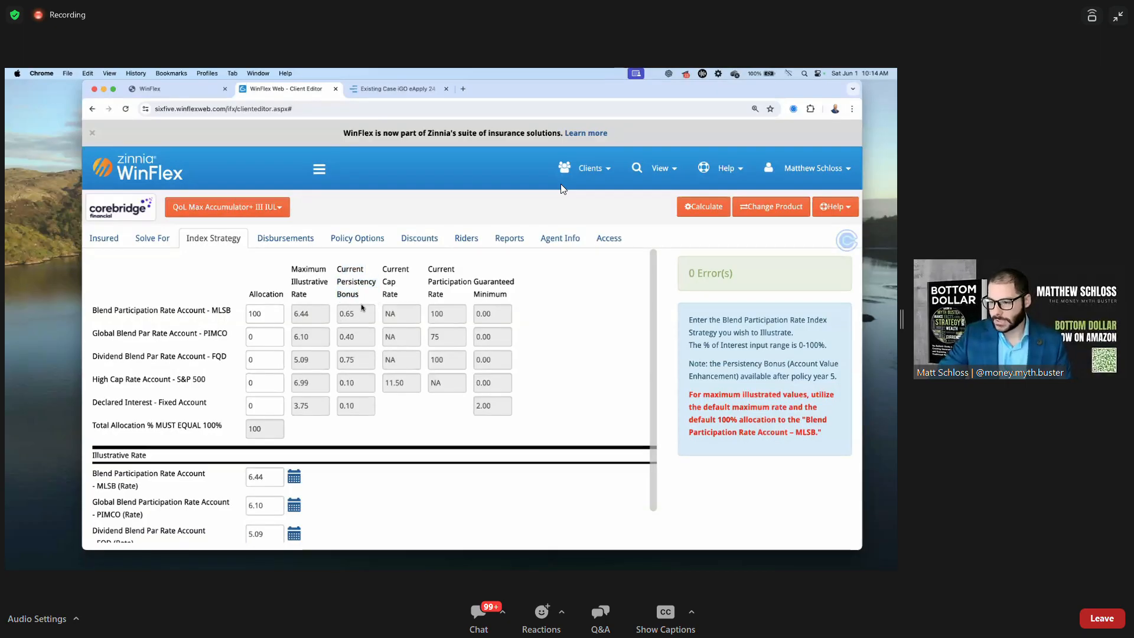
{"action": "left_click", "coordinate": [285, 238]}
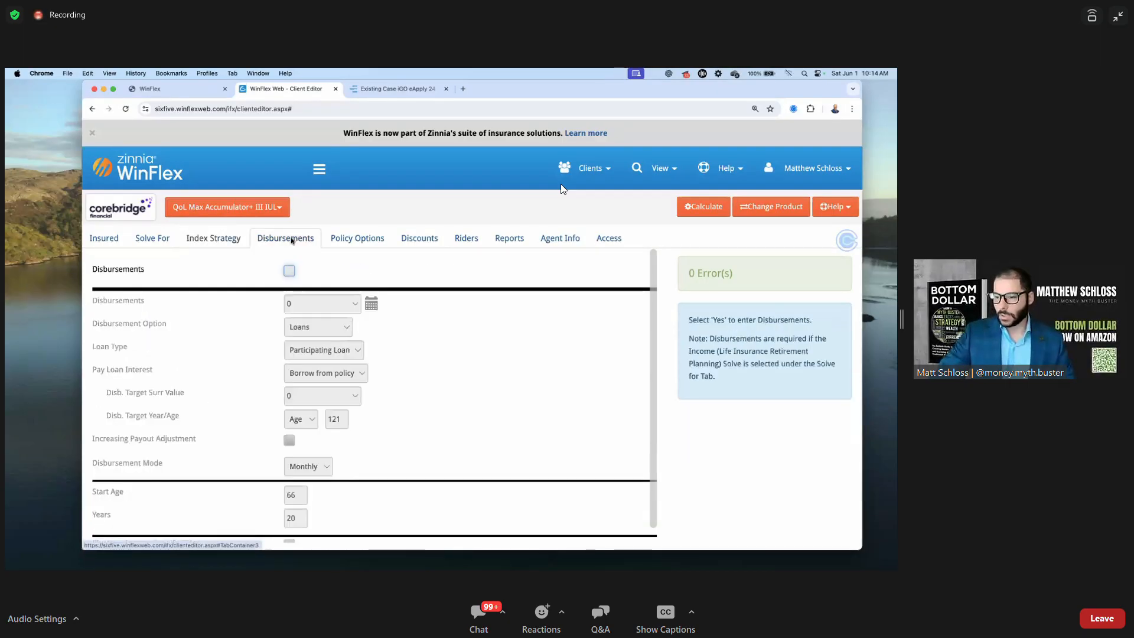
Switch on disbursements (participating loans at 5.5 from age 66) and bring up their schedule table
{"action": "left_click", "coordinate": [289, 272]}
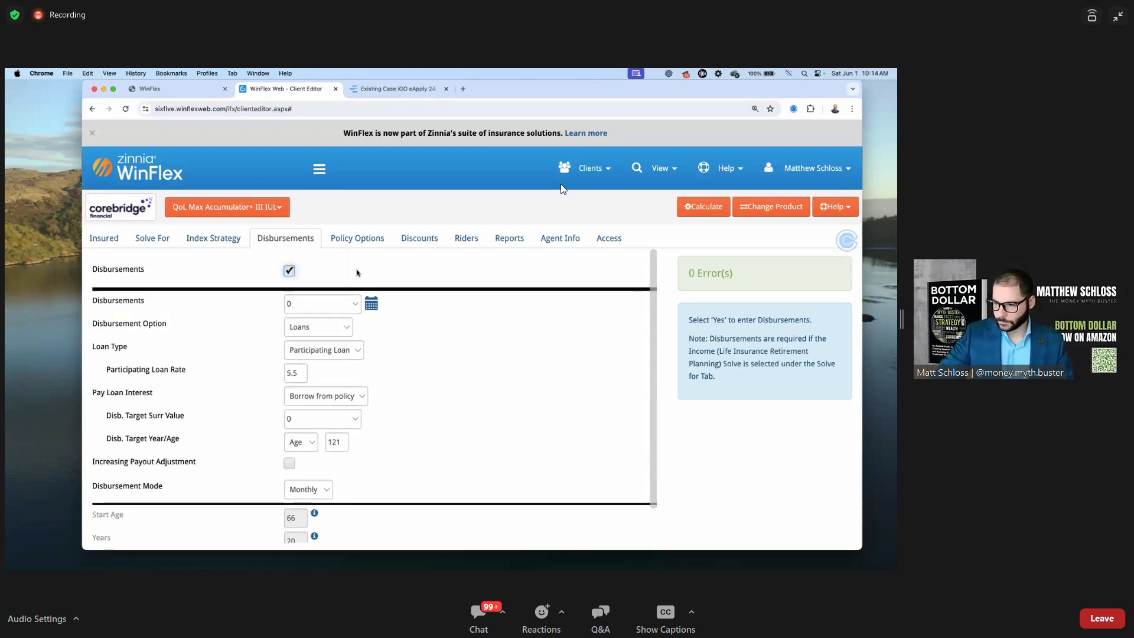
{"action": "key", "text": "super+minus"}
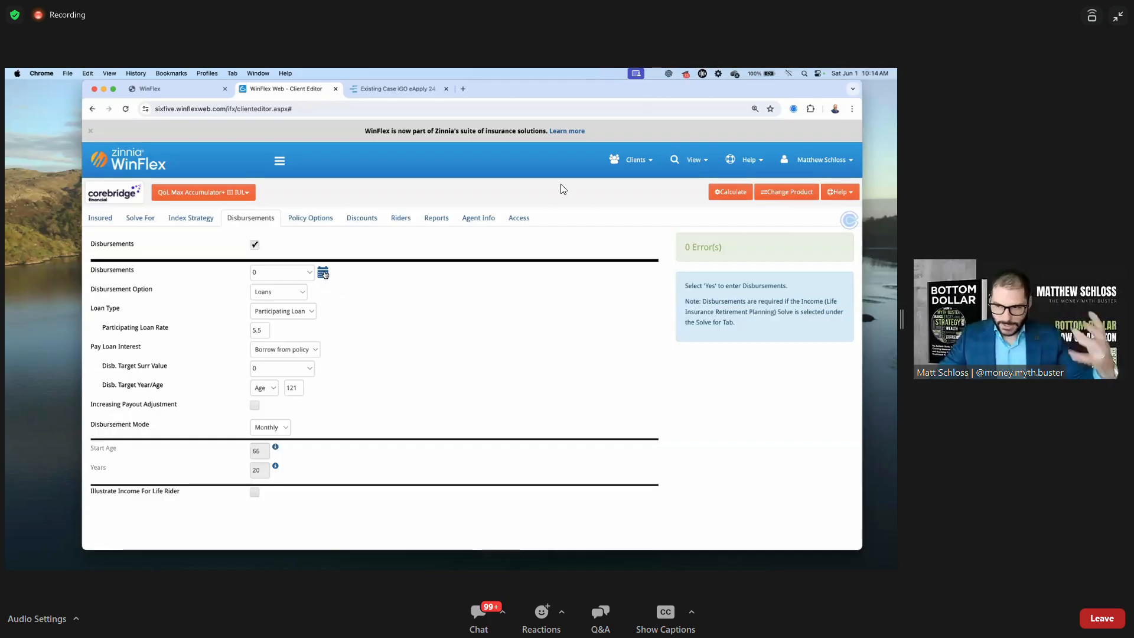
{"action": "left_click", "coordinate": [324, 273]}
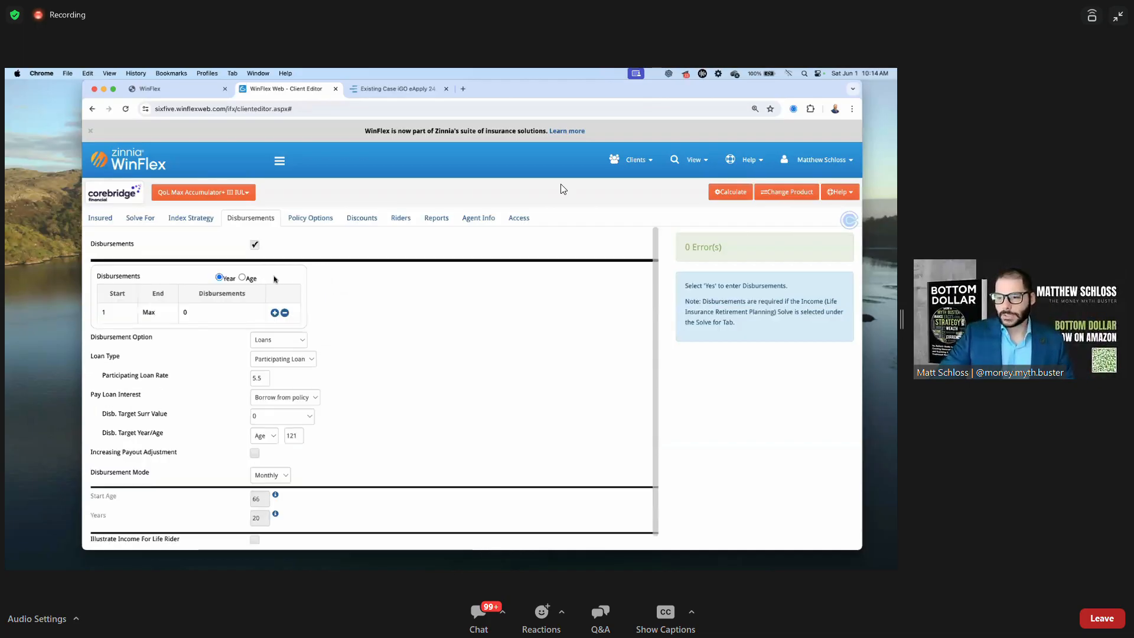
Measure the disbursement schedule in ages and end the first row, with no disbursement, at age 64
{"action": "left_click", "coordinate": [242, 277]}
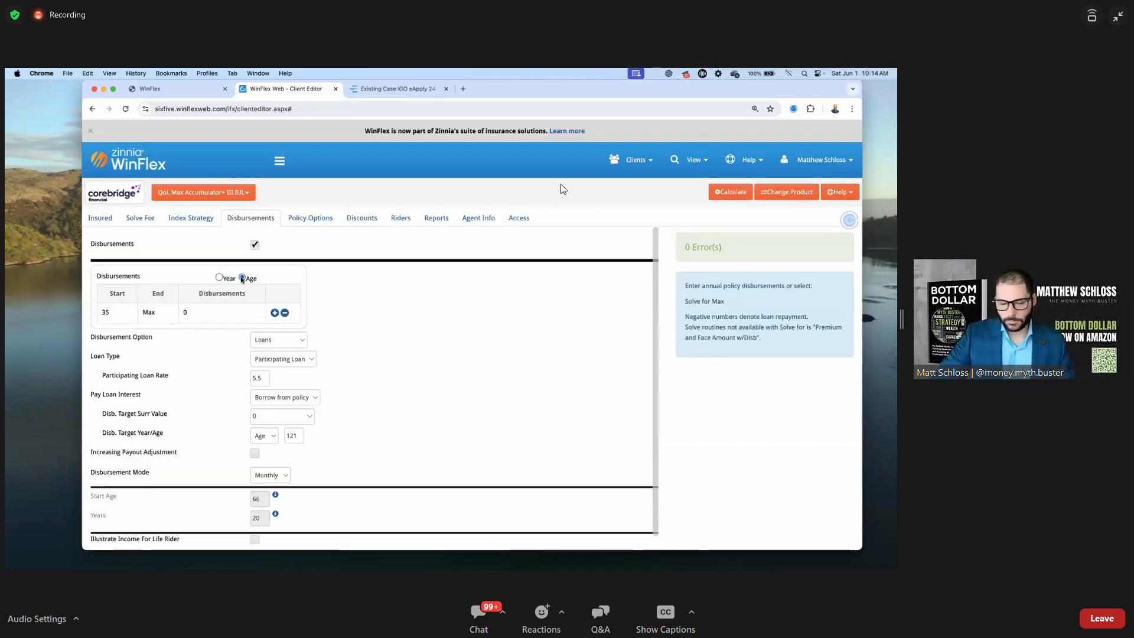
{"action": "left_click", "coordinate": [151, 313]}
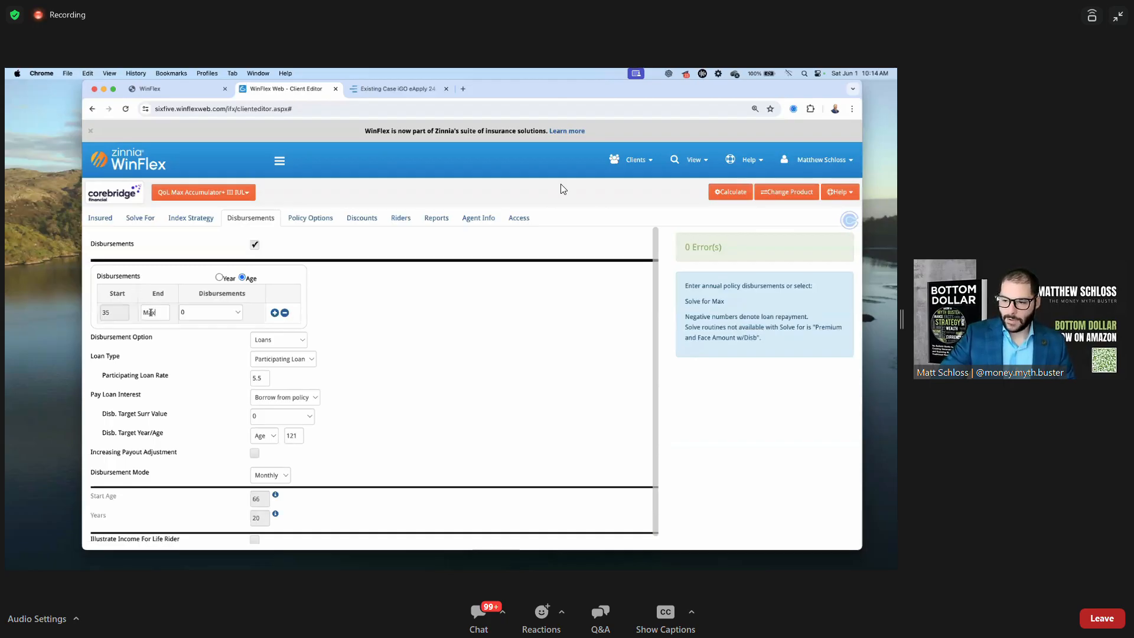
{"action": "double_click", "coordinate": [150, 312]}
{"action": "type", "text": "64"}
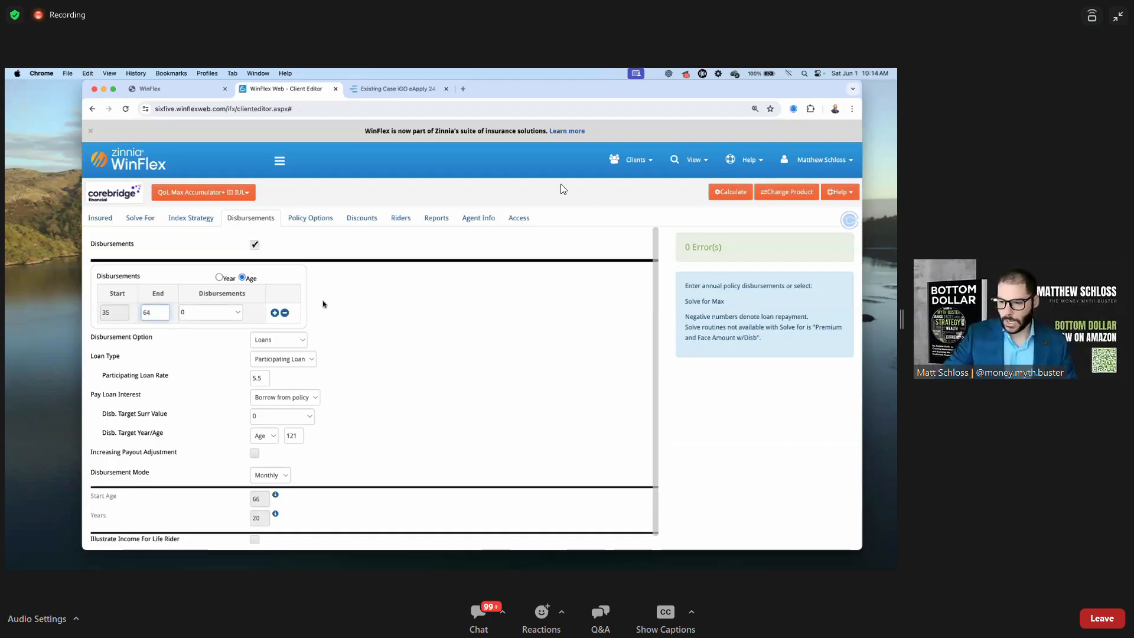
{"action": "left_click", "coordinate": [323, 302]}
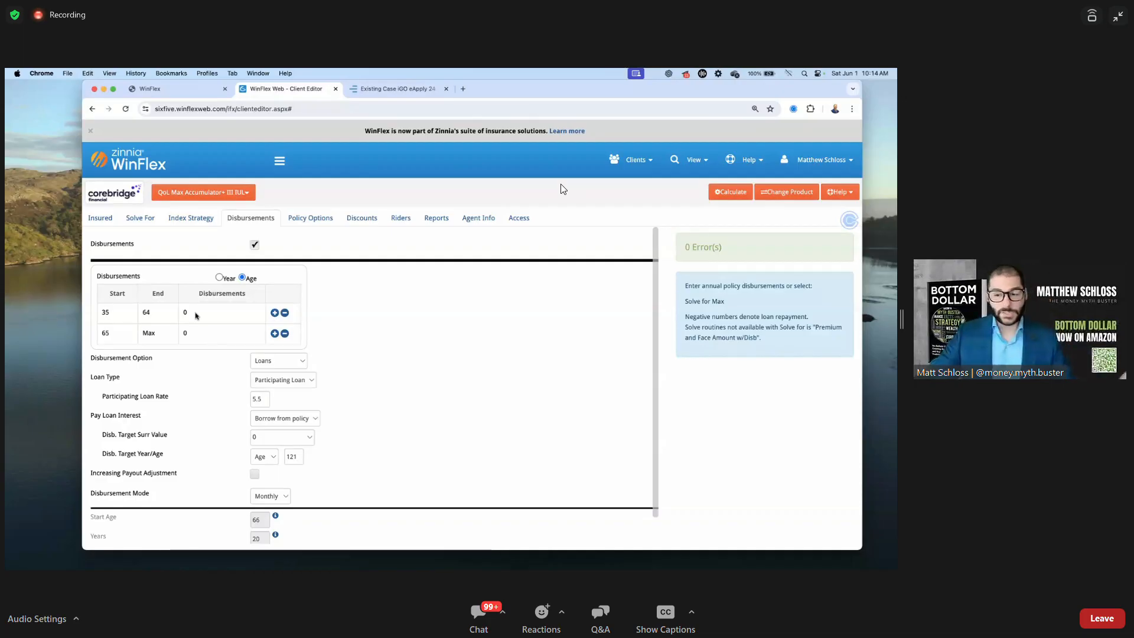
Set disbursements from age 65 to Max to Solve for Max
{"action": "left_click", "coordinate": [149, 334]}
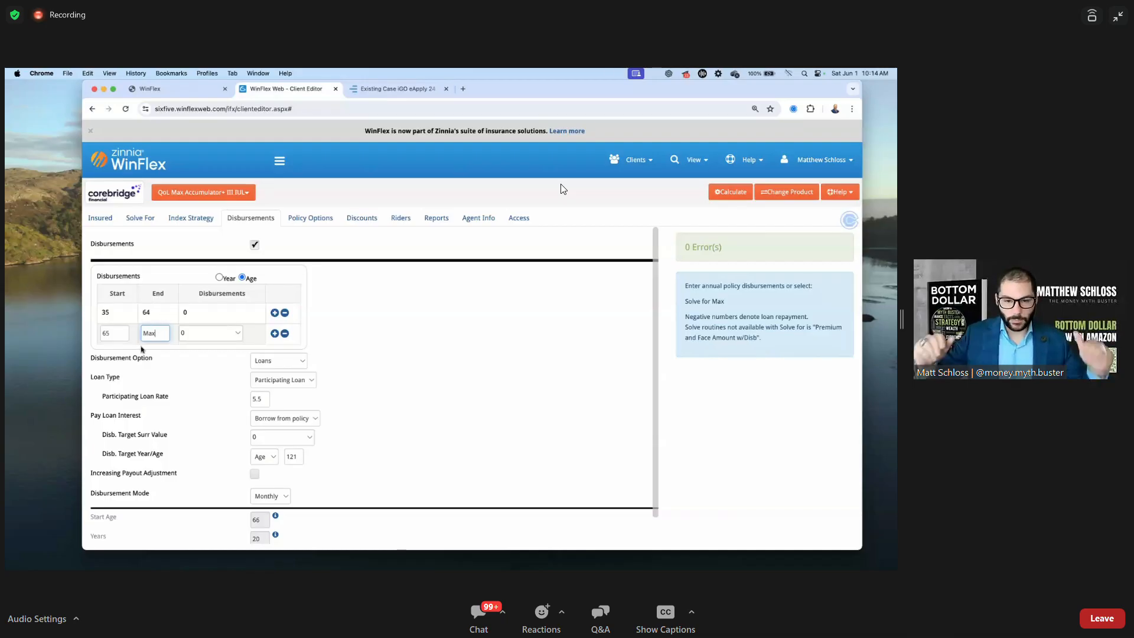
{"action": "left_click", "coordinate": [193, 334]}
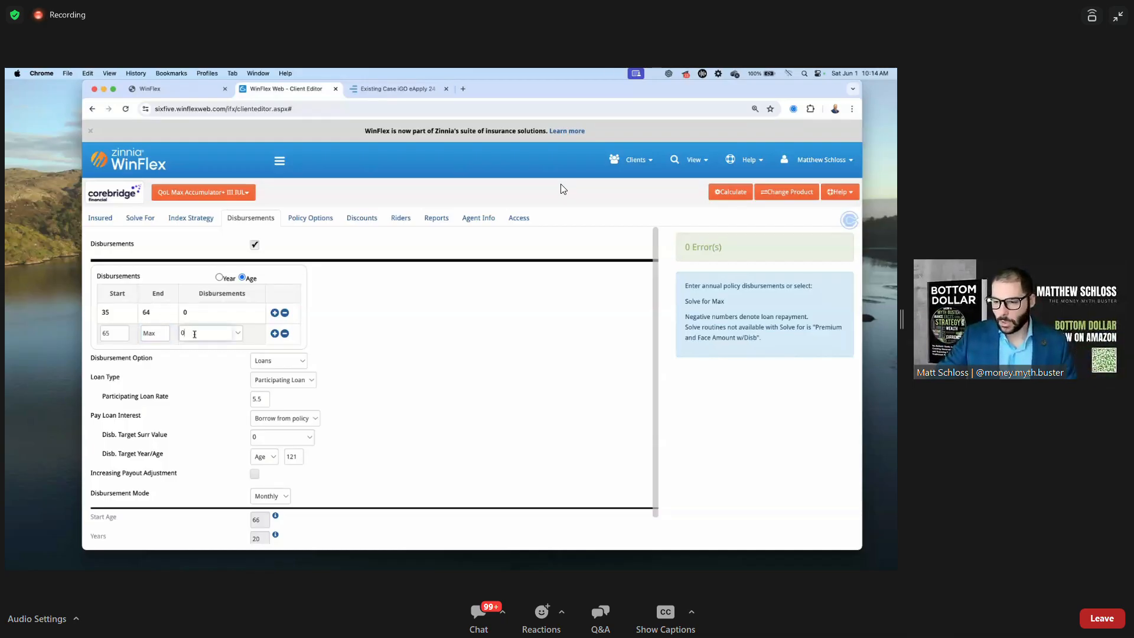
{"action": "left_click", "coordinate": [239, 335]}
{"action": "left_click", "coordinate": [219, 332]}
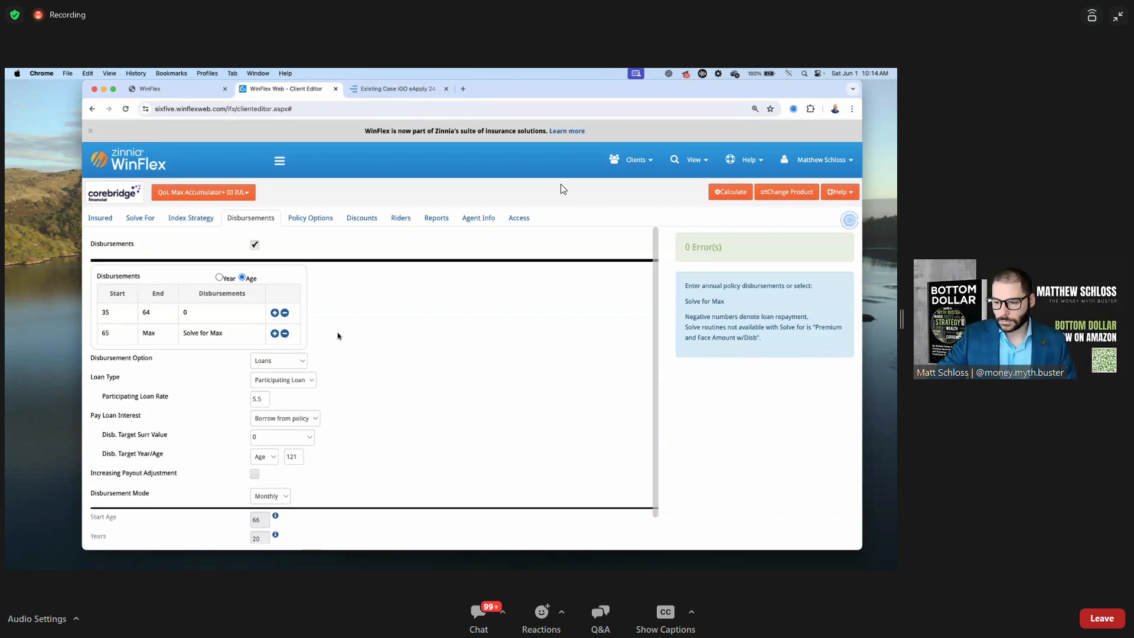
Change the Disbursement Mode from monthly to Annually
{"action": "left_click_drag", "start_coordinate": [90, 493], "coordinate": [161, 493]}
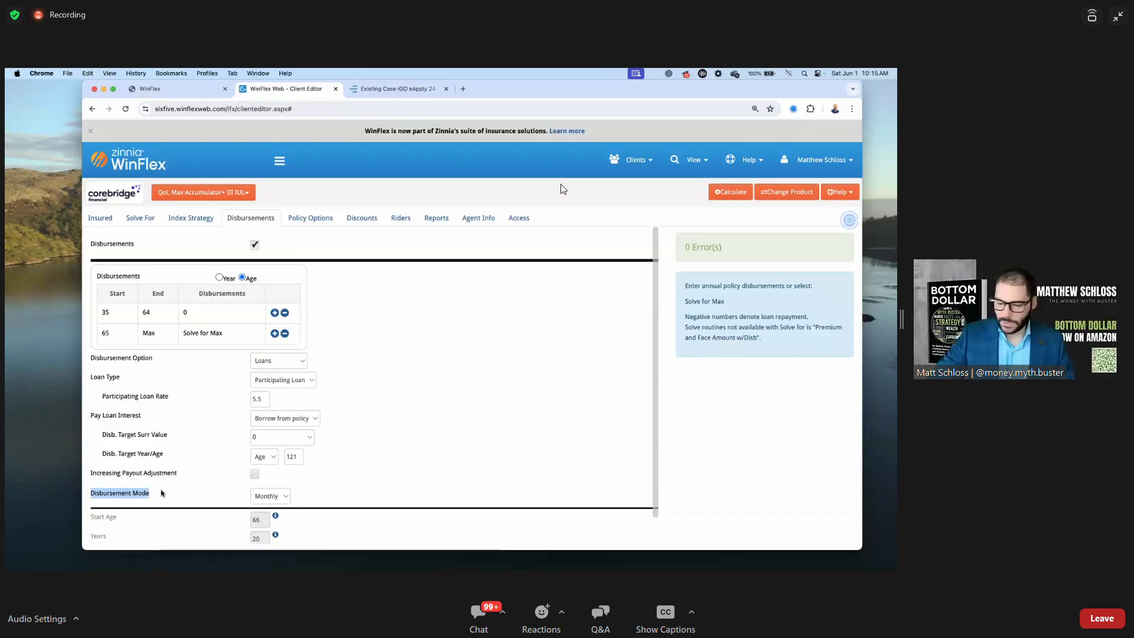
{"action": "left_click", "coordinate": [283, 496]}
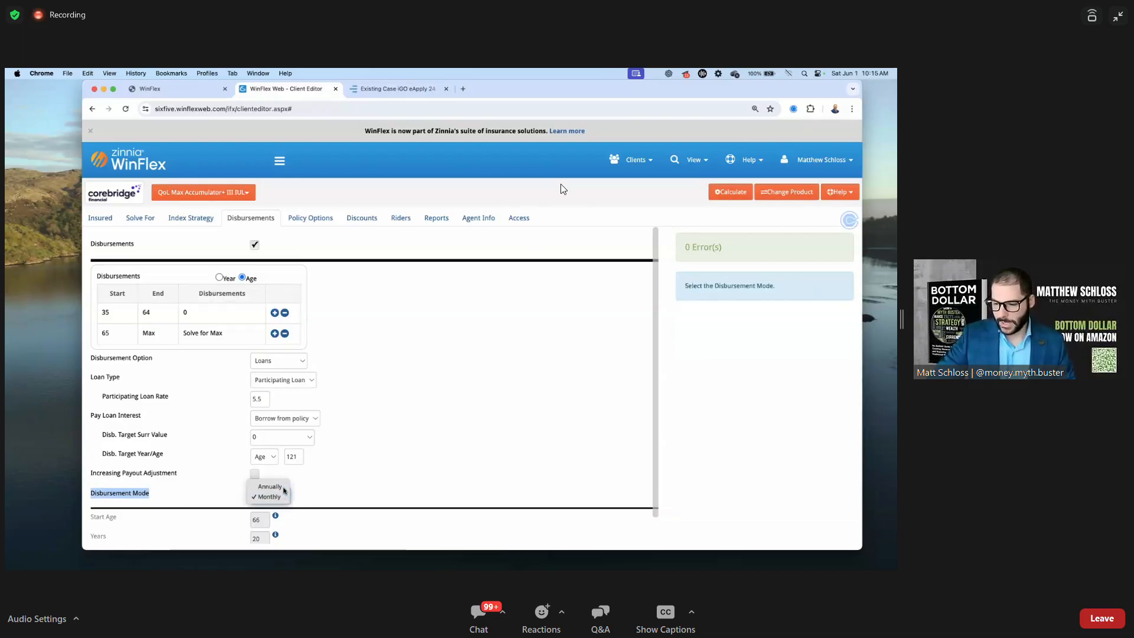
{"action": "left_click", "coordinate": [284, 489]}
{"action": "left_click", "coordinate": [376, 472]}
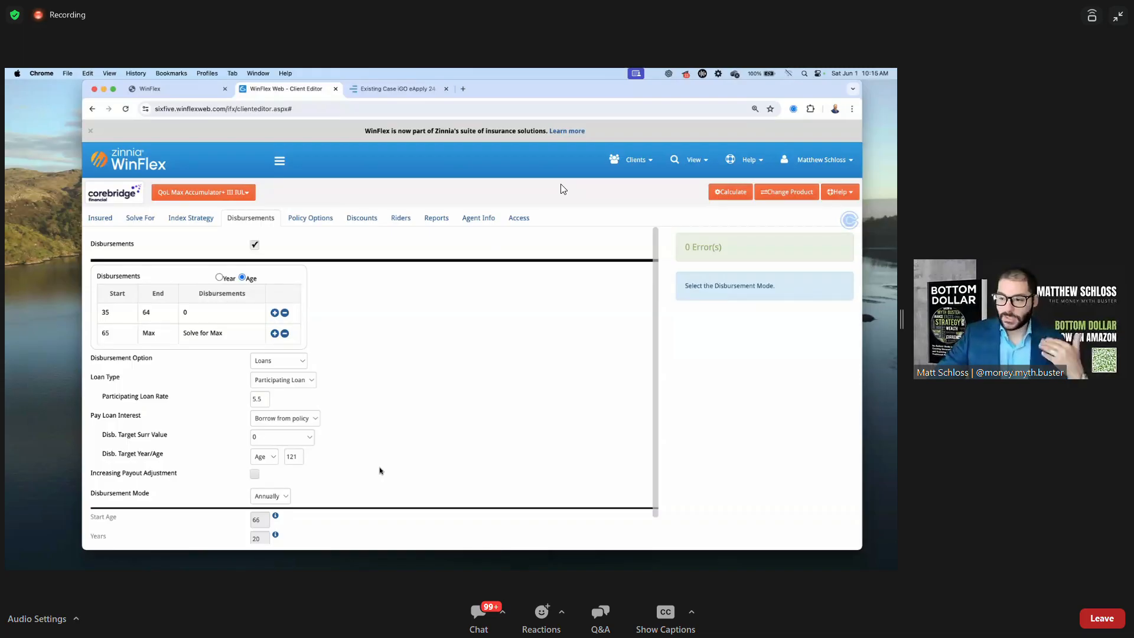
Bring up the Death Benefit Option schedule in Policy Options
{"action": "left_click", "coordinate": [306, 222]}
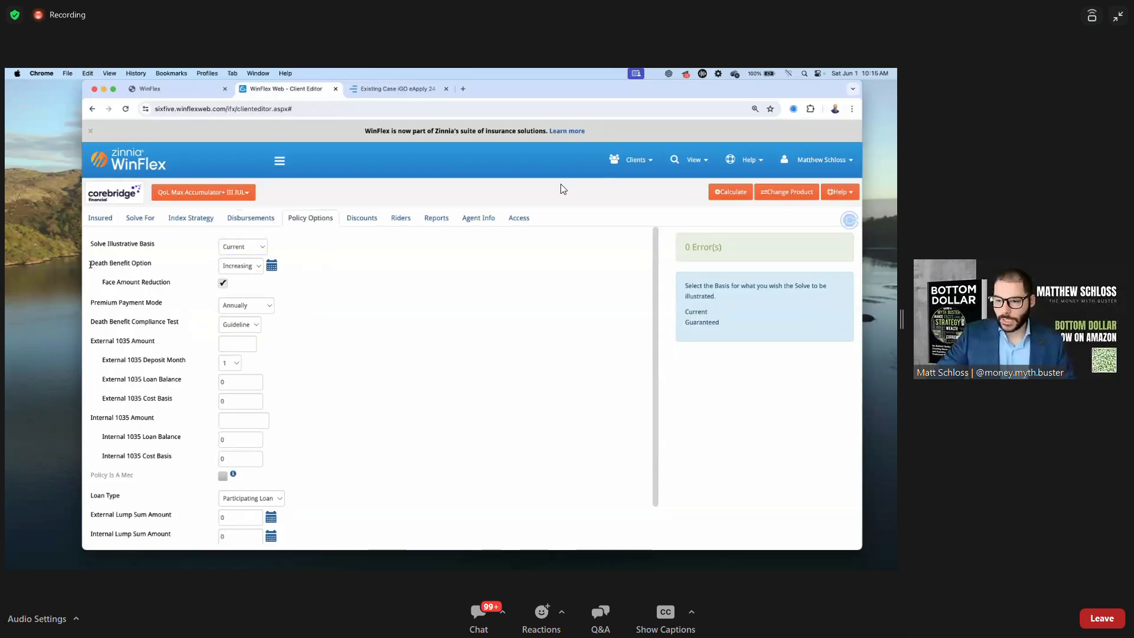
{"action": "left_click_drag", "start_coordinate": [91, 265], "coordinate": [161, 267]}
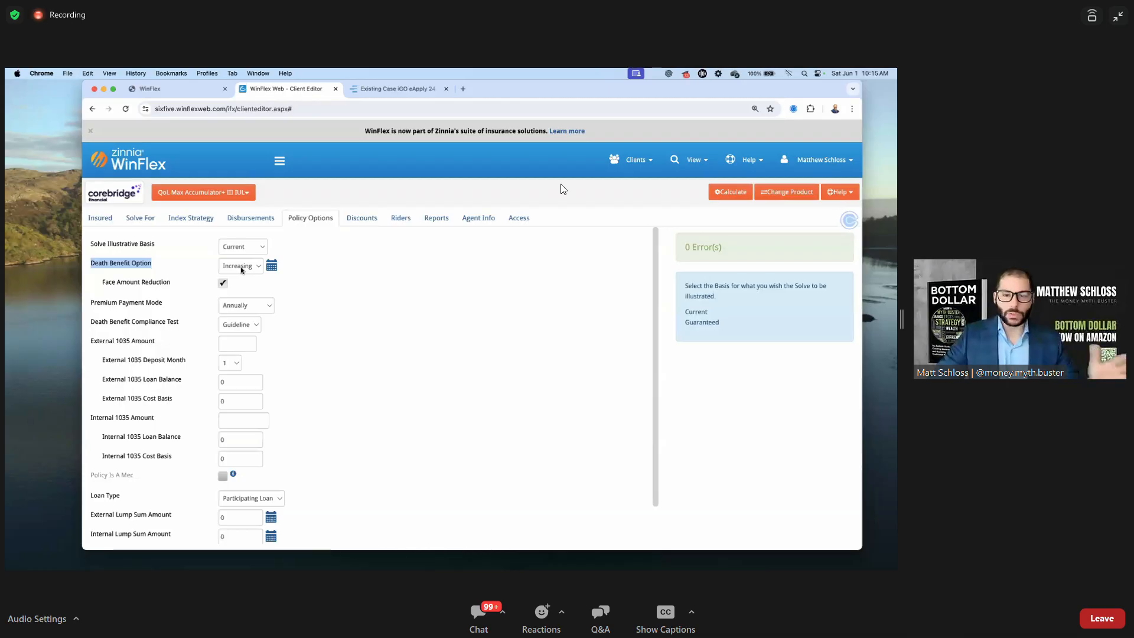
{"action": "left_click", "coordinate": [272, 267]}
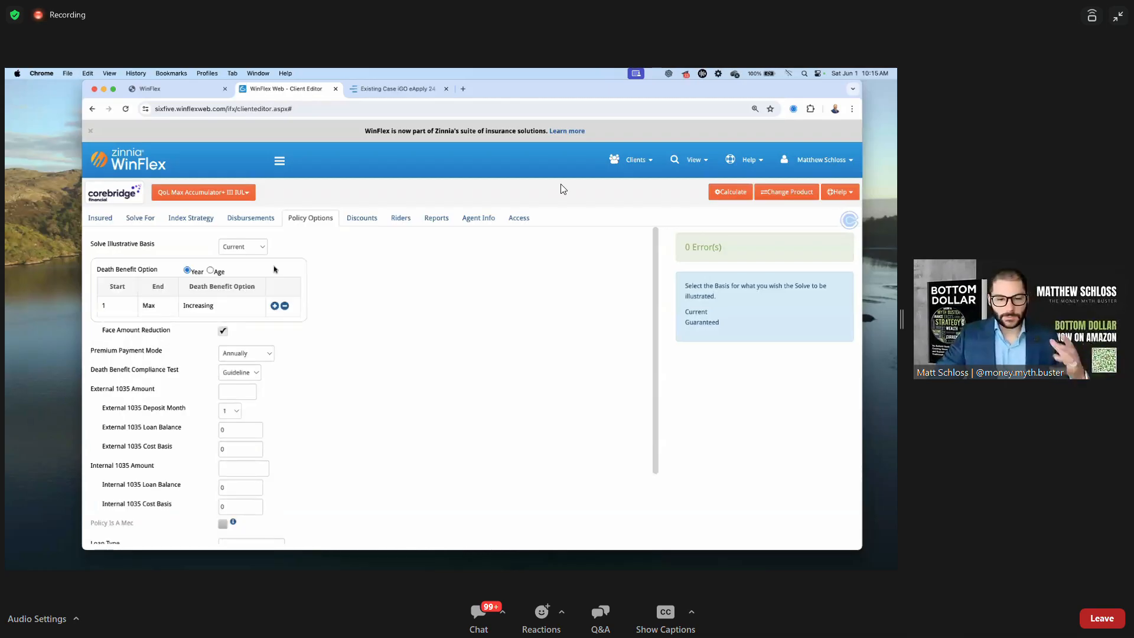
Base the death benefit schedule on age and end the Increasing row at age 64
{"action": "left_click", "coordinate": [210, 271]}
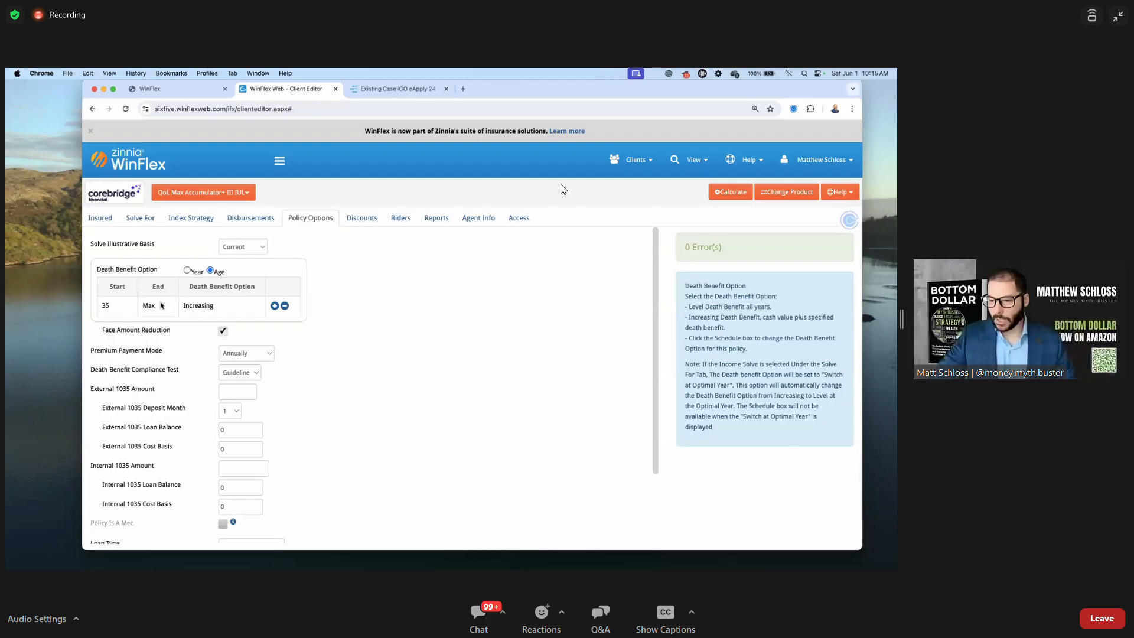
{"action": "left_click", "coordinate": [154, 305]}
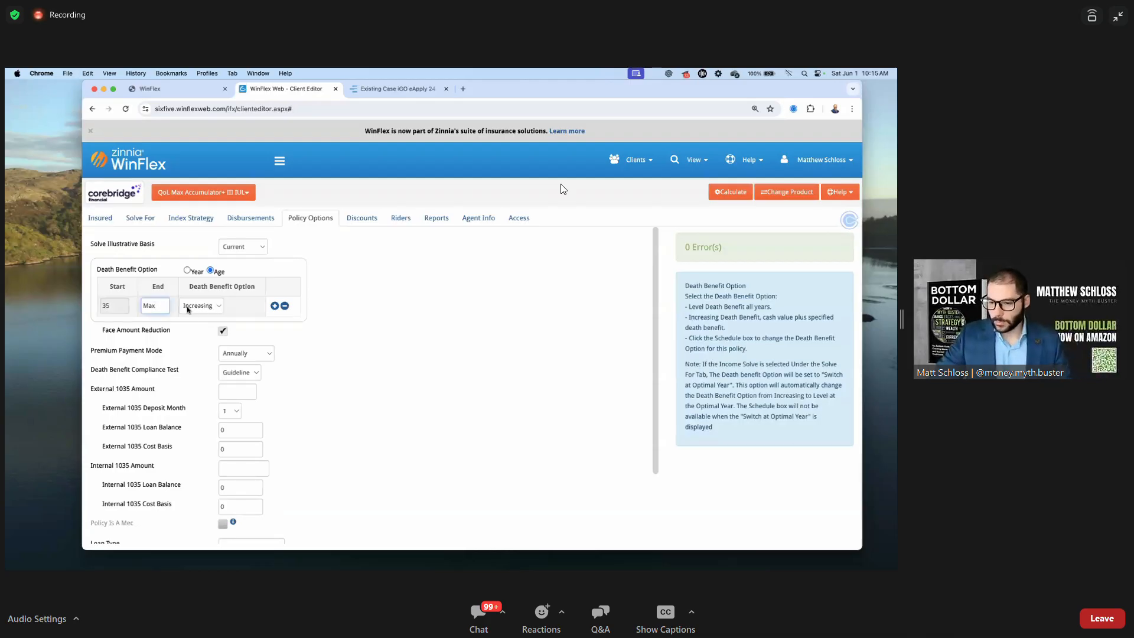
{"action": "double_click", "coordinate": [160, 307]}
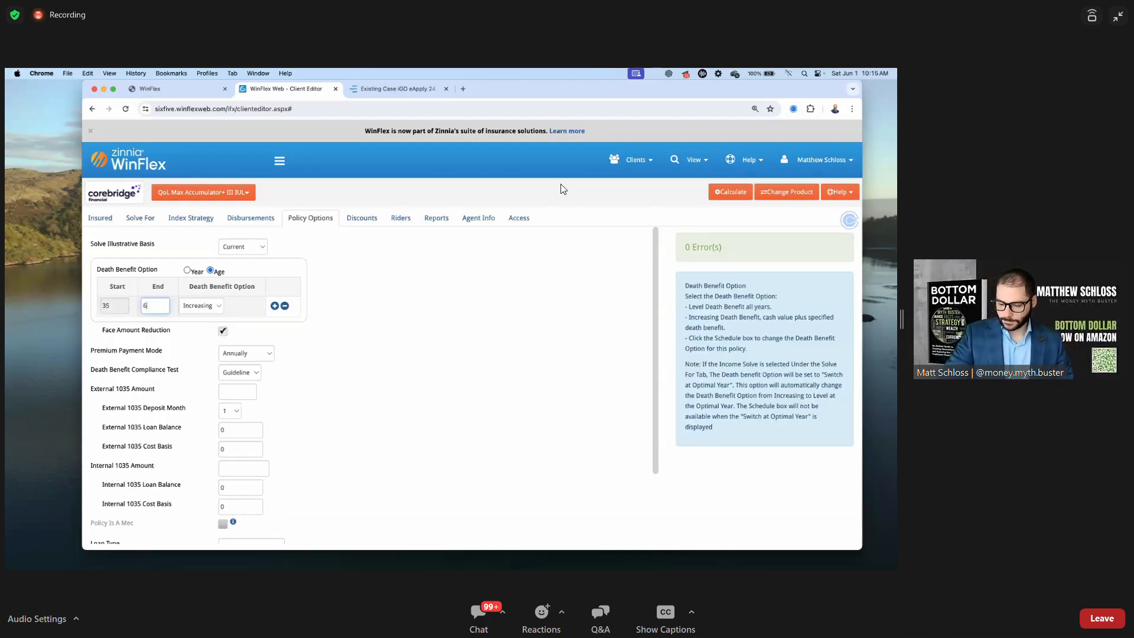
{"action": "left_click", "coordinate": [323, 292]}
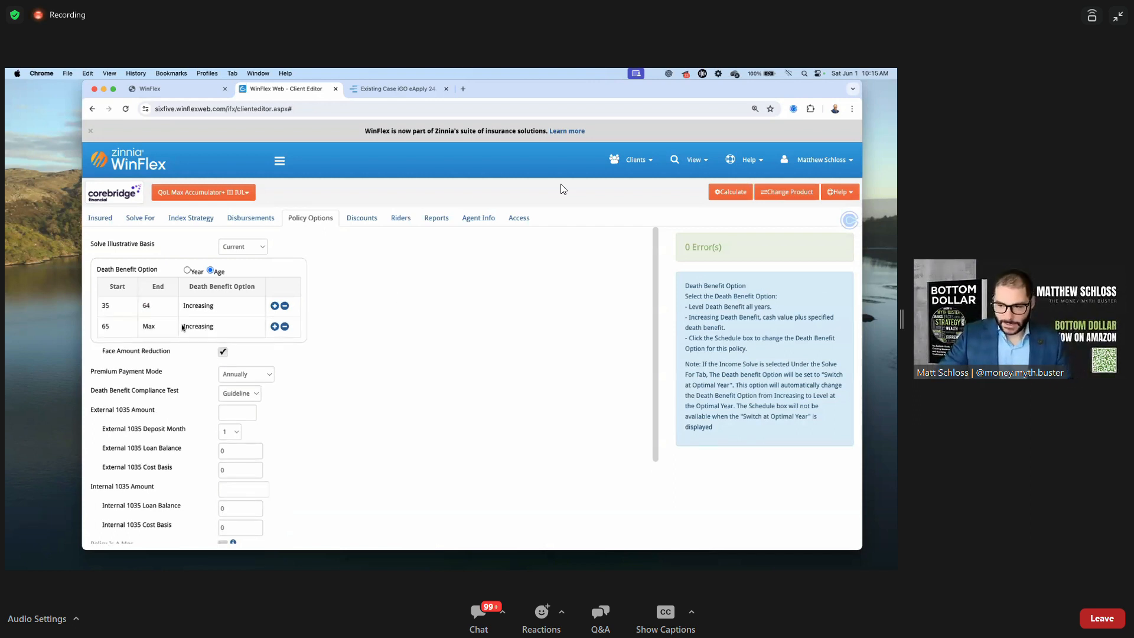
Set the new 65–Max row to a Level death benefit
{"action": "left_click", "coordinate": [207, 327]}
{"action": "left_click", "coordinate": [220, 328]}
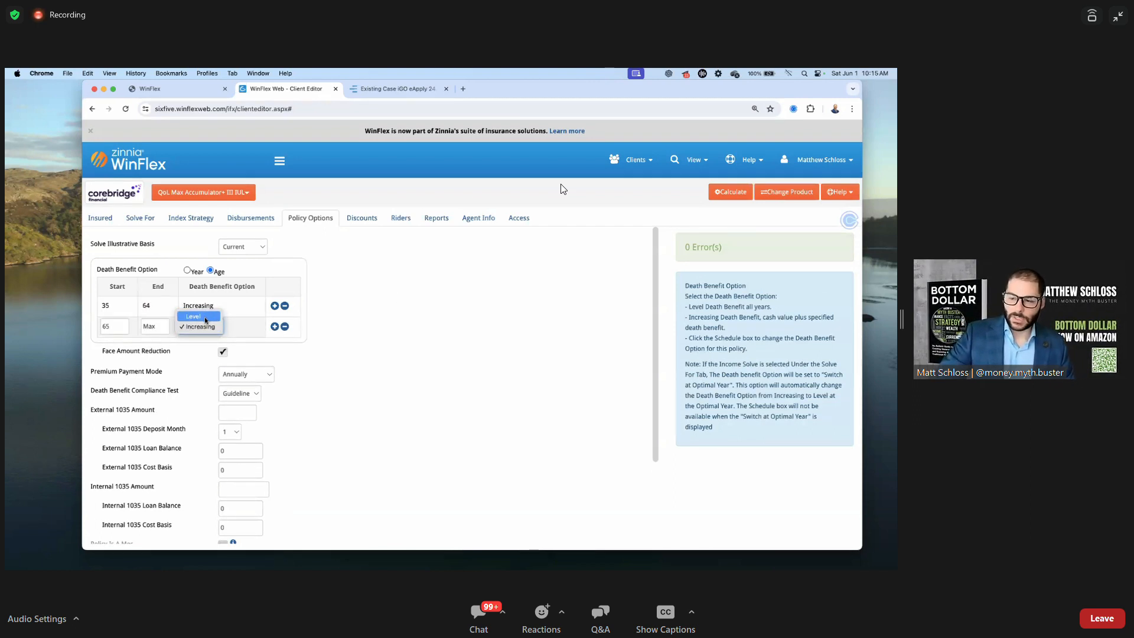
{"action": "left_click", "coordinate": [201, 315]}
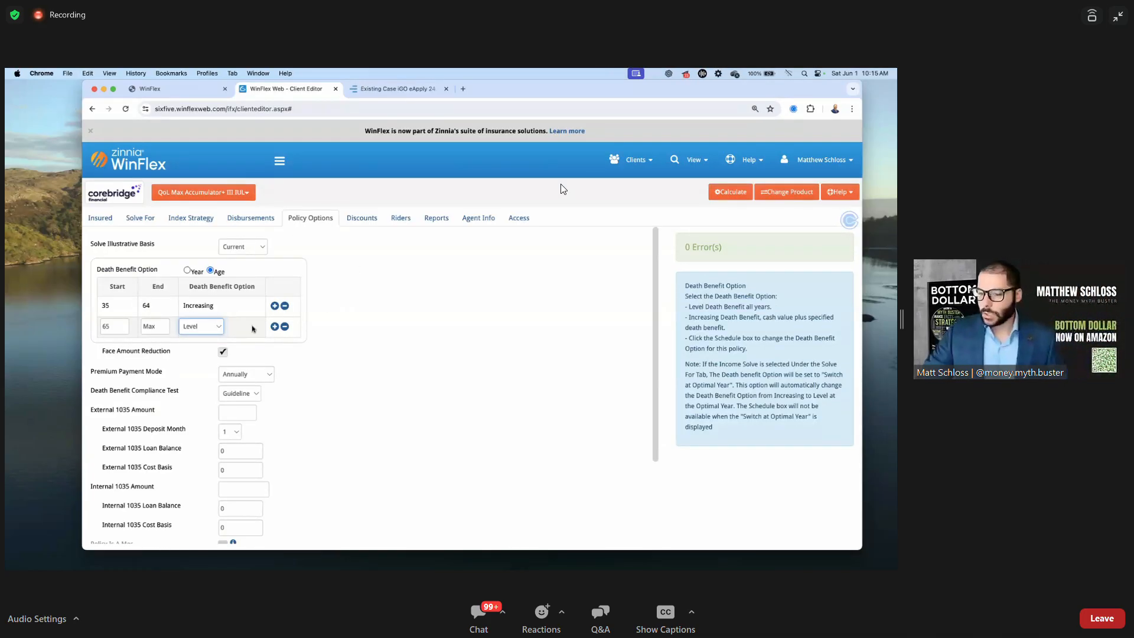
{"action": "left_click", "coordinate": [407, 314]}
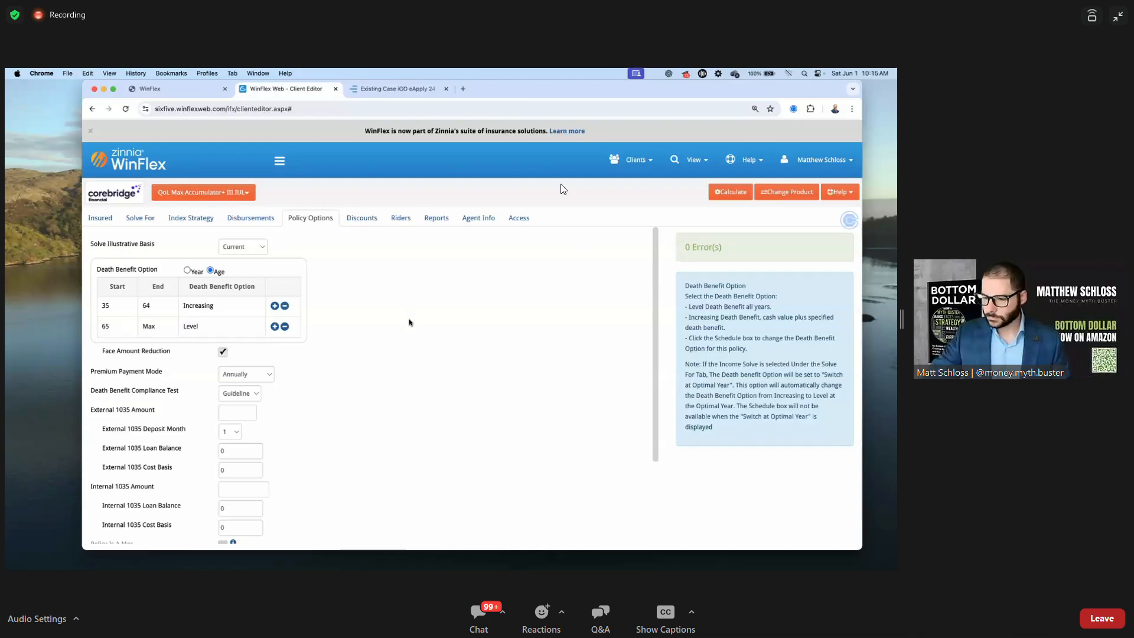
{"action": "scroll", "coordinate": [303, 355], "scroll_direction": "down", "scroll_amount": 3}
{"action": "scroll", "coordinate": [303, 354], "scroll_direction": "down", "scroll_amount": 1}
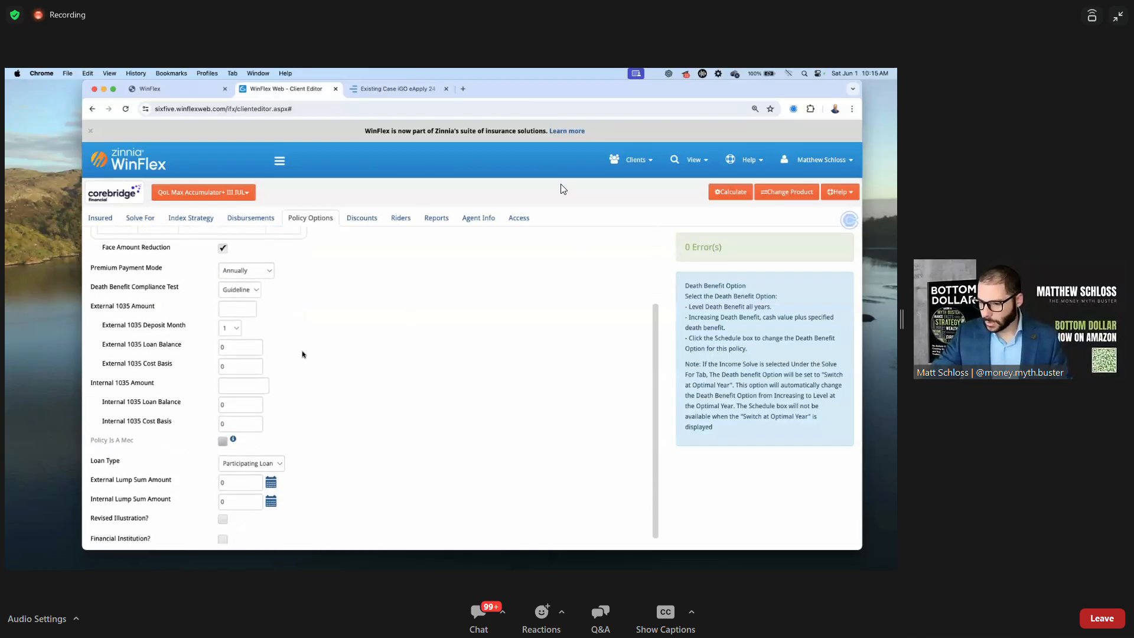
{"action": "scroll", "coordinate": [303, 354], "scroll_direction": "down", "scroll_amount": 1}
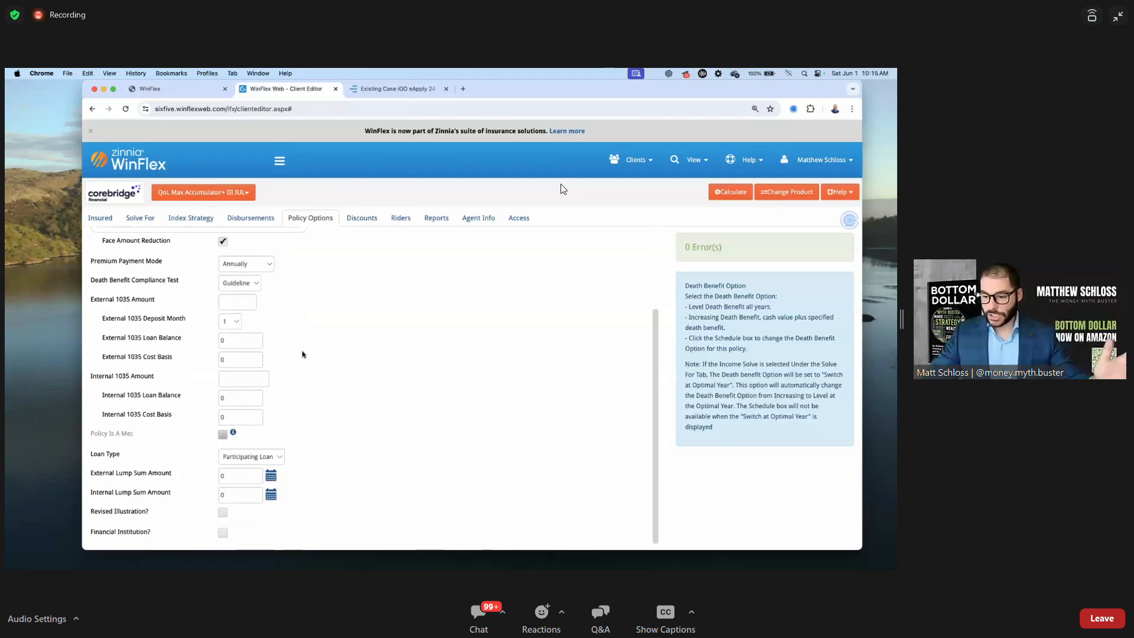
{"action": "scroll", "coordinate": [304, 355], "scroll_direction": "up", "scroll_amount": 5}
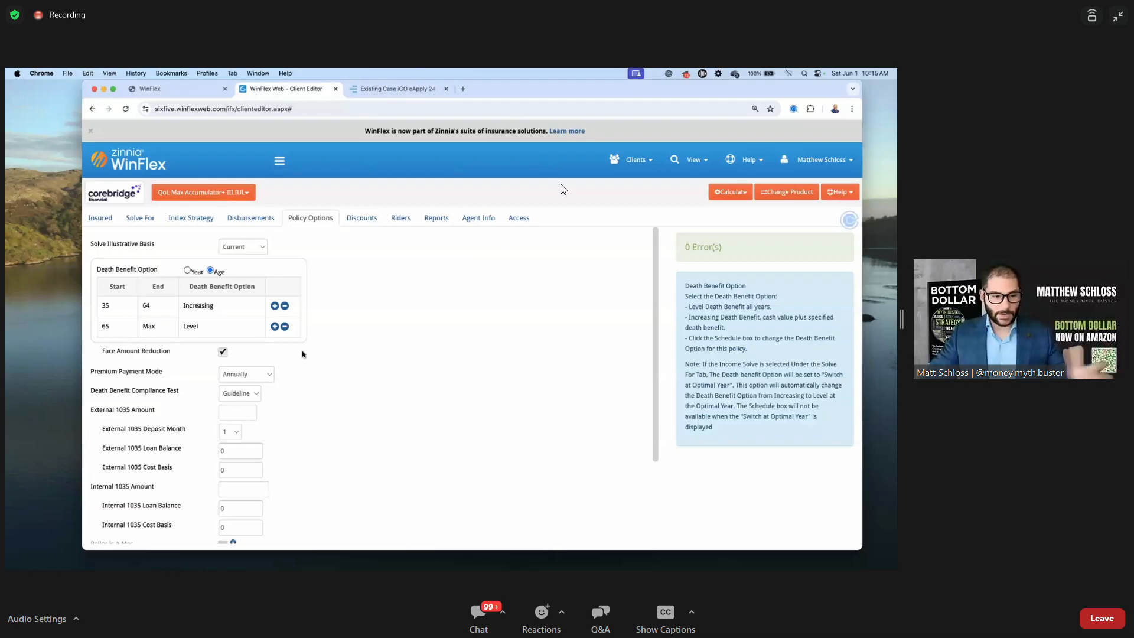
On the Discounts tab, apply for QoL Flex Term with a 21 Year level premium period
{"action": "left_click", "coordinate": [356, 220]}
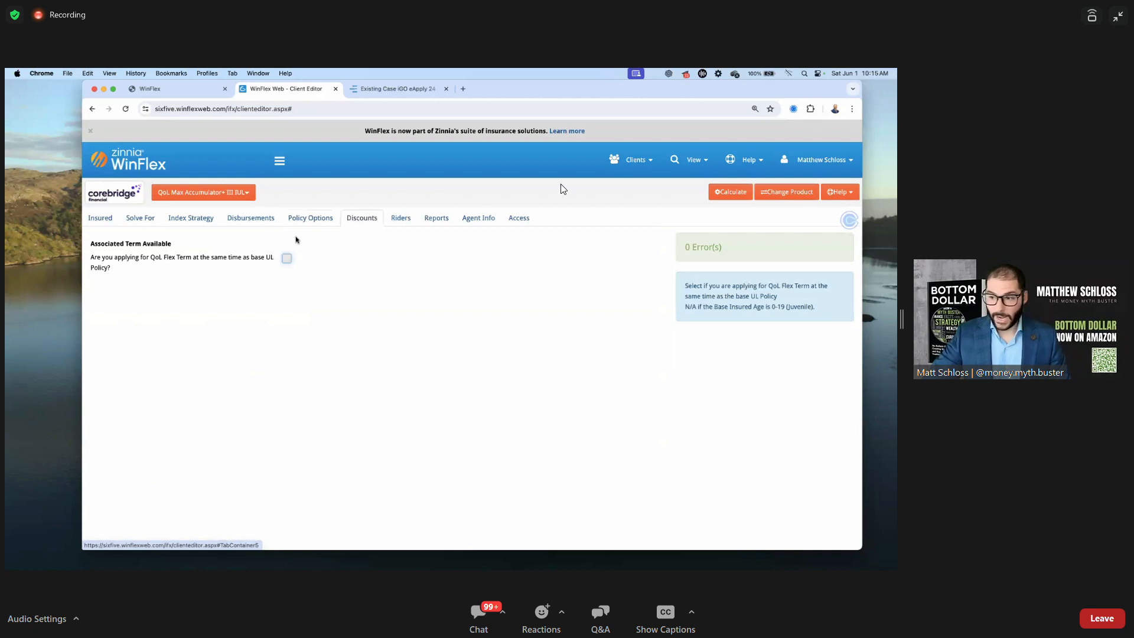
{"action": "left_click_drag", "start_coordinate": [113, 258], "coordinate": [287, 258]}
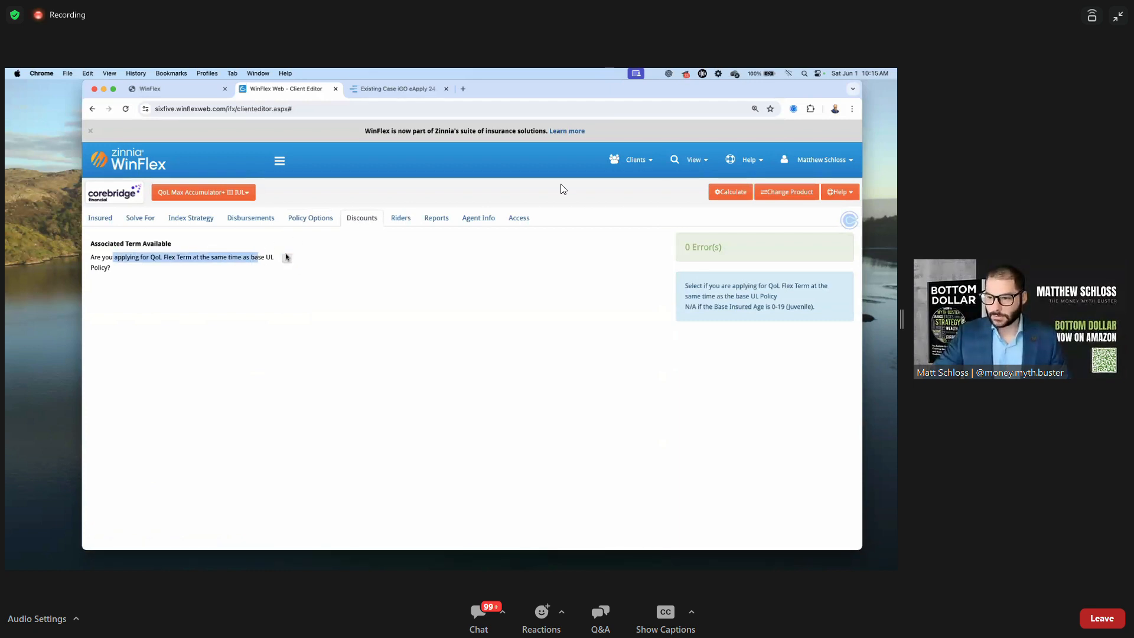
{"action": "left_click", "coordinate": [287, 258]}
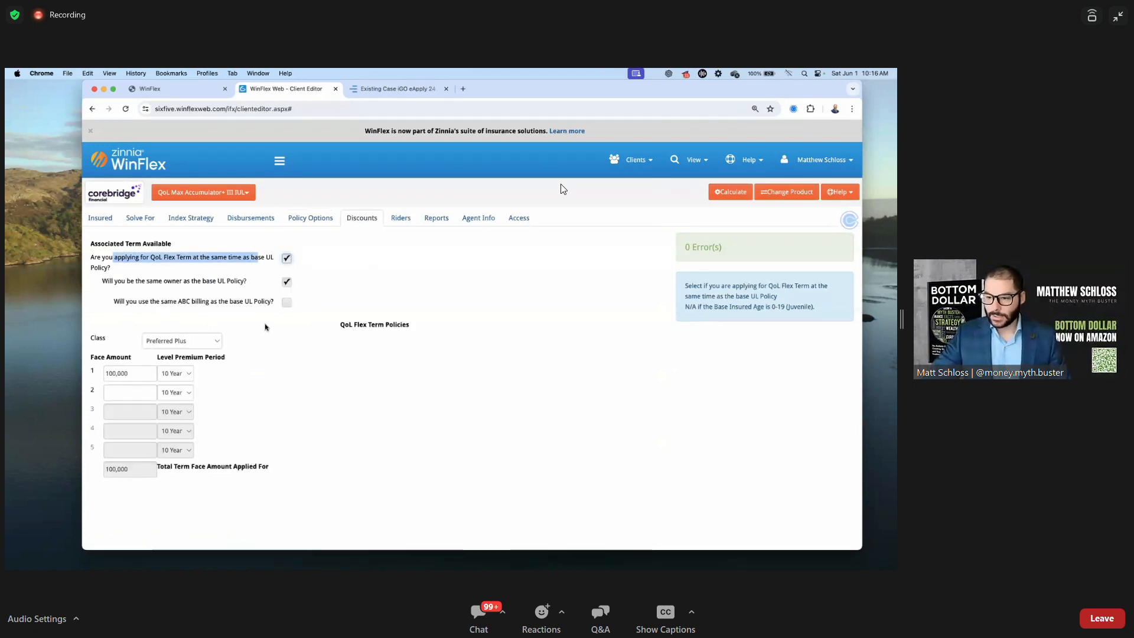
{"action": "left_click", "coordinate": [186, 374]}
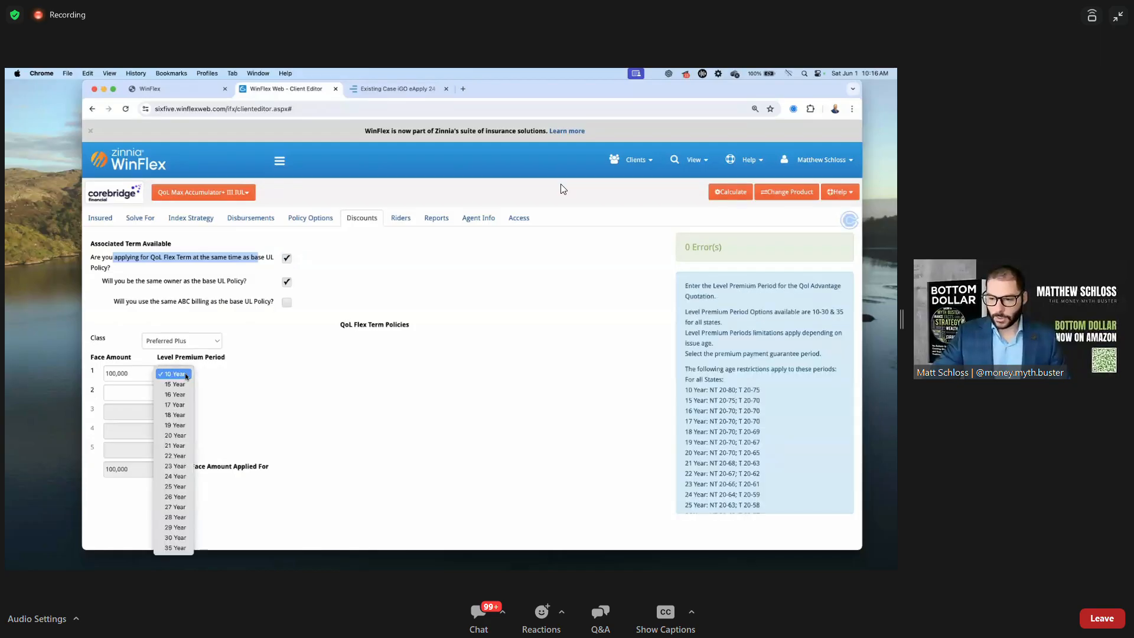
{"action": "left_click", "coordinate": [247, 413]}
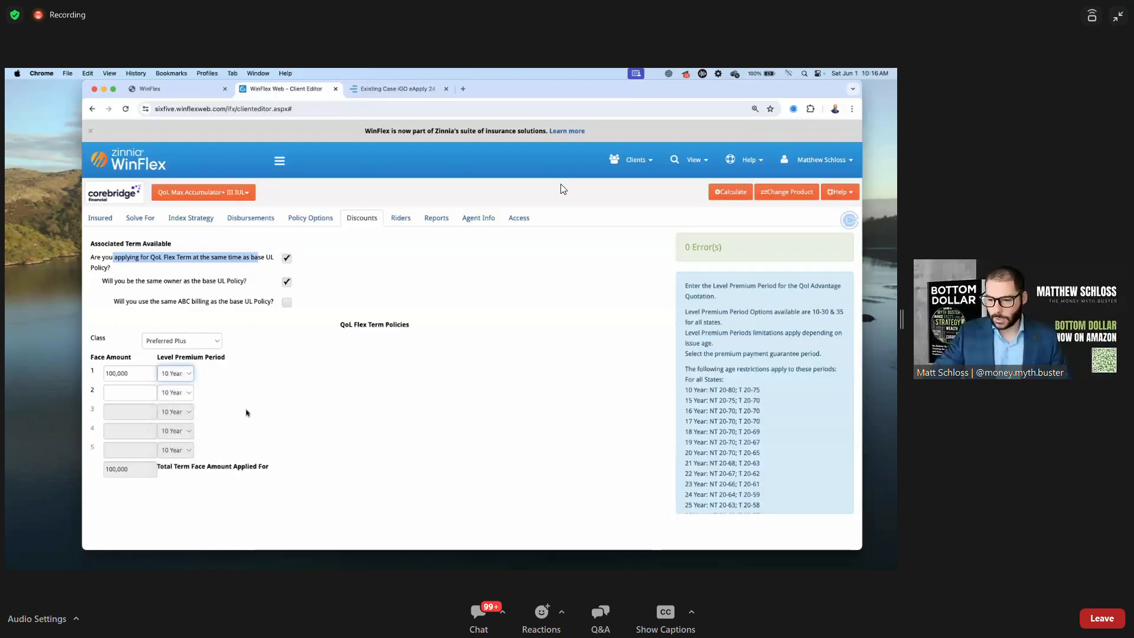
{"action": "left_click", "coordinate": [175, 374]}
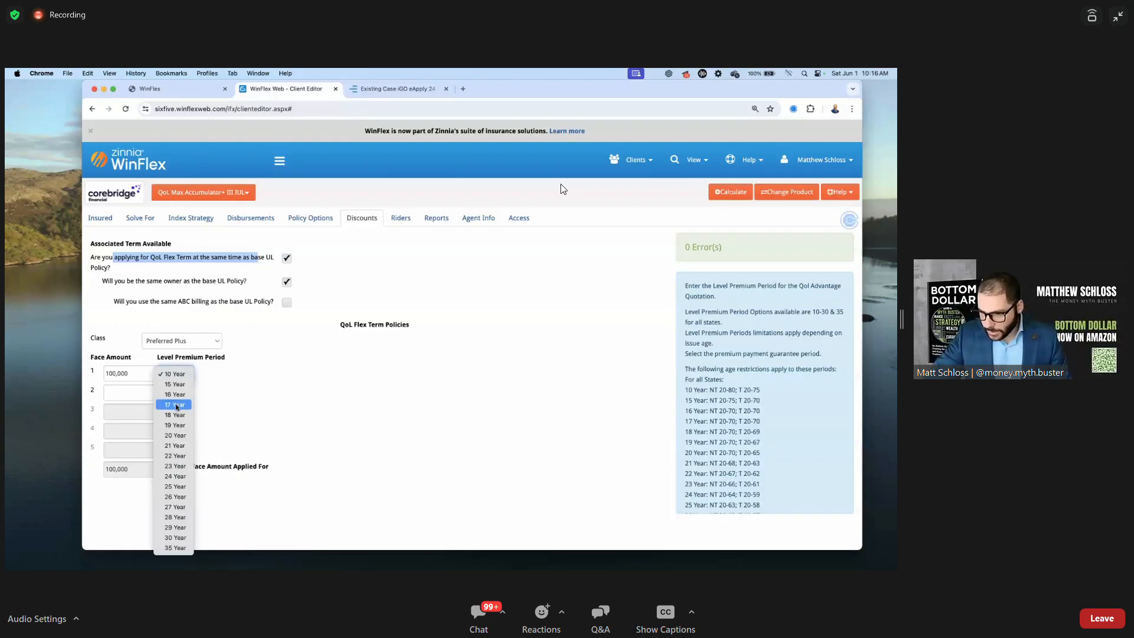
{"action": "left_click", "coordinate": [176, 445]}
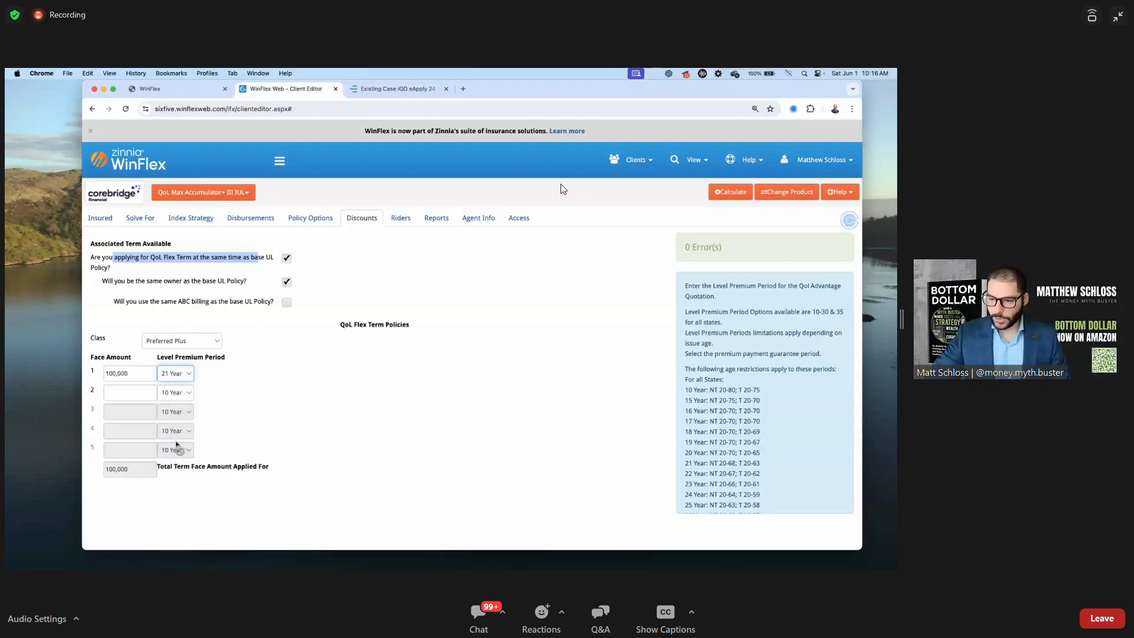
Enter a 500,000 term Face Amount and go to the Riders page
{"action": "left_click", "coordinate": [130, 373]}
{"action": "type", "text": "500"}
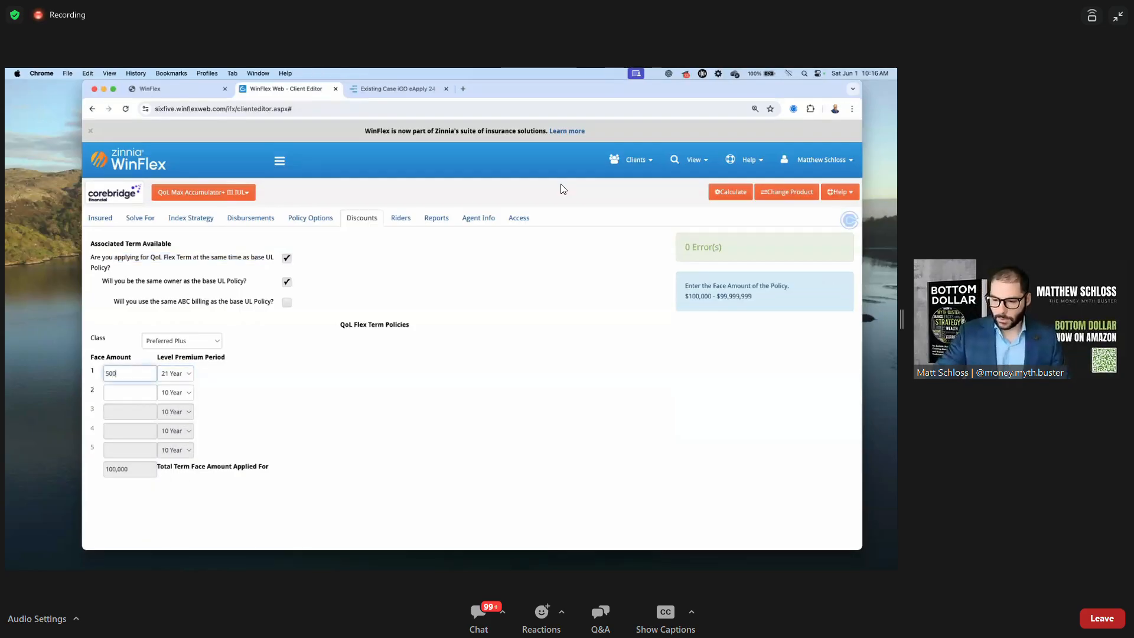
{"action": "type", "text": ",000"}
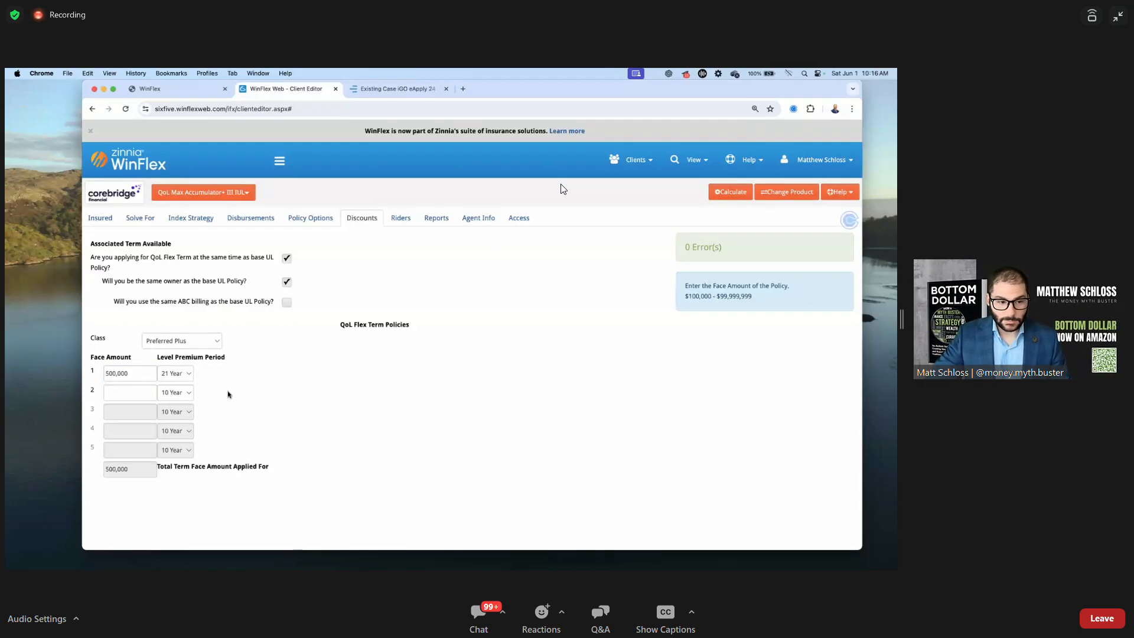
{"action": "left_click", "coordinate": [403, 223]}
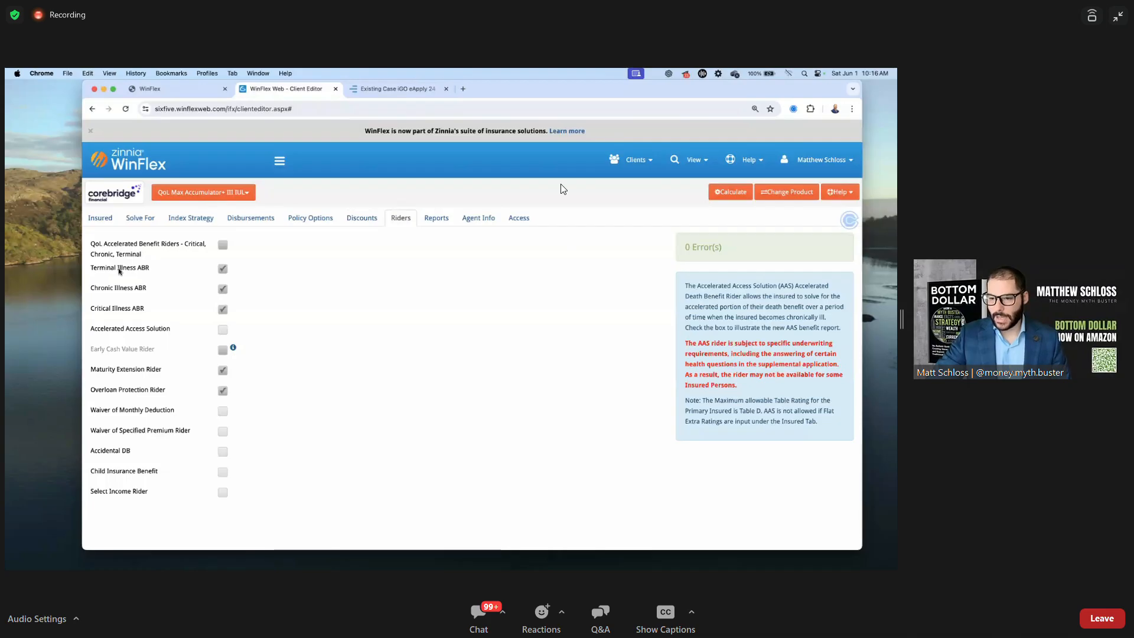
Point out the Terminal Illness ABR and Critical Illness ABR riders
{"action": "left_click_drag", "start_coordinate": [91, 267], "coordinate": [125, 268]}
{"action": "left_click", "coordinate": [126, 289]}
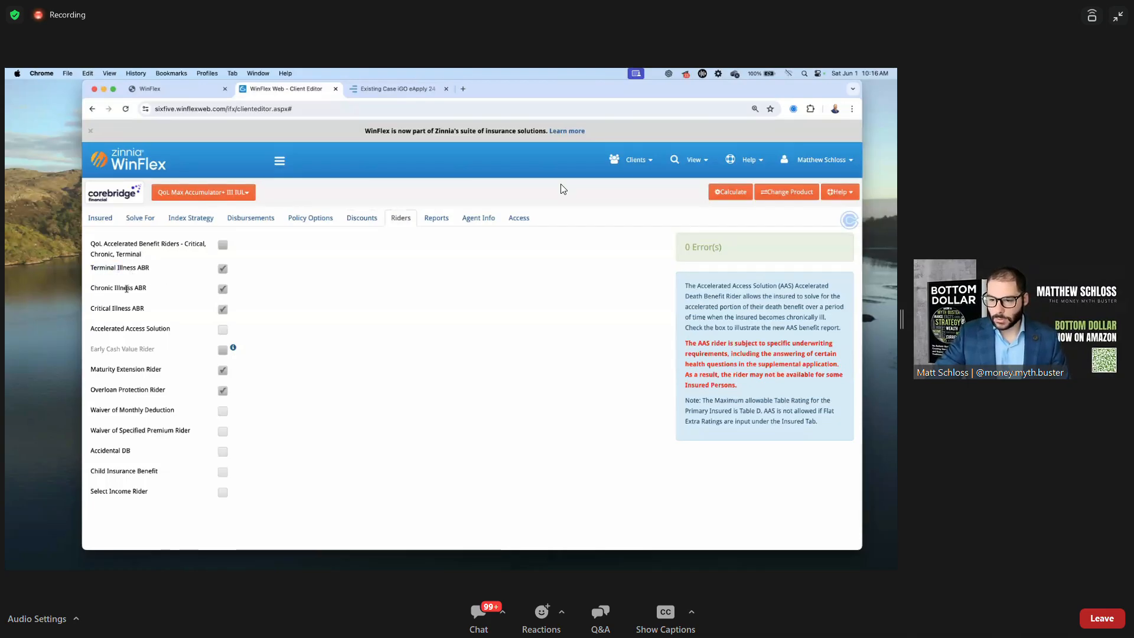
{"action": "left_click_drag", "start_coordinate": [91, 309], "coordinate": [145, 309]}
{"action": "left_click", "coordinate": [356, 290]}
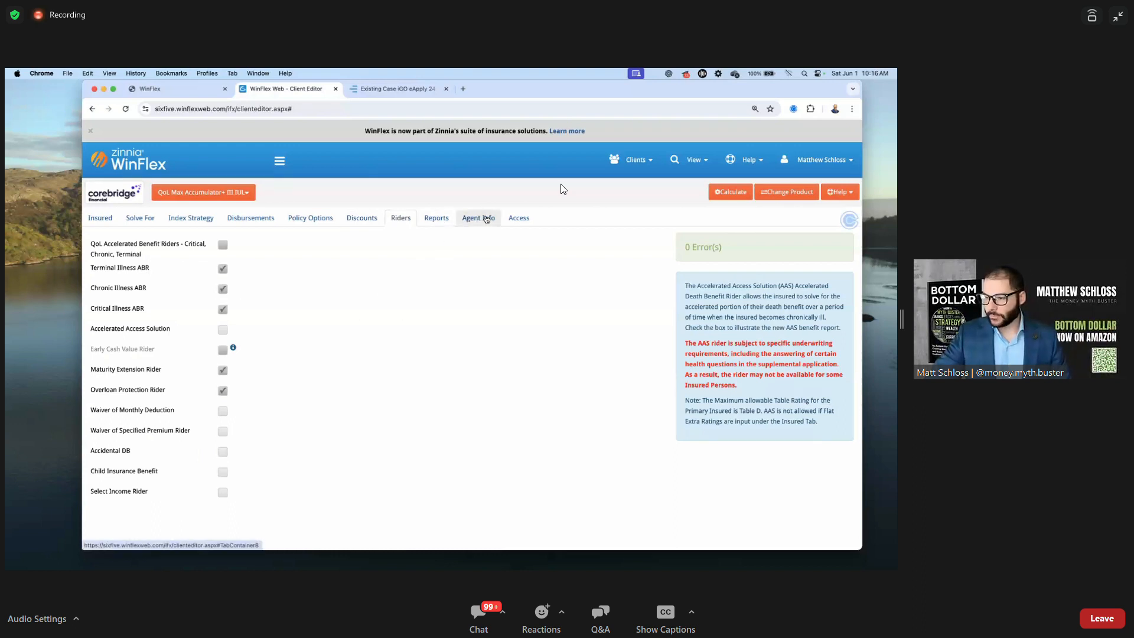
Replace Default Agent with the agent found by name search, then calculate the illustration
{"action": "left_click", "coordinate": [479, 218]}
{"action": "left_click", "coordinate": [330, 249]}
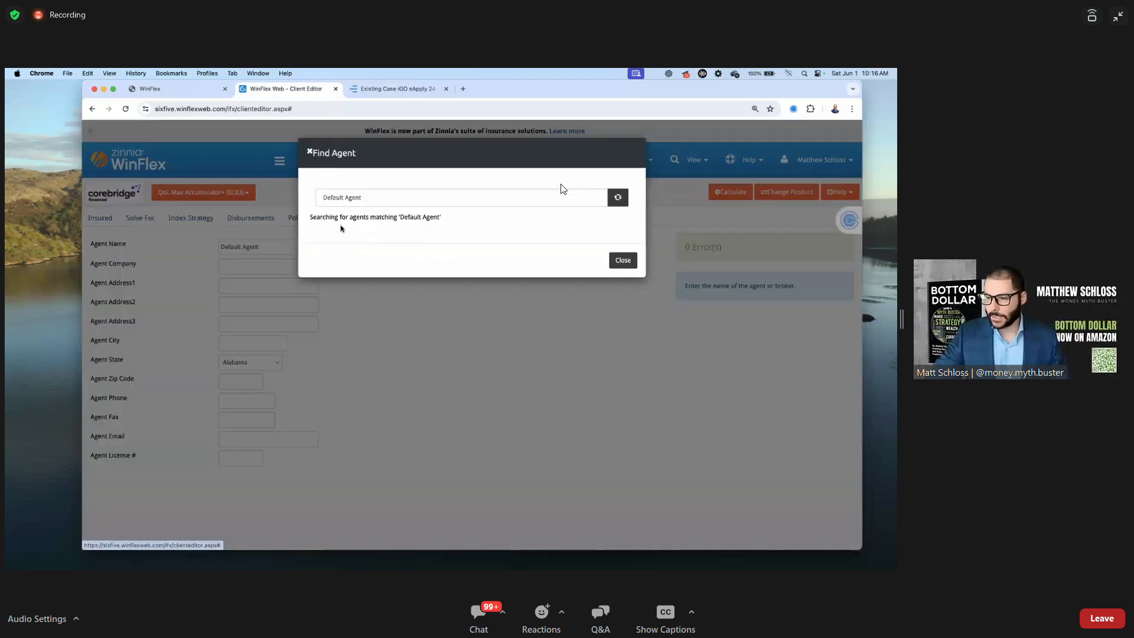
{"action": "triple_click", "coordinate": [390, 193]}
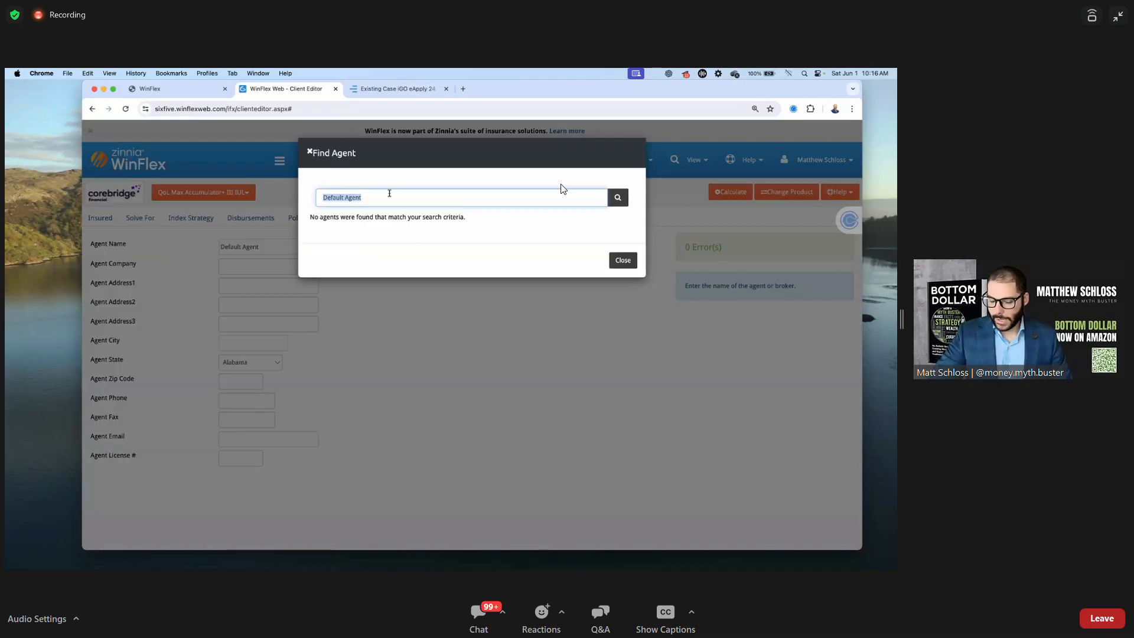
{"action": "key", "text": "BackSpace"}
{"action": "type", "text": "ma"}
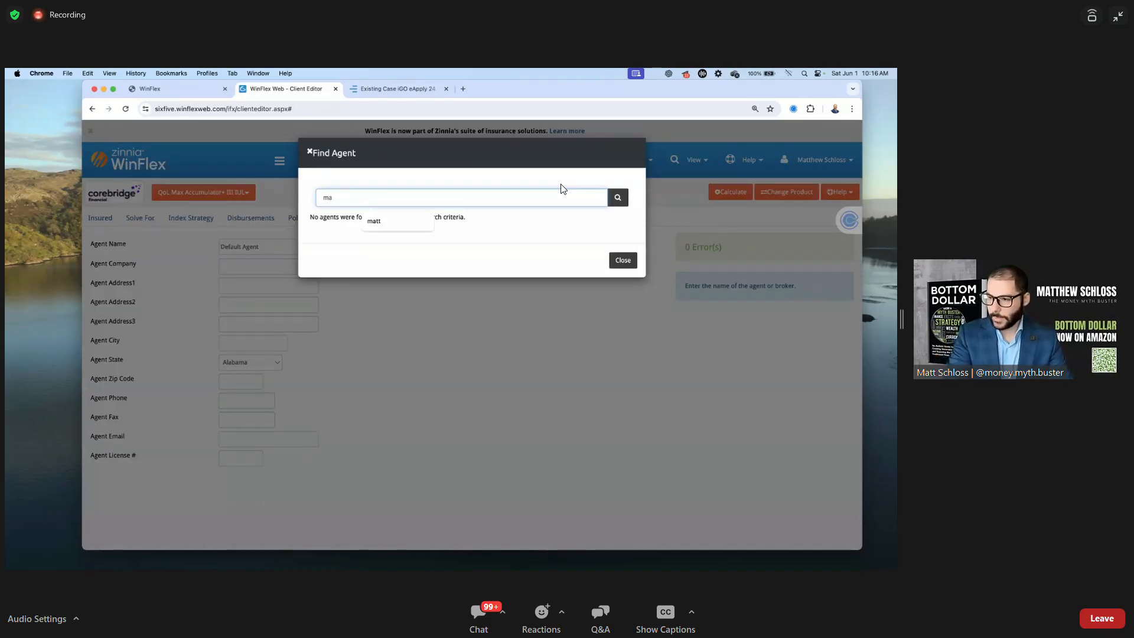
{"action": "left_click", "coordinate": [393, 220]}
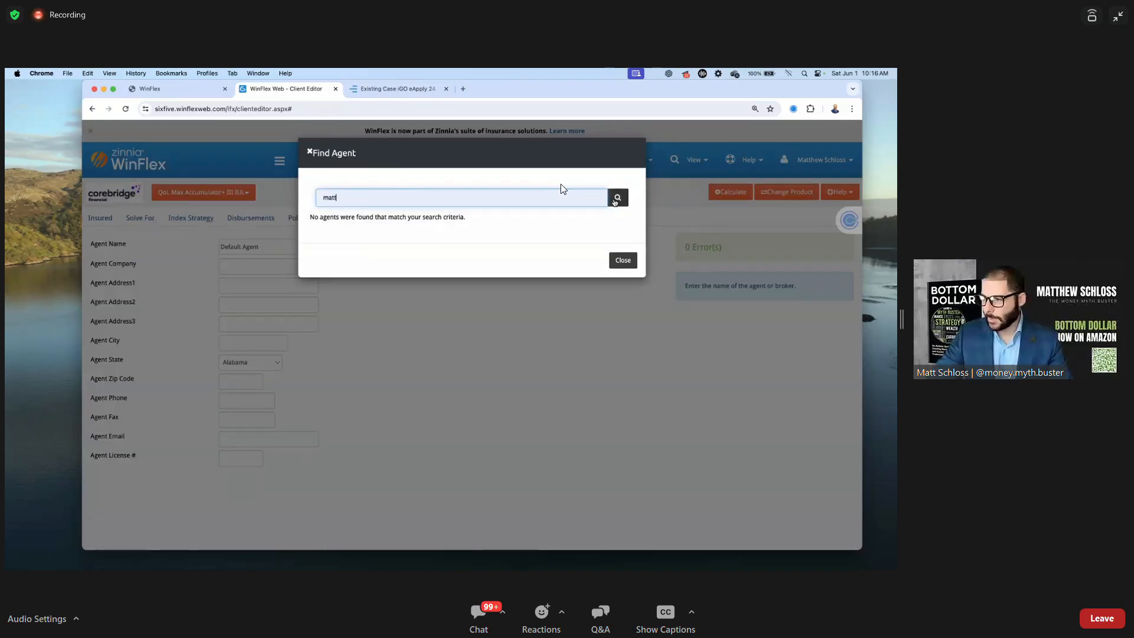
{"action": "left_click", "coordinate": [617, 198]}
{"action": "left_click", "coordinate": [315, 232]}
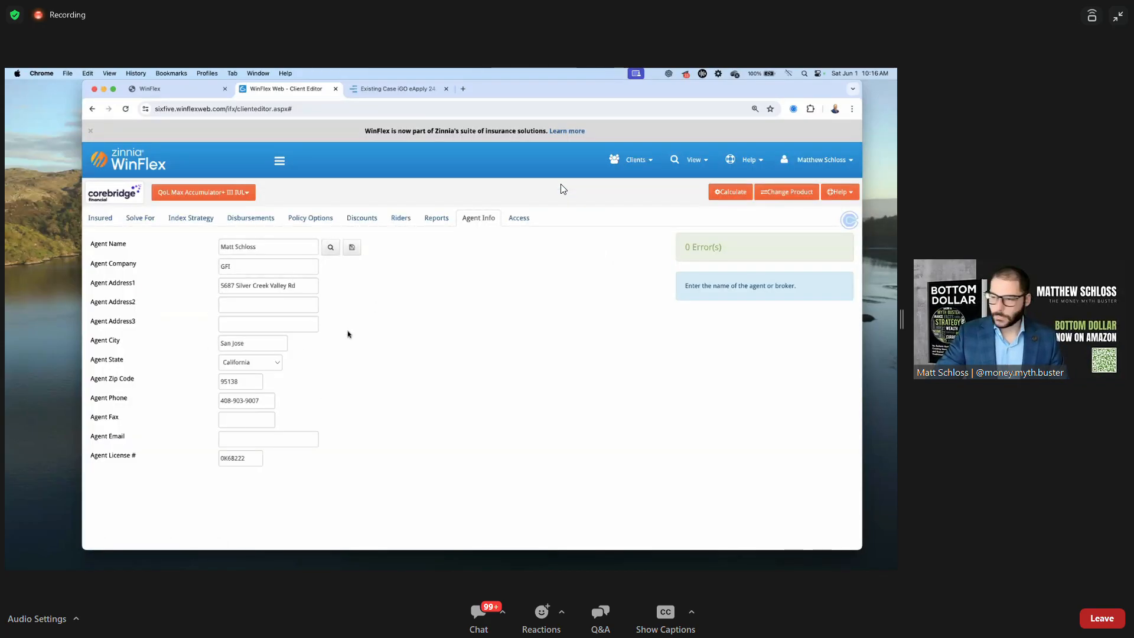
{"action": "left_click", "coordinate": [727, 193]}
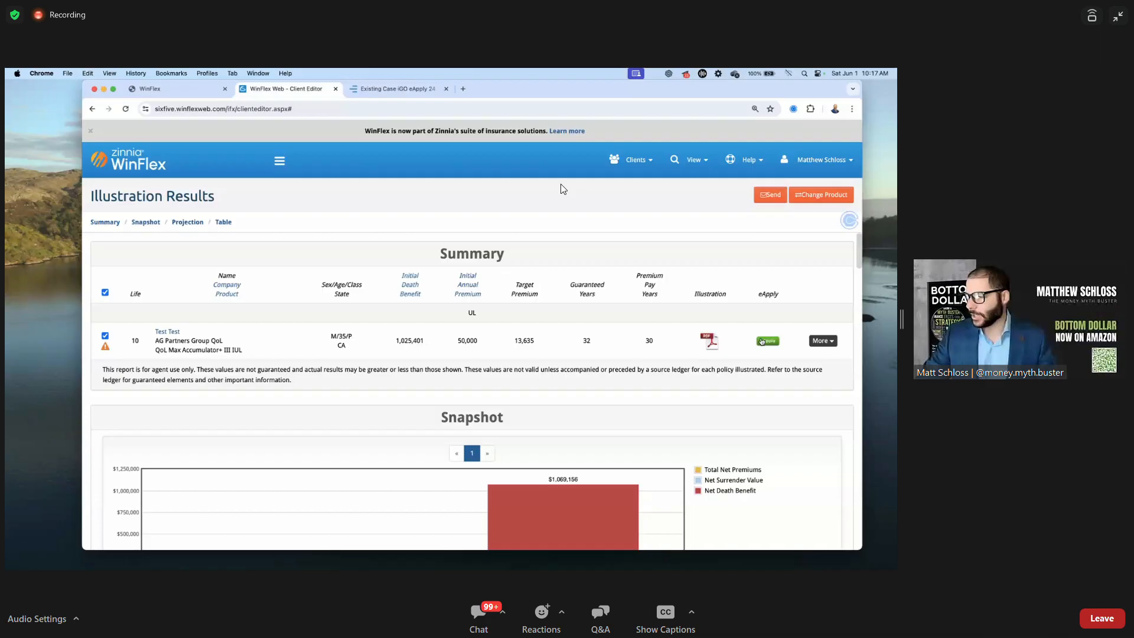
Review the results (1,025,401 initial death benefit, 50,000 premium) and open the illustration PDF
{"action": "left_click", "coordinate": [712, 343]}
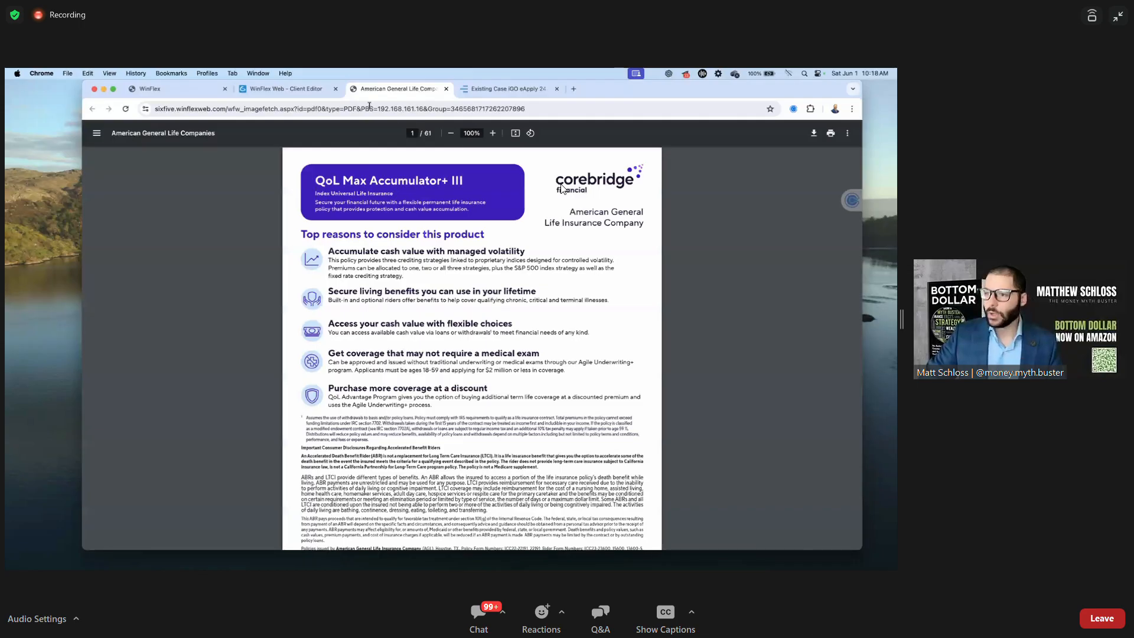
Leave the 61-page PDF for the results and reopen the client's illustration inputs
{"action": "left_click", "coordinate": [315, 89]}
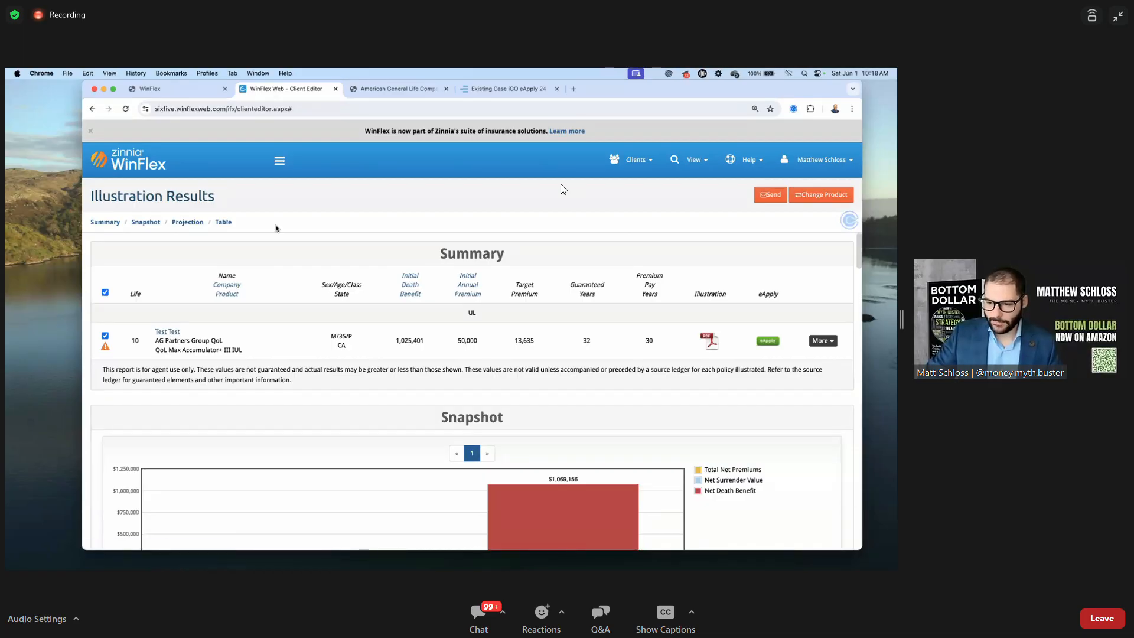
{"action": "left_click", "coordinate": [168, 332]}
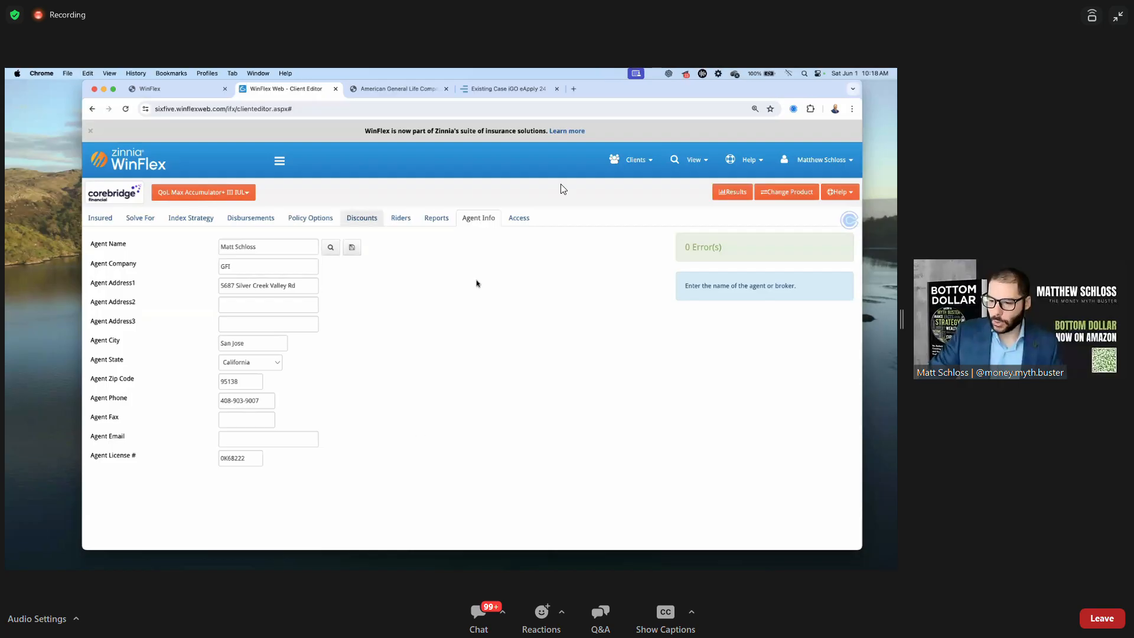
On the Reports tab, tick 'Policy Costs and Benefits Report?'
{"action": "left_click", "coordinate": [433, 221]}
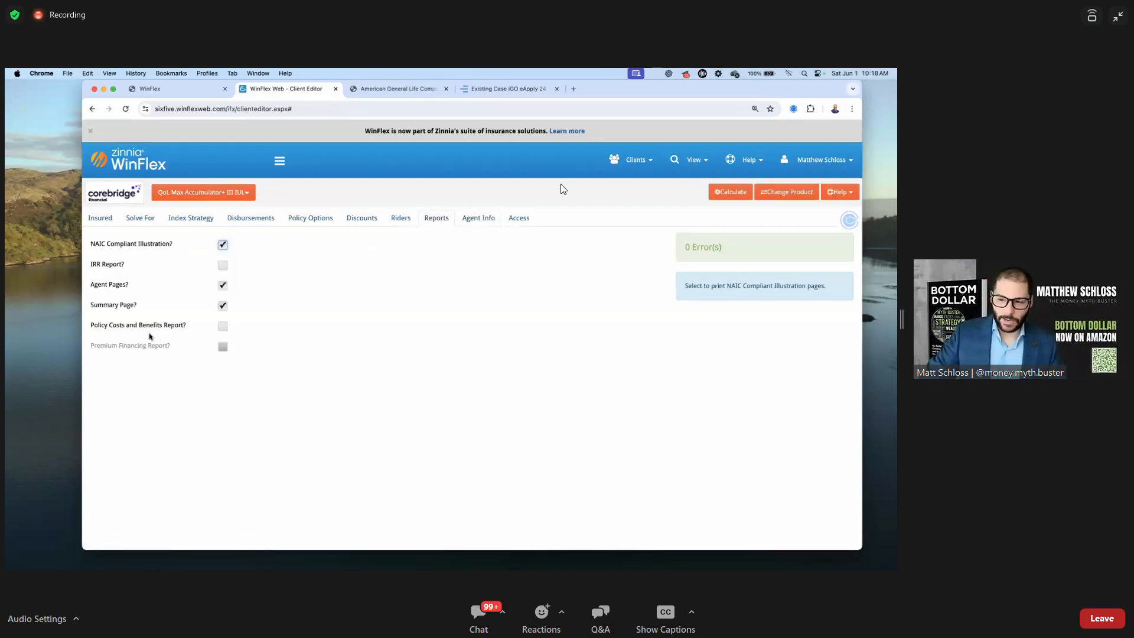
{"action": "left_click_drag", "start_coordinate": [90, 326], "coordinate": [185, 325]}
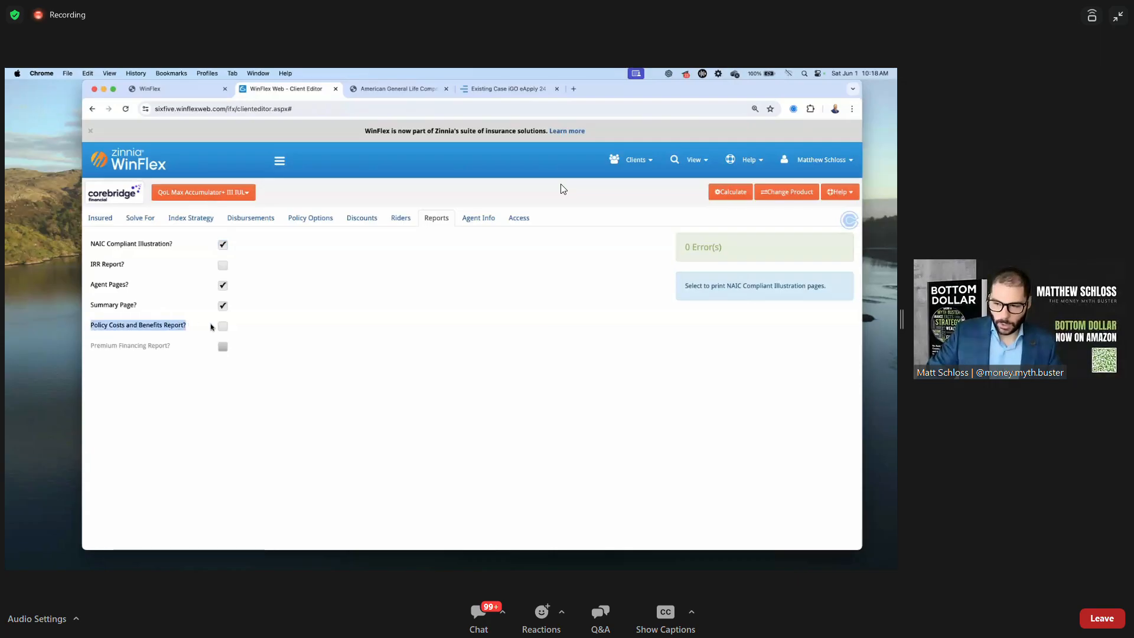
{"action": "left_click", "coordinate": [223, 326]}
{"action": "left_click", "coordinate": [281, 320]}
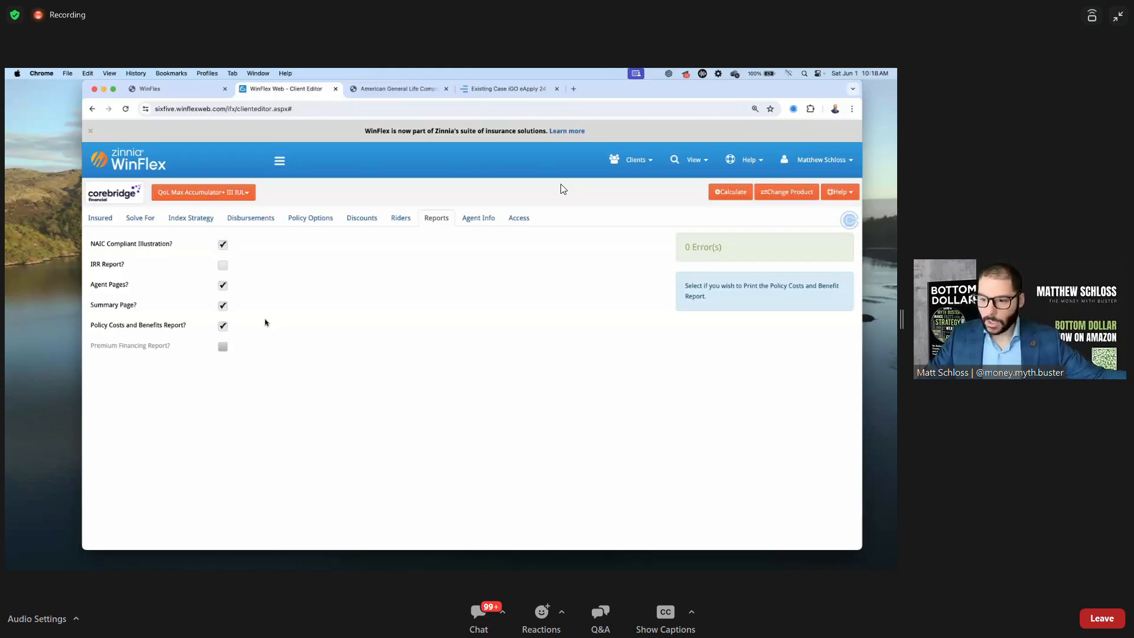
{"action": "left_click_drag", "start_coordinate": [108, 325], "coordinate": [167, 324]}
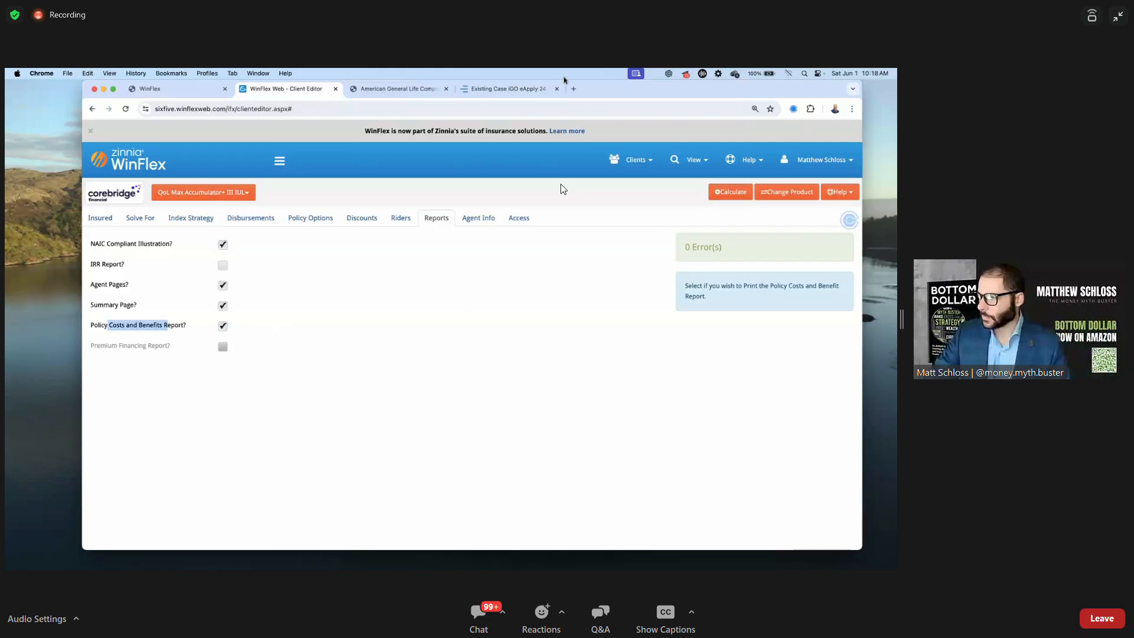
Zoom the illustration PDF to 150% and scroll to the Your Tabular Detail table
{"action": "left_click", "coordinate": [398, 92]}
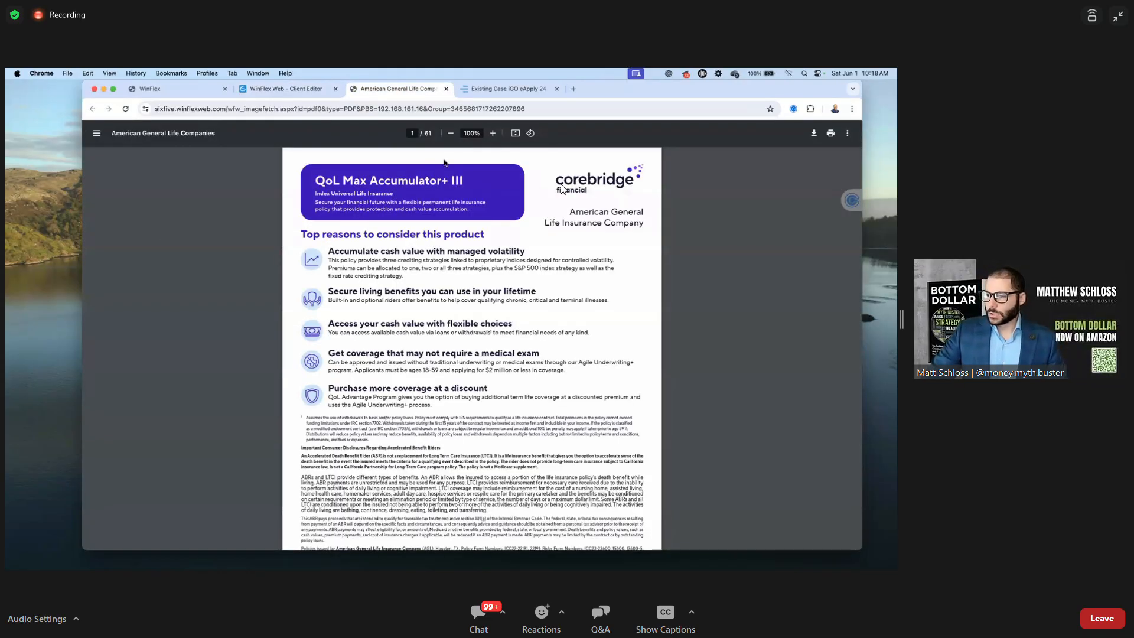
{"action": "left_click", "coordinate": [492, 134]}
{"action": "left_click", "coordinate": [492, 134]}
{"action": "left_click", "coordinate": [493, 133]}
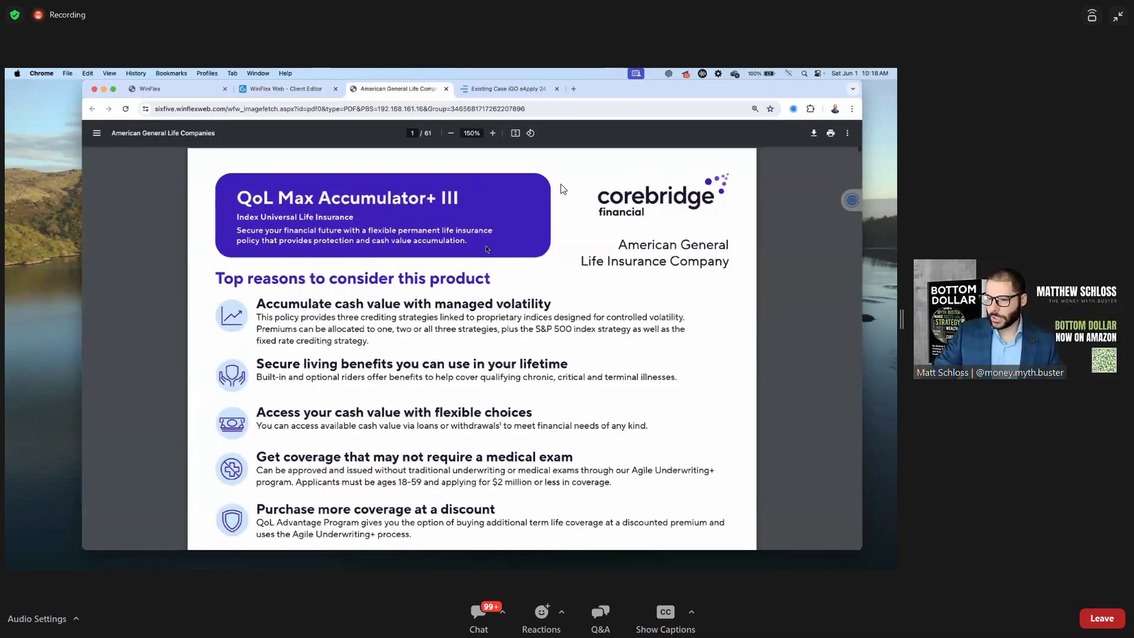
{"action": "scroll", "coordinate": [485, 248], "scroll_direction": "down", "scroll_amount": 2}
{"action": "scroll", "coordinate": [292, 234], "scroll_direction": "down", "scroll_amount": 2}
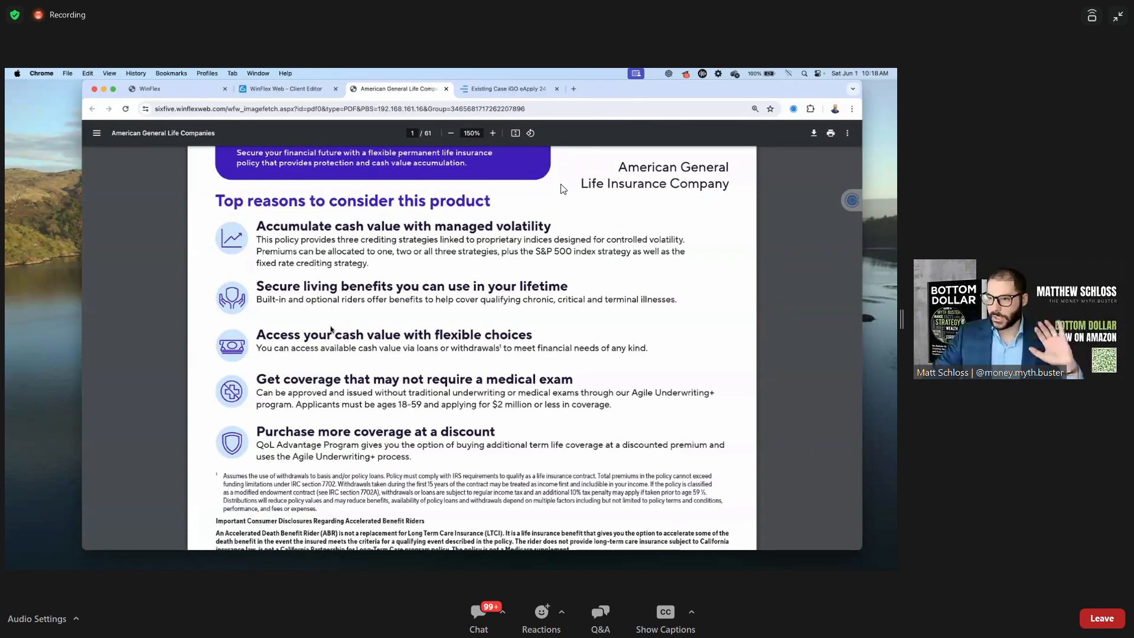
{"action": "scroll", "coordinate": [332, 329], "scroll_direction": "down", "scroll_amount": 20}
{"action": "scroll", "coordinate": [332, 329], "scroll_direction": "up", "scroll_amount": 10}
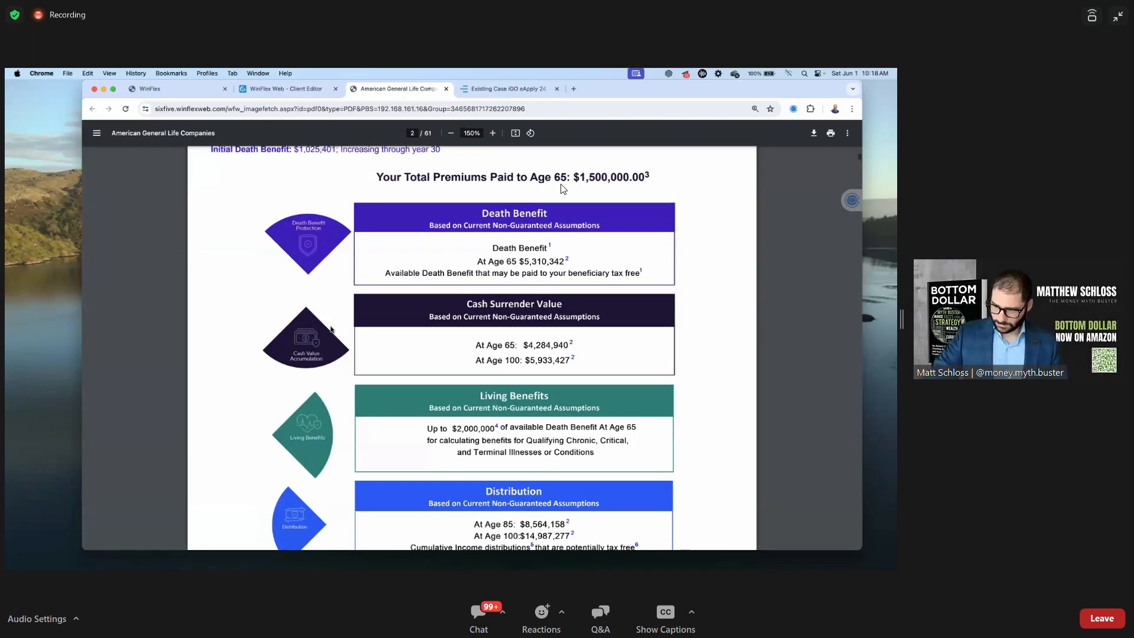
{"action": "scroll", "coordinate": [332, 329], "scroll_direction": "down", "scroll_amount": 1}
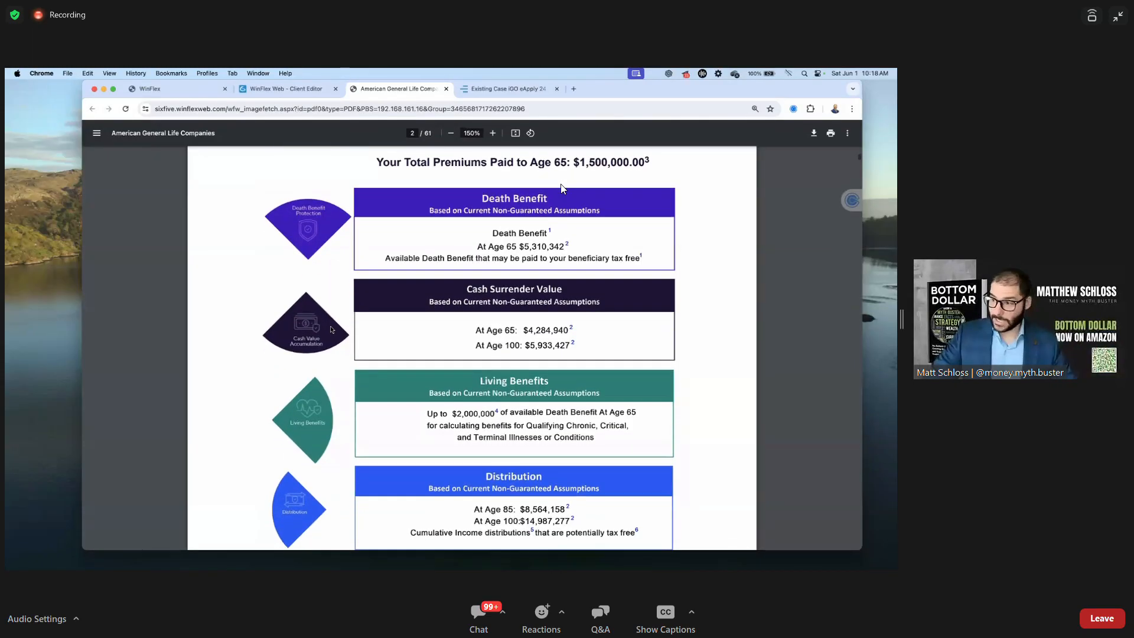
{"action": "scroll", "coordinate": [331, 329], "scroll_direction": "down", "scroll_amount": 3}
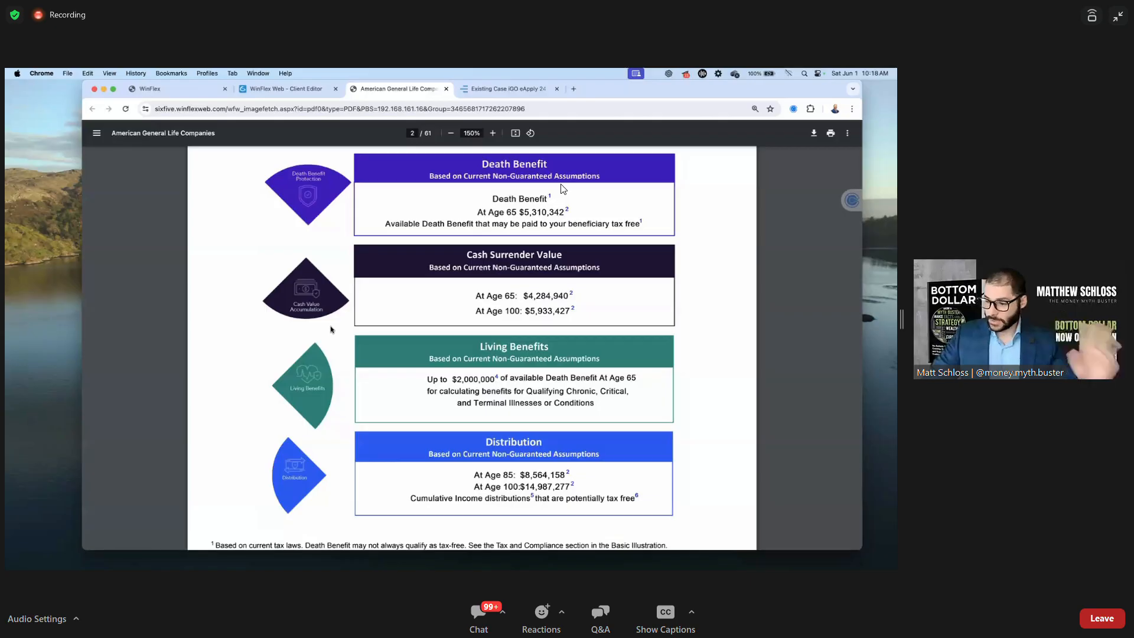
{"action": "scroll", "coordinate": [331, 329], "scroll_direction": "down", "scroll_amount": 10}
{"action": "scroll", "coordinate": [332, 330], "scroll_direction": "down", "scroll_amount": 20}
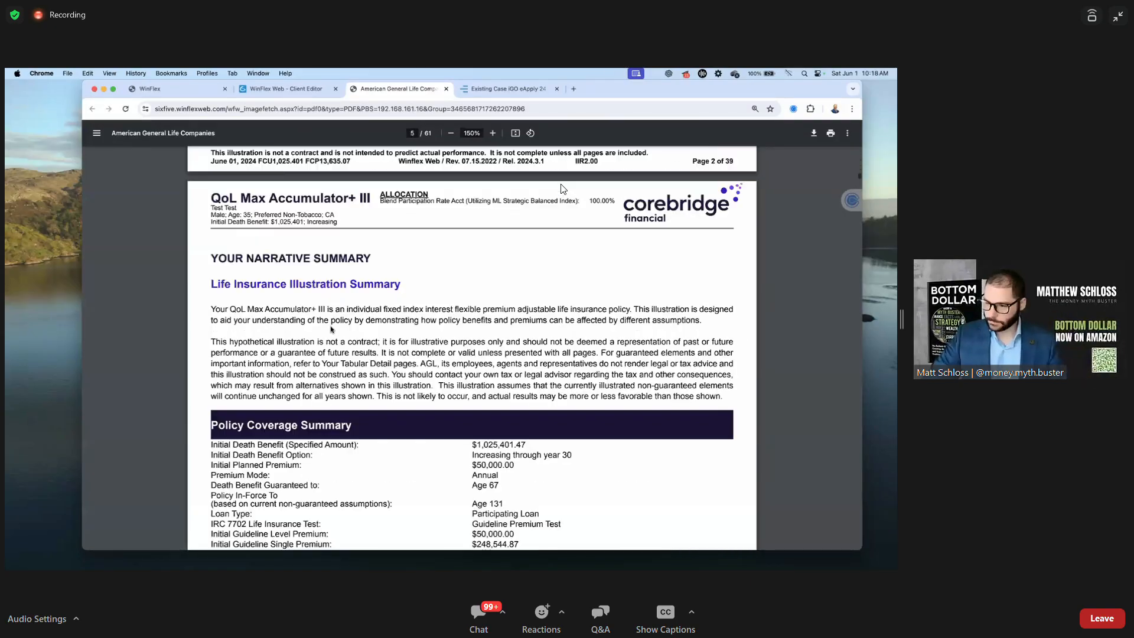
{"action": "scroll", "coordinate": [332, 330], "scroll_direction": "down", "scroll_amount": 15}
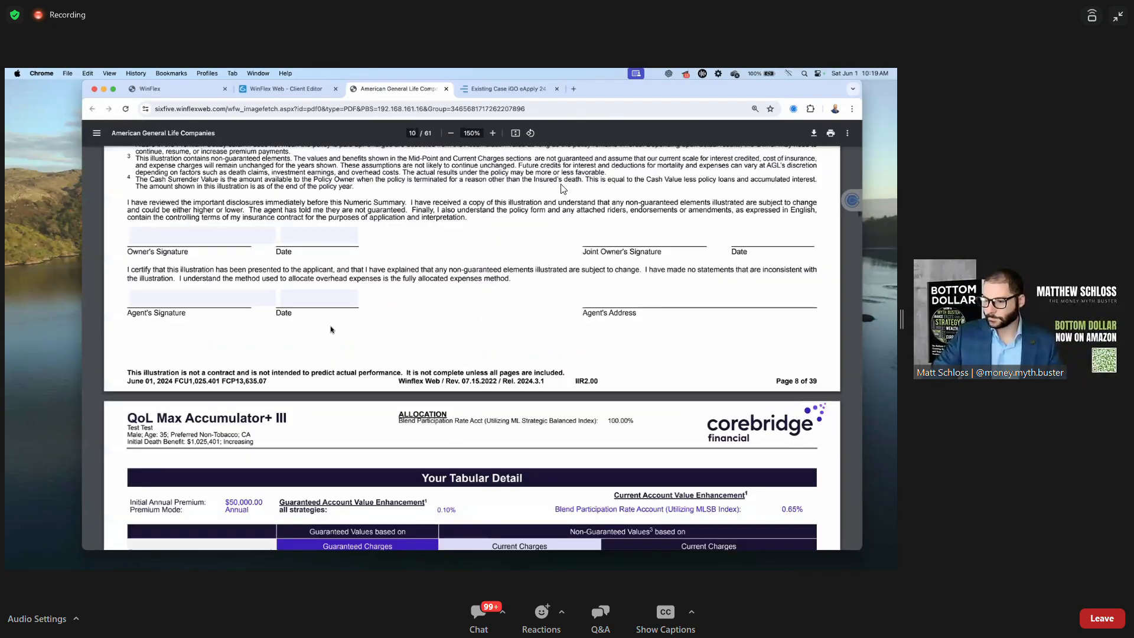
{"action": "scroll", "coordinate": [331, 329], "scroll_direction": "up", "scroll_amount": 1}
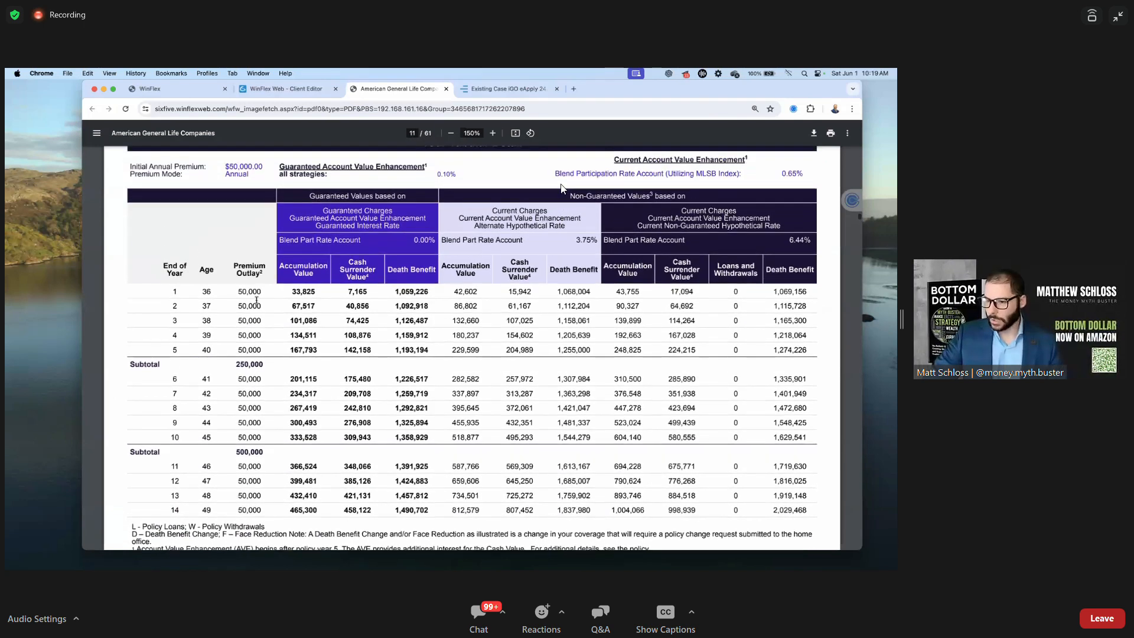
{"action": "left_click_drag", "start_coordinate": [237, 291], "coordinate": [273, 292]}
{"action": "left_click", "coordinate": [272, 292]}
{"action": "scroll", "coordinate": [557, 245], "scroll_direction": "up", "scroll_amount": 1}
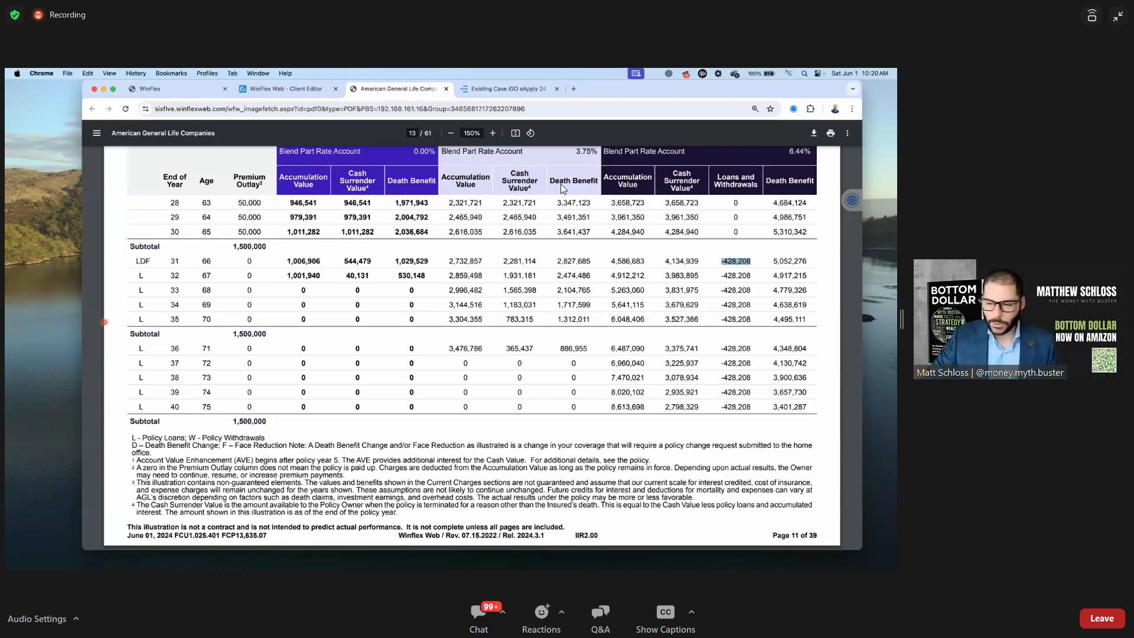
{"action": "scroll", "coordinate": [563, 188], "scroll_direction": "up", "scroll_amount": 15}
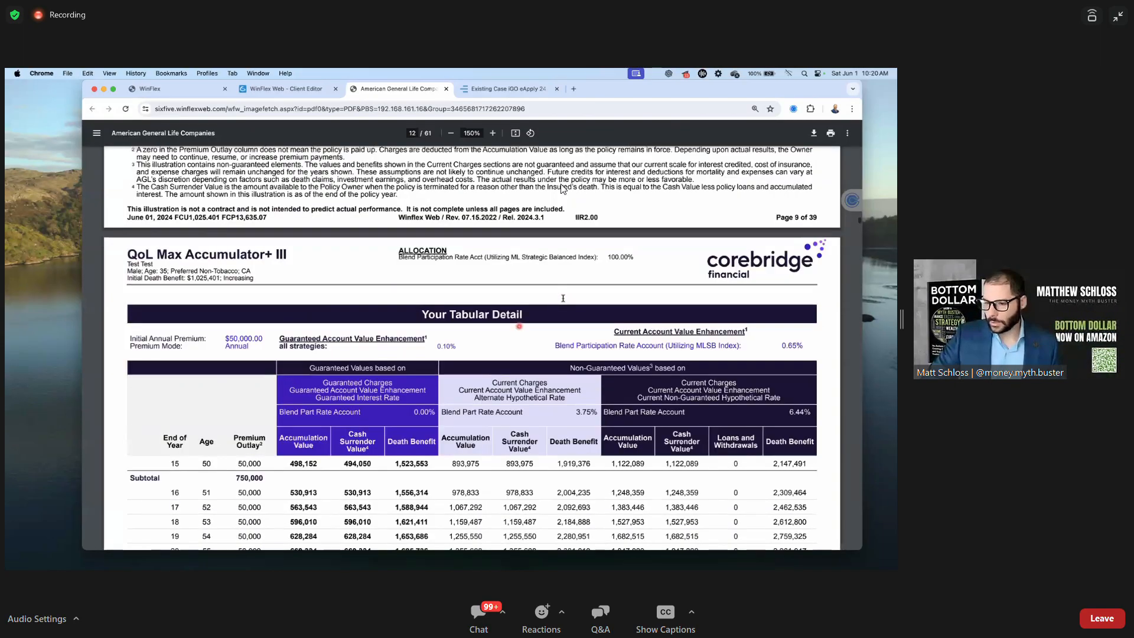
{"action": "scroll", "coordinate": [563, 188], "scroll_direction": "up", "scroll_amount": 6}
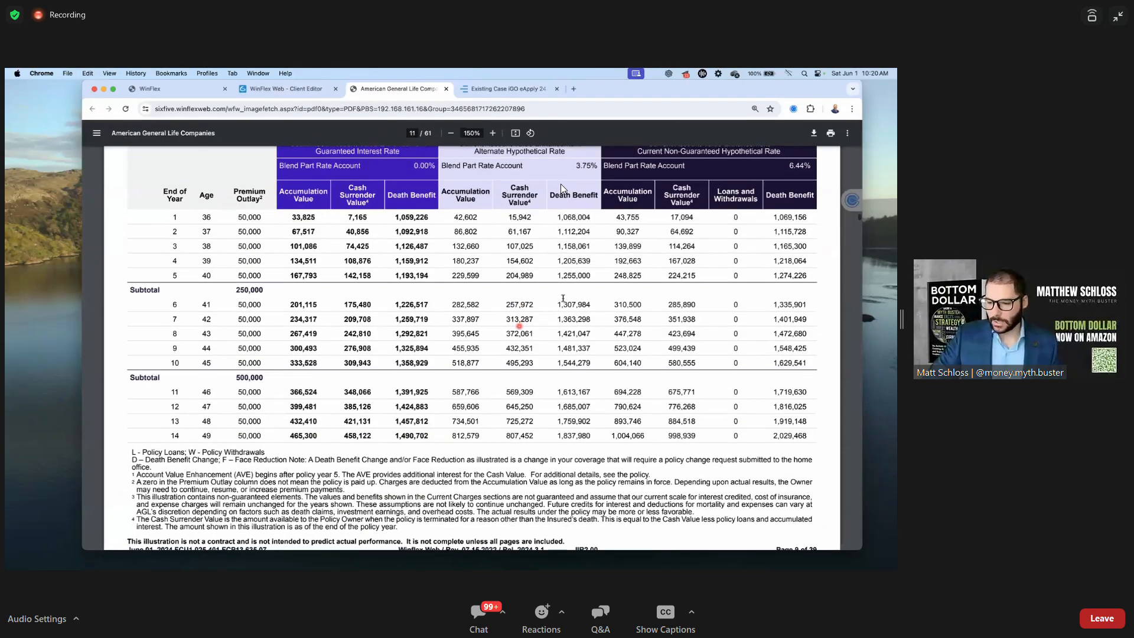